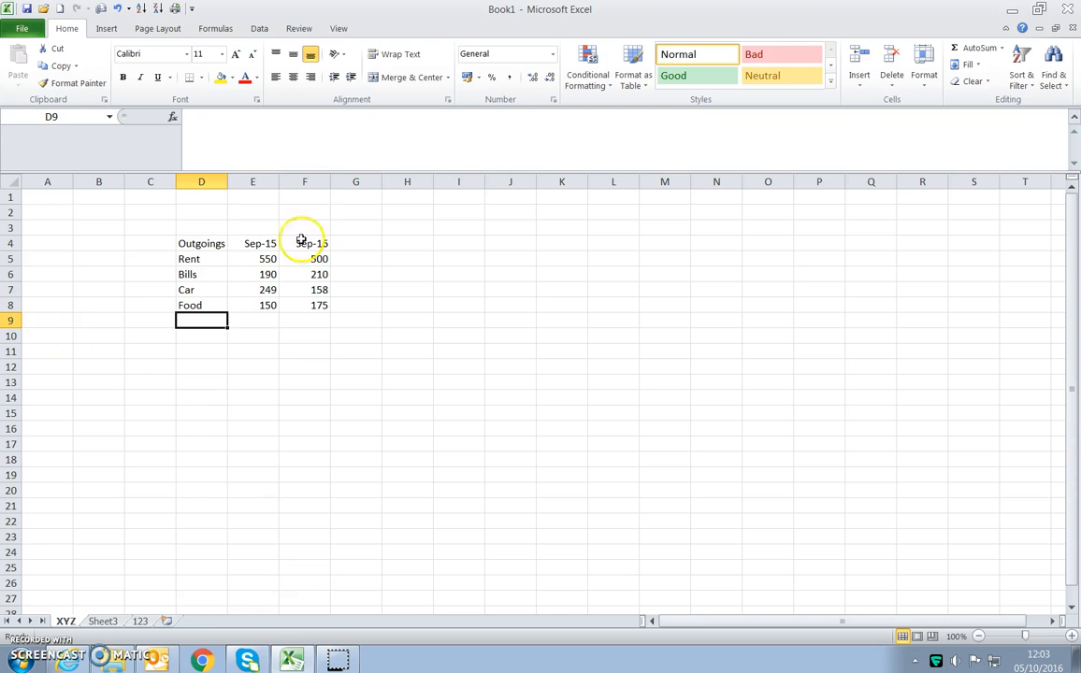
# - Apply the Euro accounting format to the outgoings amounts in E5:F8
pyautogui.moveTo(265, 259); pyautogui.dragTo(299, 302)
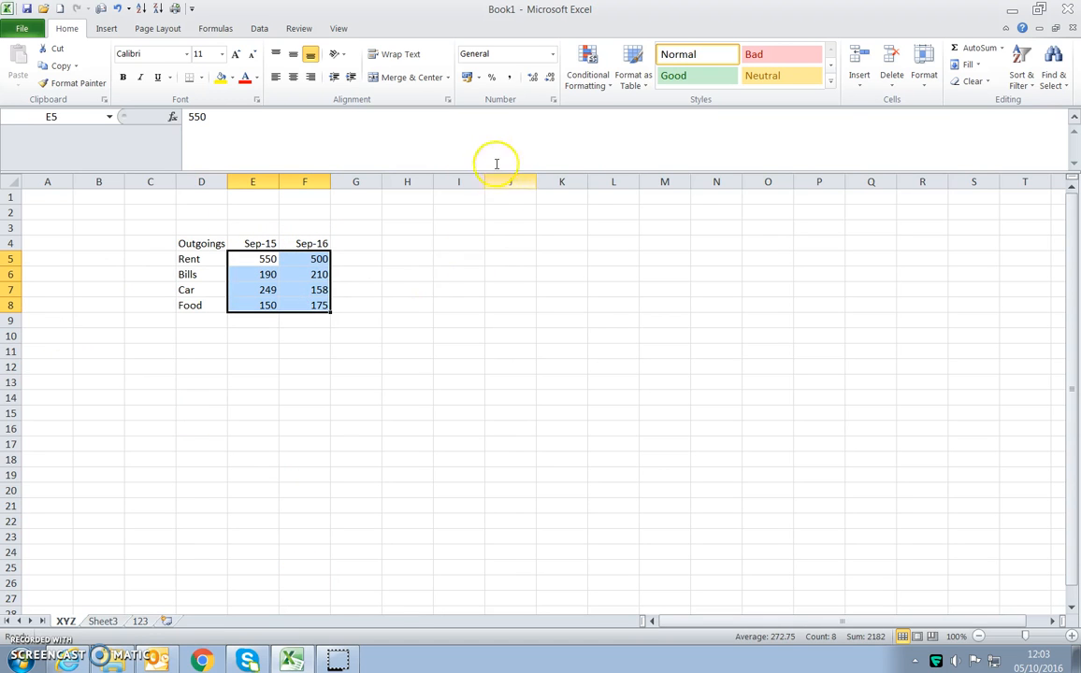
pyautogui.click(478, 82)
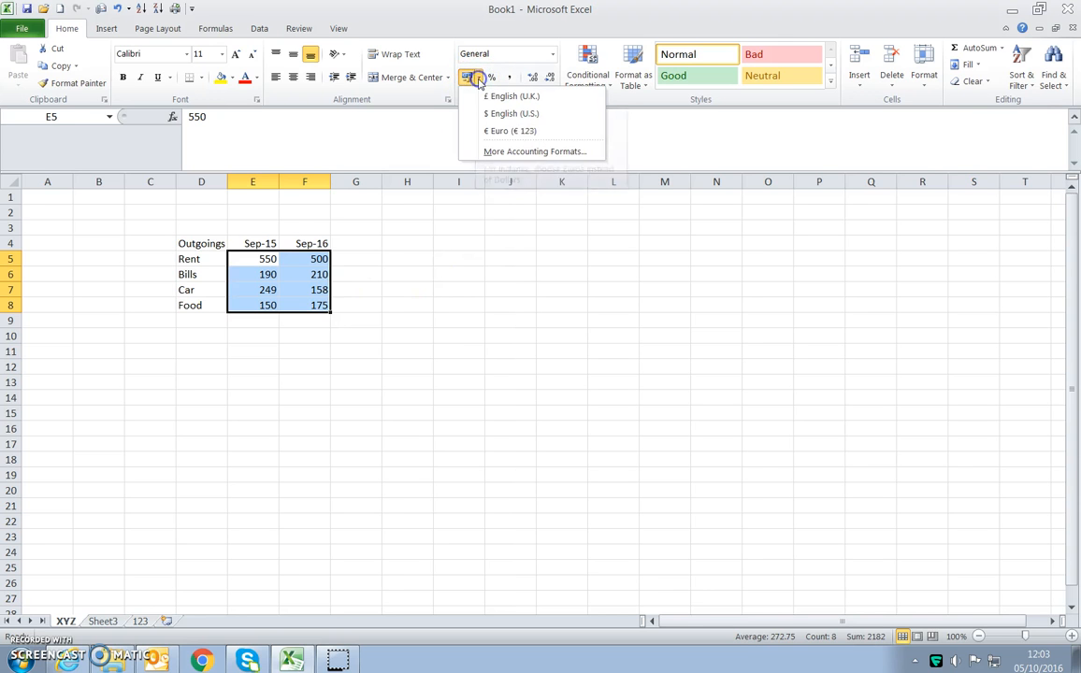
pyautogui.click(497, 133)
pyautogui.click(448, 379)
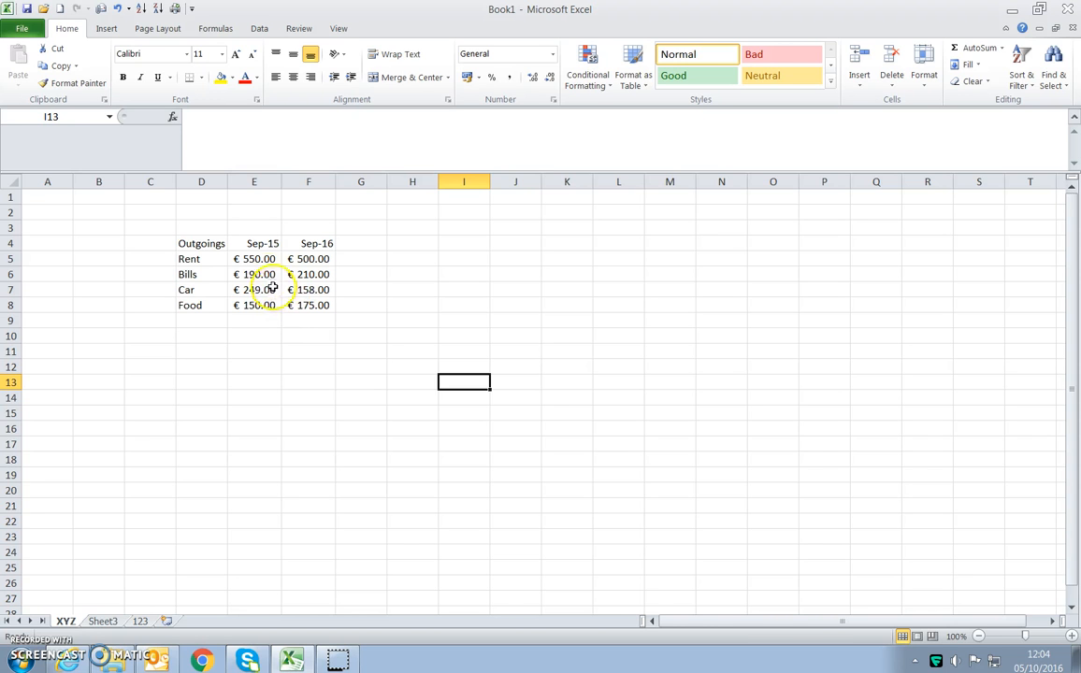
# - Switch the amounts in E5:F8 to the £ English (U.K.) accounting format
pyautogui.moveTo(261, 258); pyautogui.dragTo(302, 301)
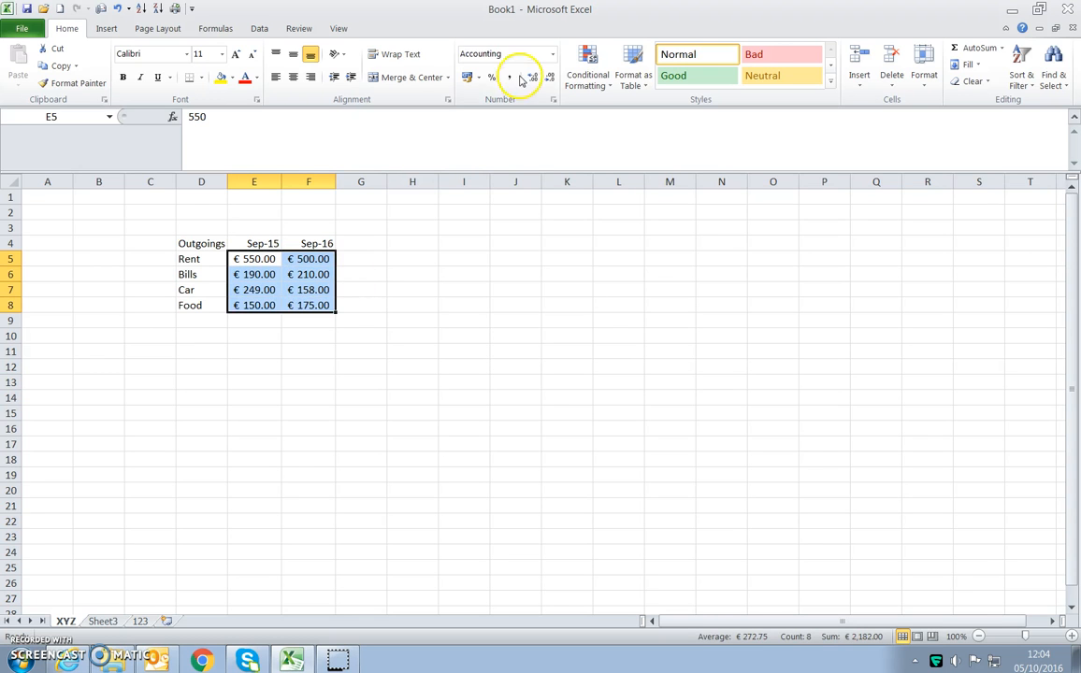
pyautogui.click(478, 77)
pyautogui.click(490, 97)
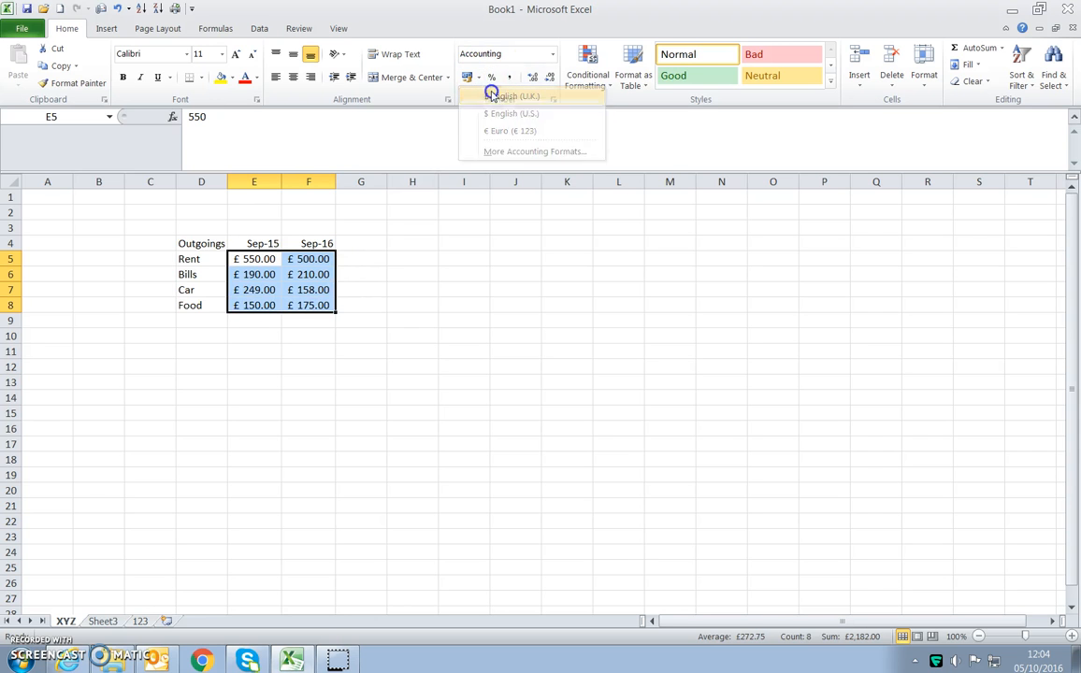
# - Change the accounting format of E5:F8 to $ English (U.S.)
pyautogui.moveTo(257, 265); pyautogui.dragTo(309, 304)
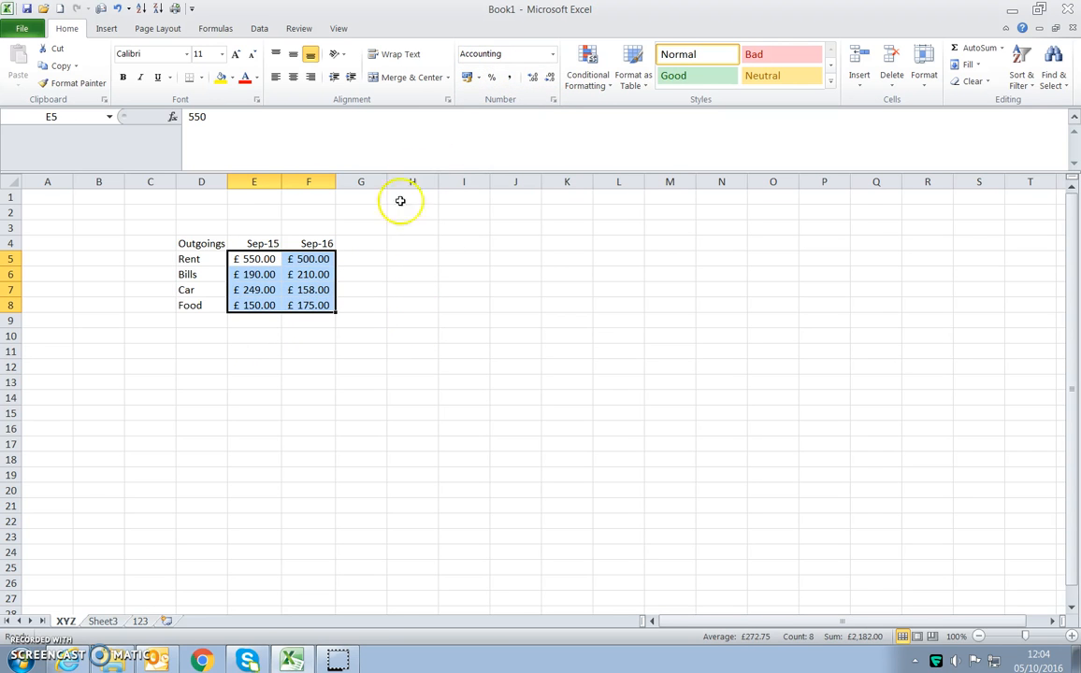
pyautogui.click(478, 77)
pyautogui.click(490, 111)
# - Examine the currency symbols offered by the additional number formats for E5:F8, and close the dialog without applying any
pyautogui.moveTo(262, 266); pyautogui.dragTo(313, 305)
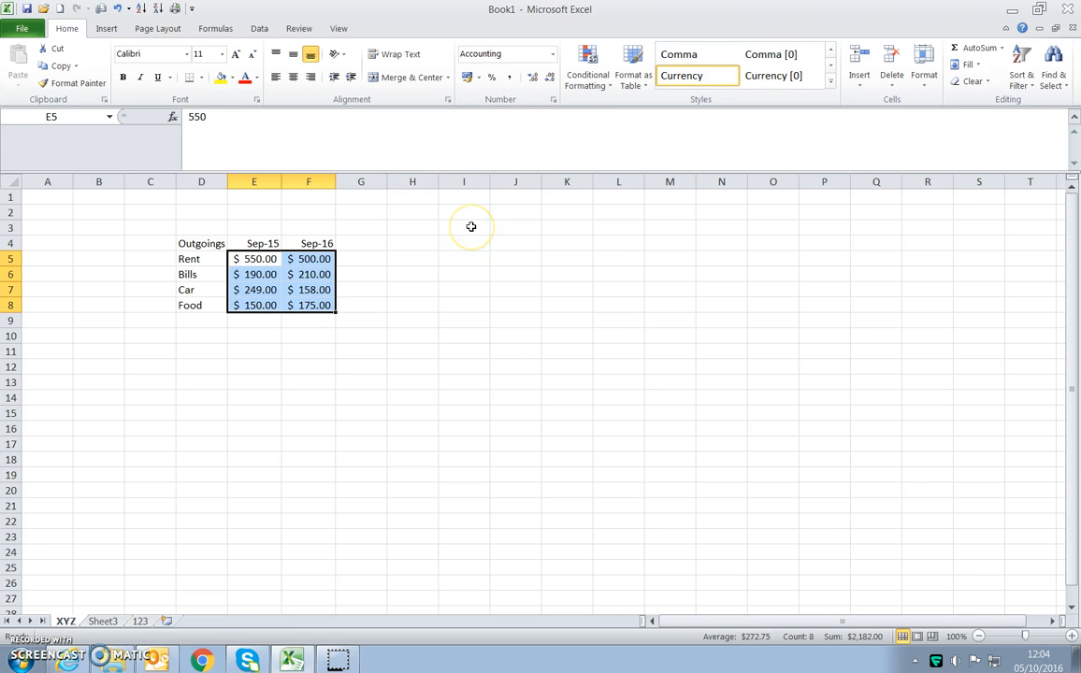
pyautogui.click(477, 76)
pyautogui.click(523, 150)
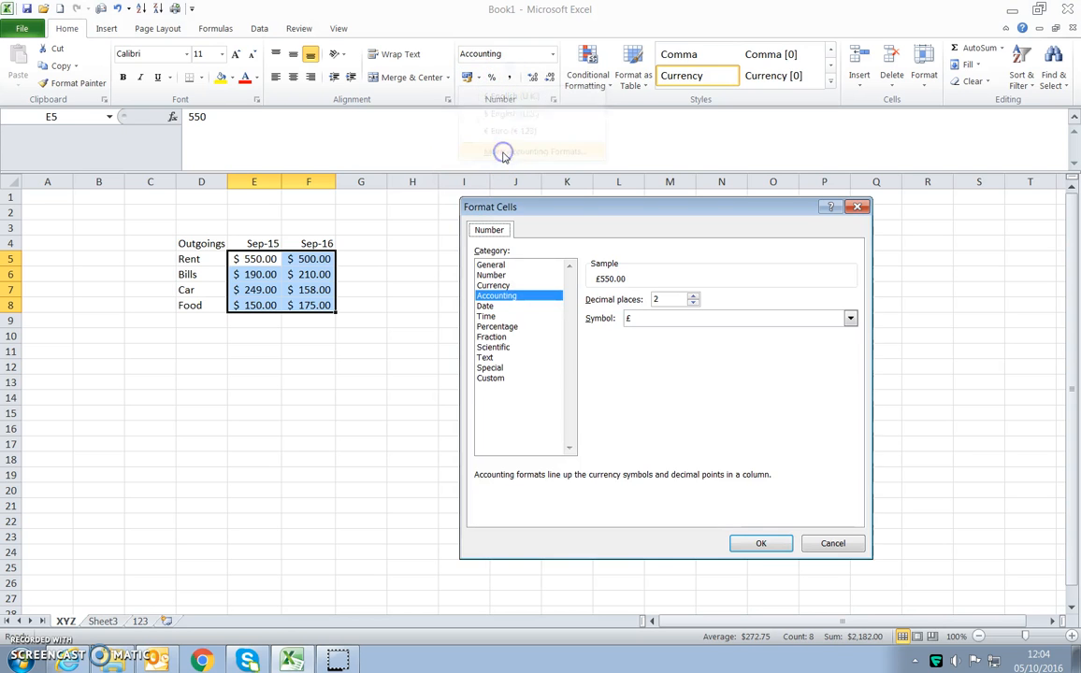
pyautogui.click(503, 285)
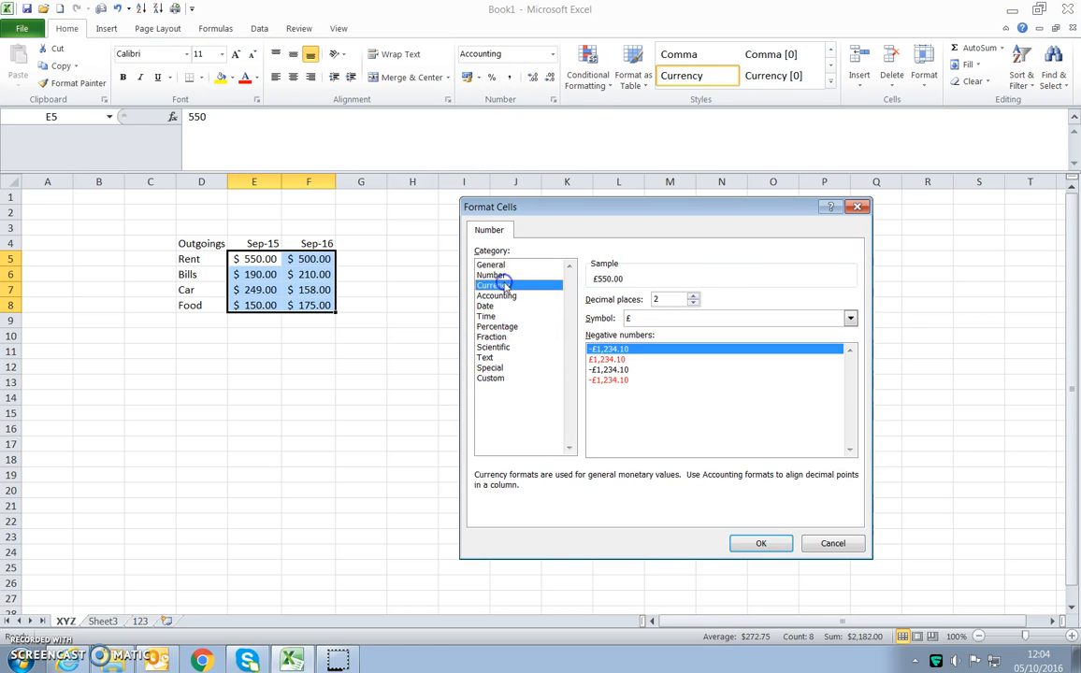
pyautogui.click(700, 318)
pyautogui.moveTo(849, 346)
pyautogui.mouseDown()
pyautogui.moveTo(853, 371)
pyautogui.moveTo(850, 352)
pyautogui.mouseUp()
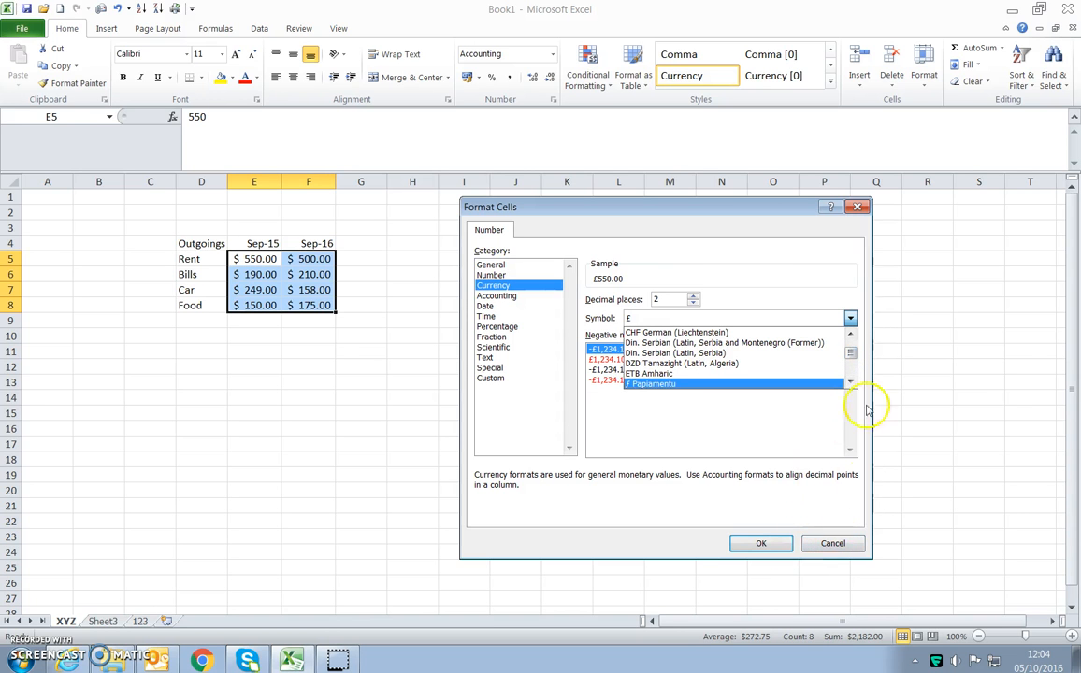
pyautogui.click(860, 208)
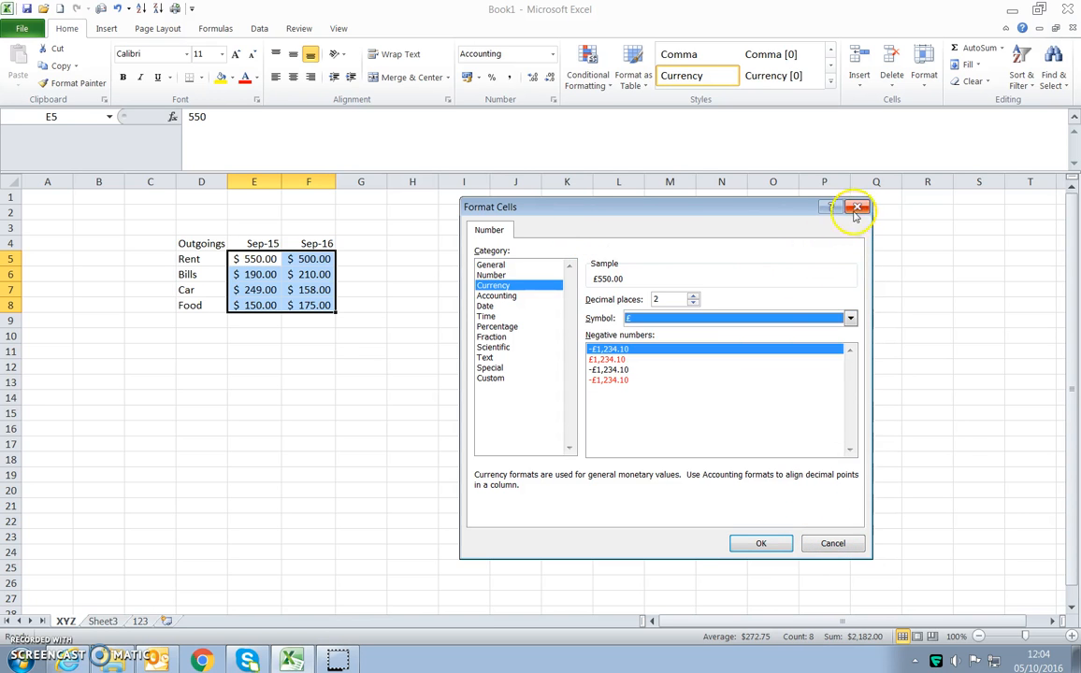
pyautogui.click(858, 206)
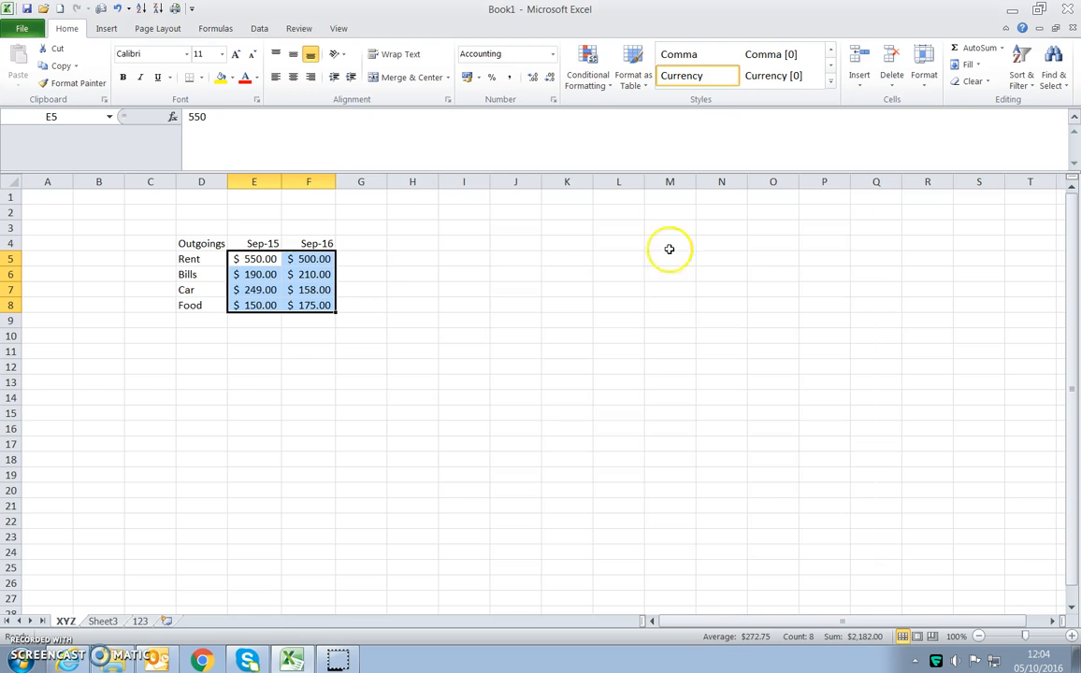
# - Apply the default pound accounting format to E5:F8, and switch those amounts to the Euro accounting format
pyautogui.click(471, 80)
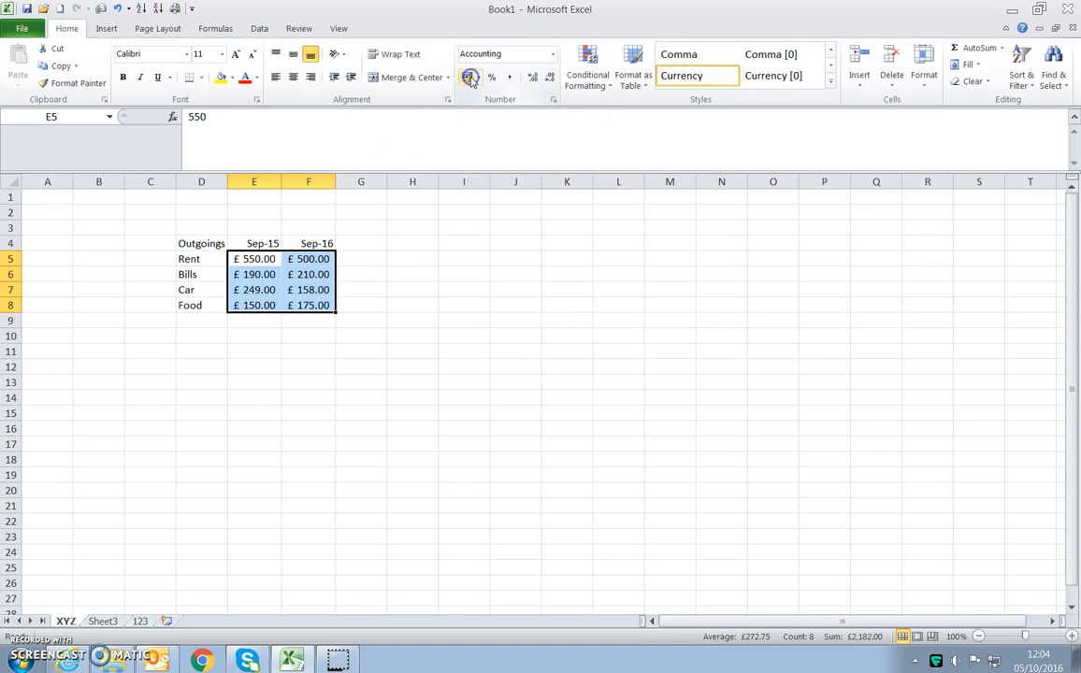
pyautogui.moveTo(279, 259); pyautogui.dragTo(293, 305)
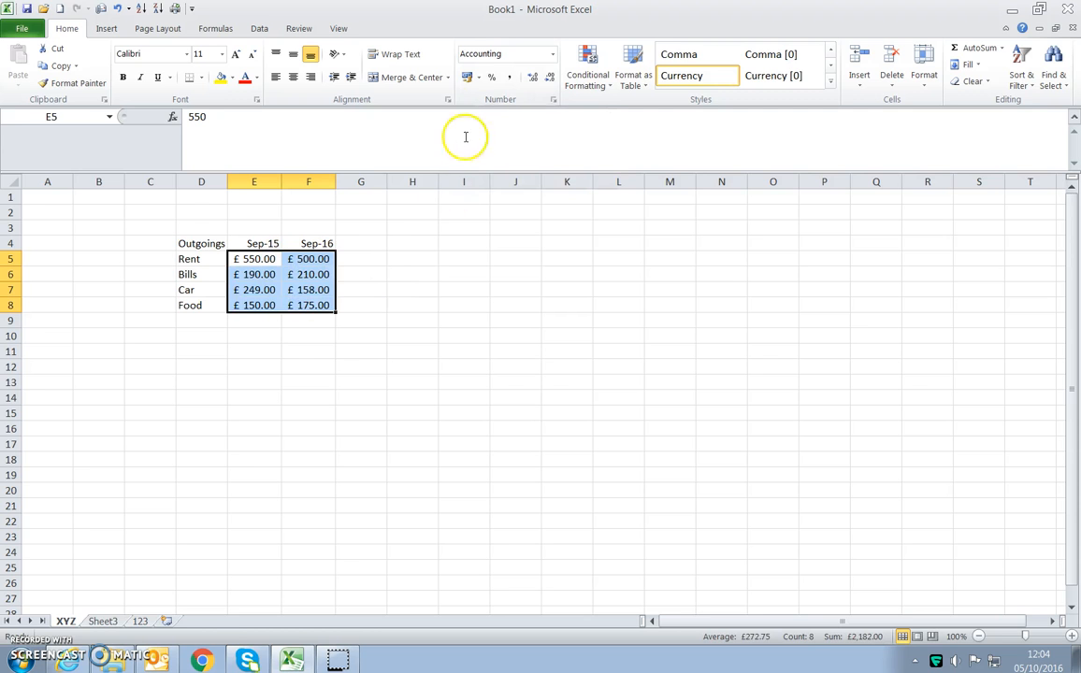
pyautogui.click(482, 76)
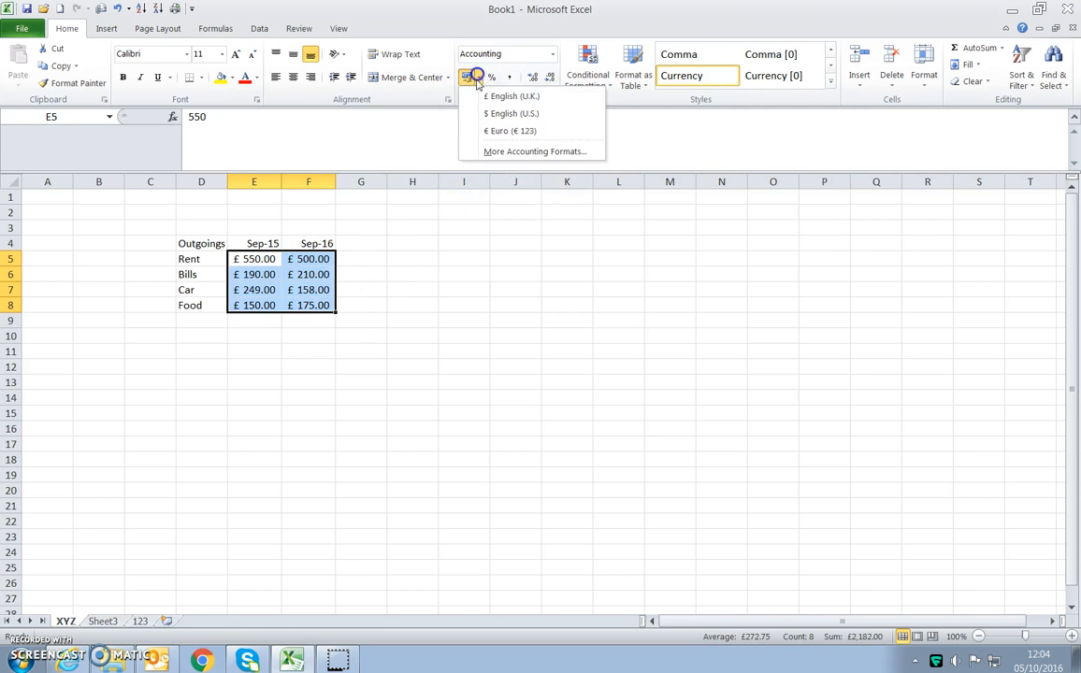
pyautogui.click(493, 128)
pyautogui.click(411, 334)
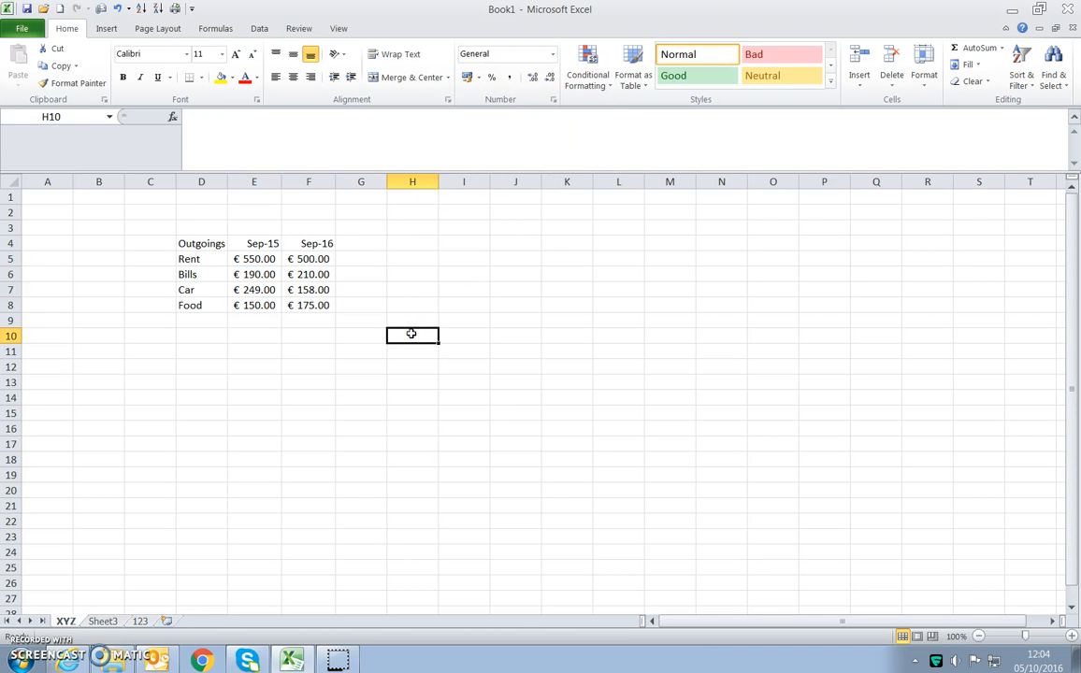
# - Clear the date heading in E4 and enter september 2016 in its place
pyautogui.click(260, 243)
pyautogui.click(320, 242)
pyautogui.click(264, 243)
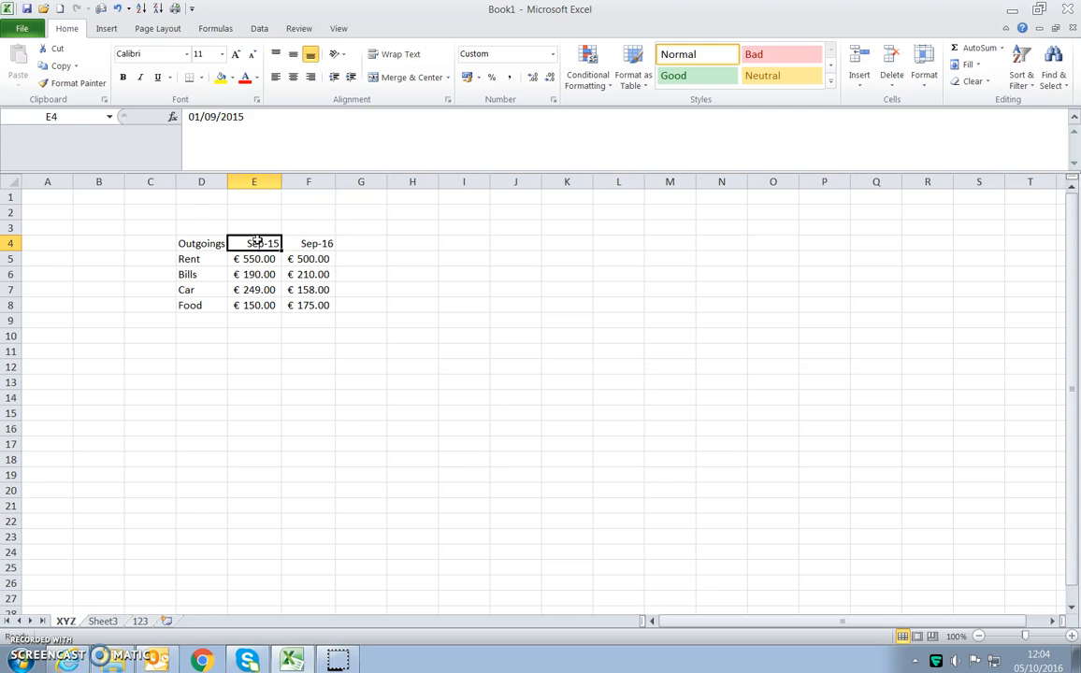
pyautogui.press('Delete')
pyautogui.write('september')
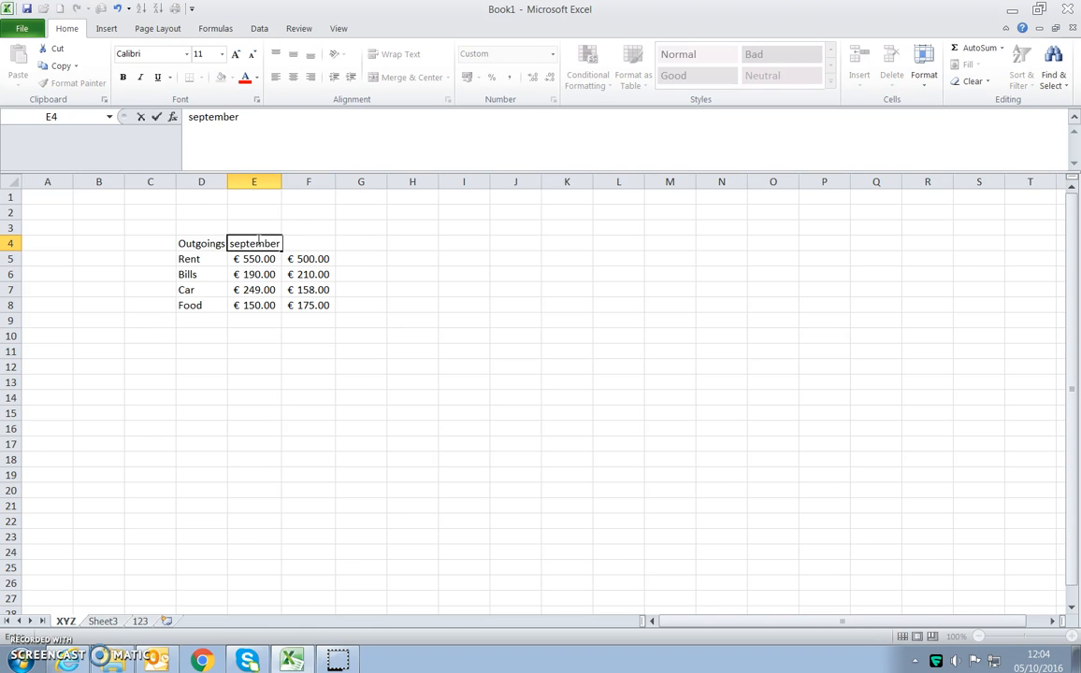
pyautogui.write(' 2016')
pyautogui.press('Return')
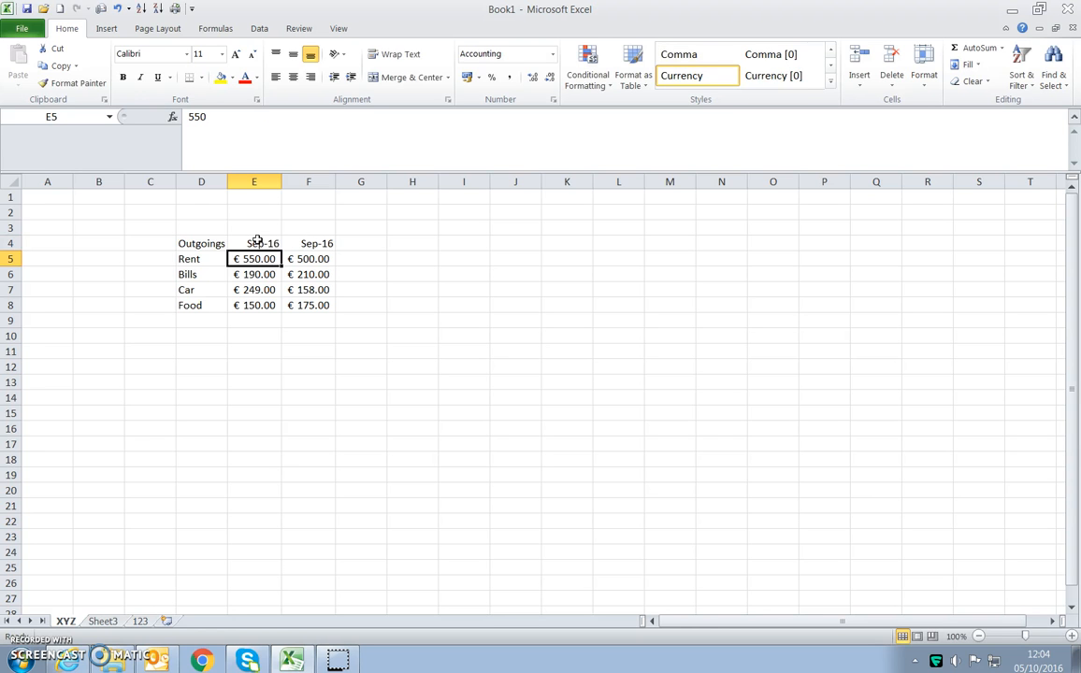
# - Edit the date heading in E4 to 01/09/2015
pyautogui.click(263, 243)
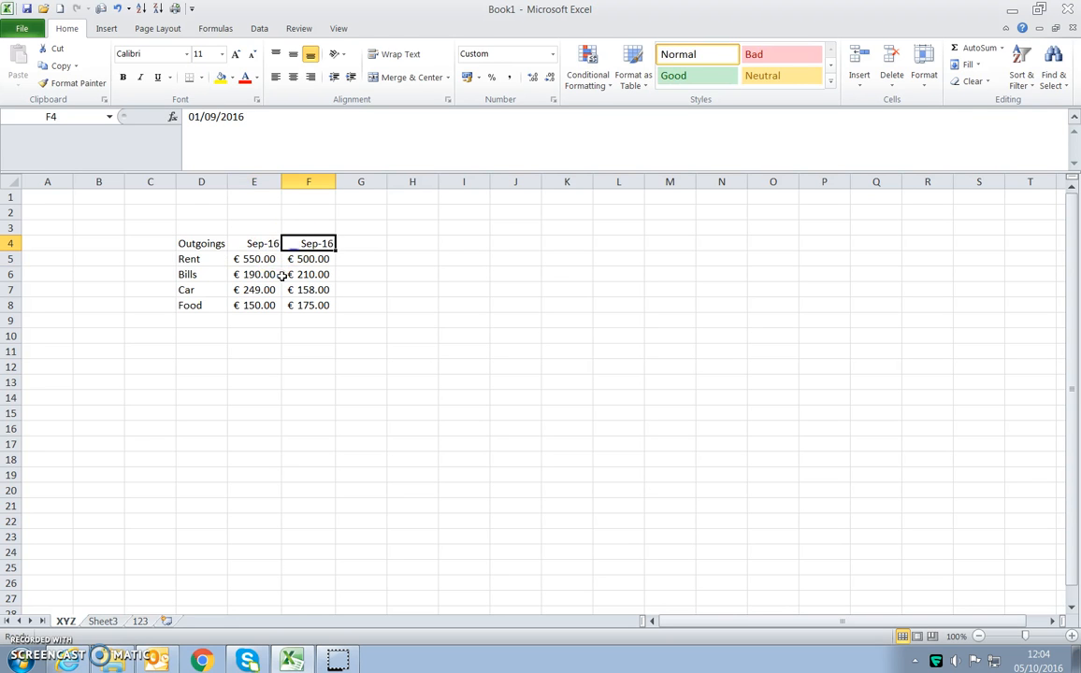
pyautogui.doubleClick(265, 241)
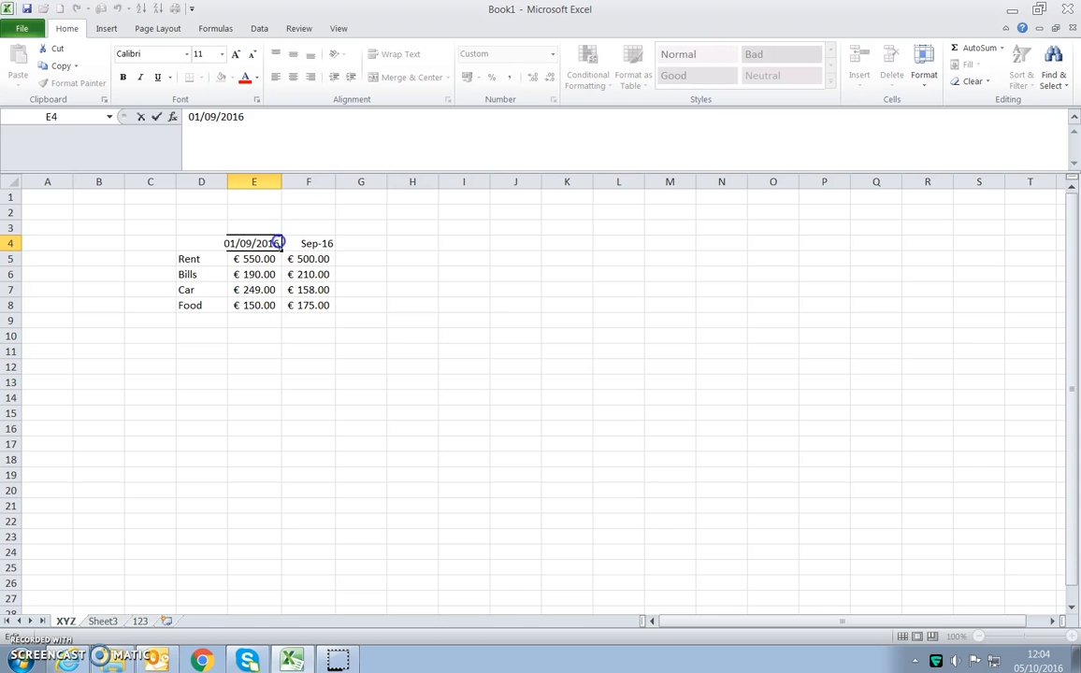
pyautogui.press('Return')
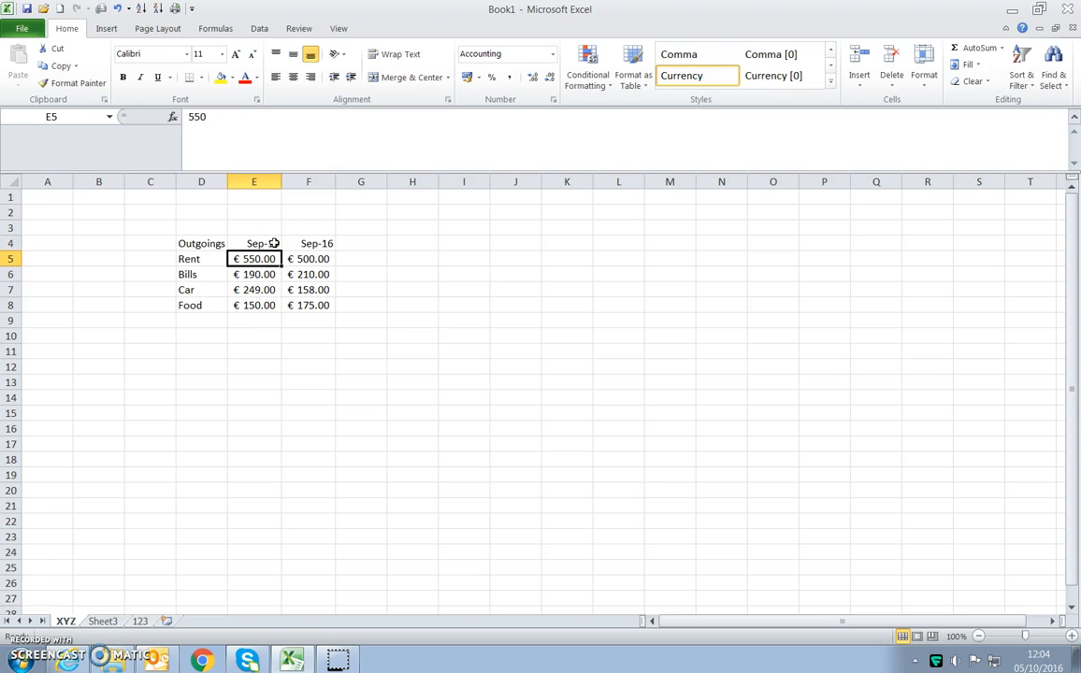
pyautogui.click(260, 243)
pyautogui.click(310, 243)
pyautogui.click(269, 245)
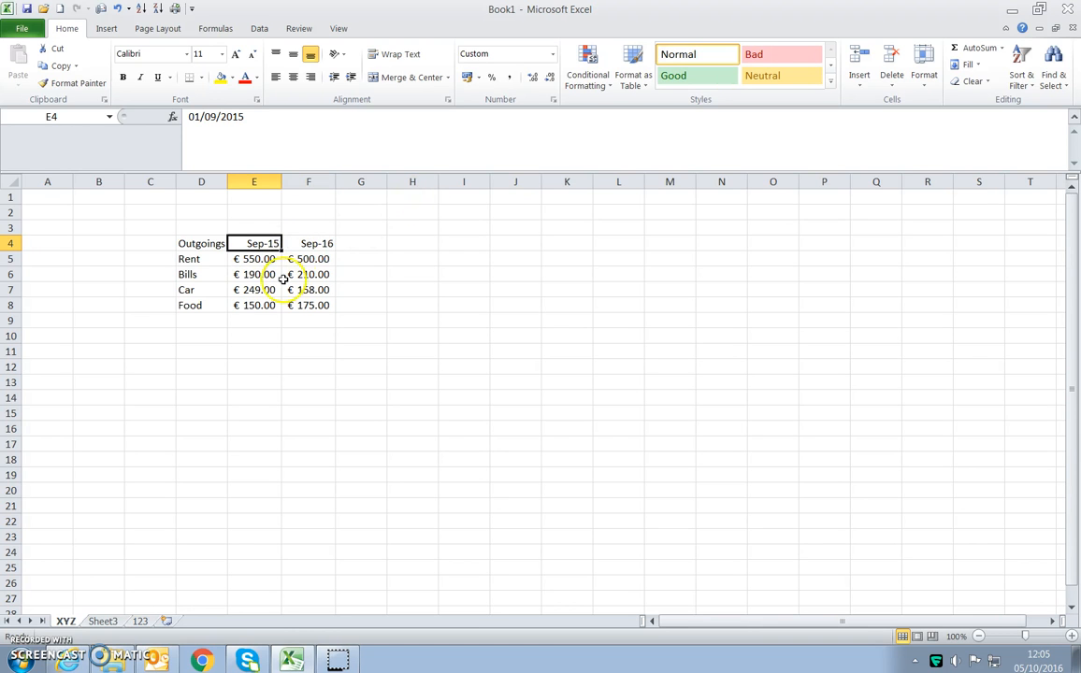
pyautogui.click(554, 56)
pyautogui.click(608, 274)
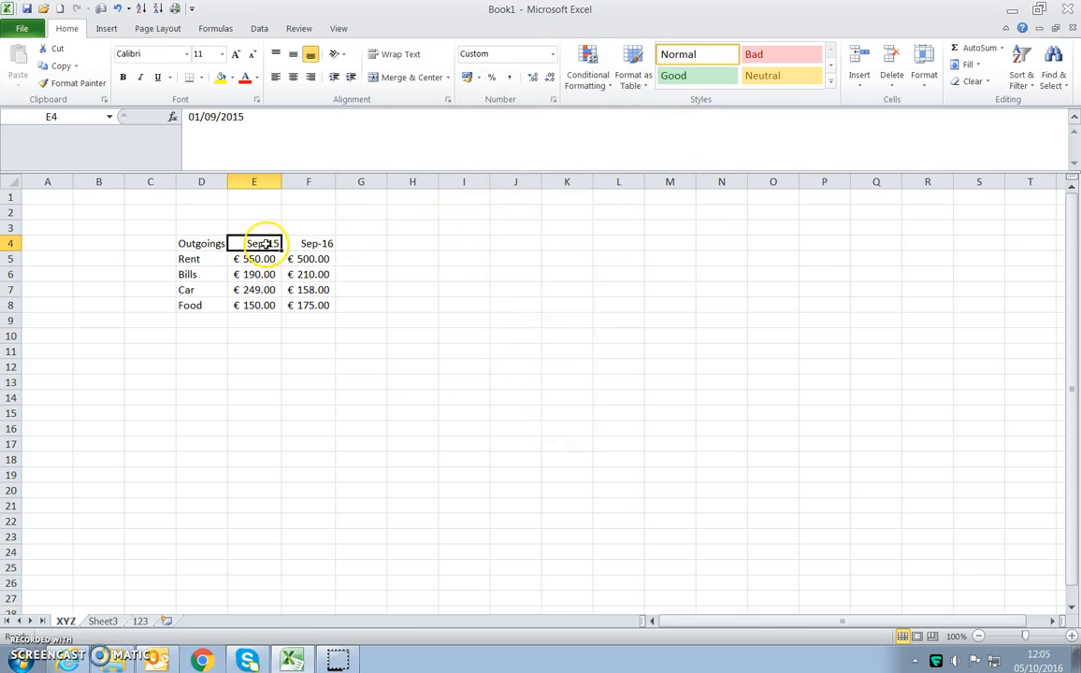
# - Format the date headings in E4:F4 with the custom number format dd-mmm-yy
pyautogui.moveTo(258, 244); pyautogui.dragTo(309, 244)
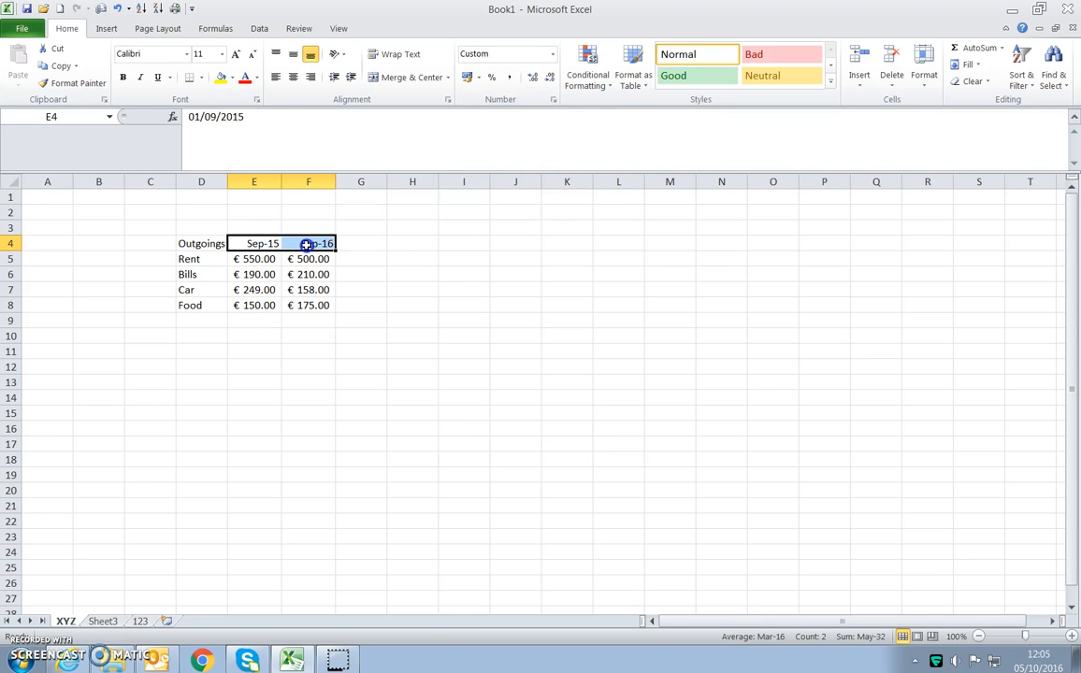
pyautogui.click(553, 54)
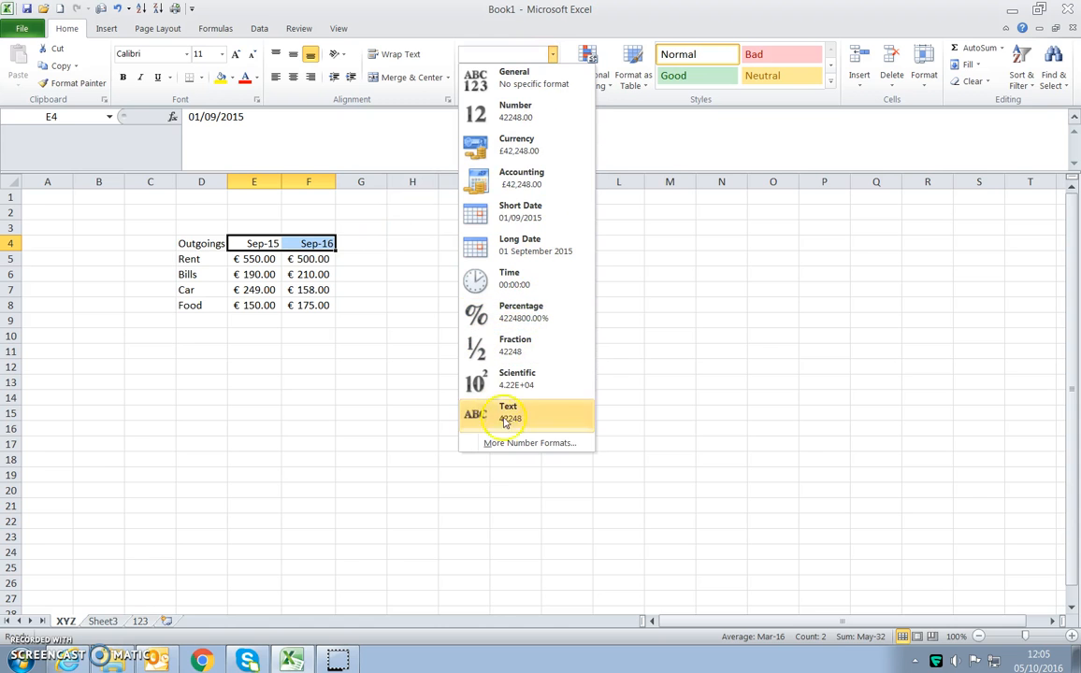
pyautogui.click(519, 444)
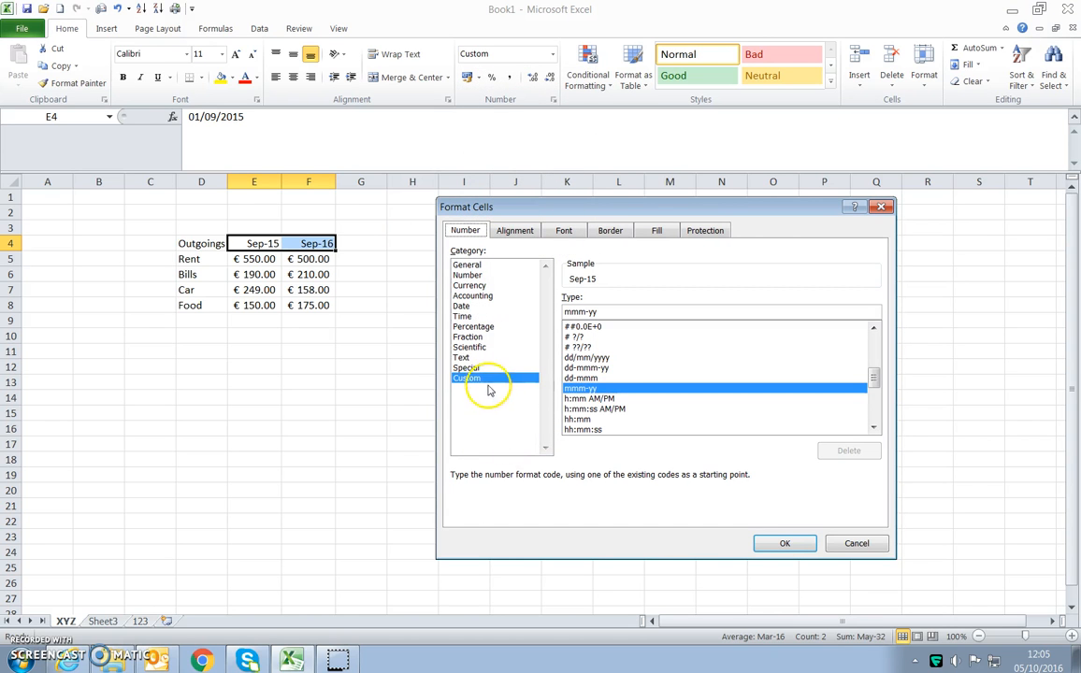
pyautogui.click(581, 378)
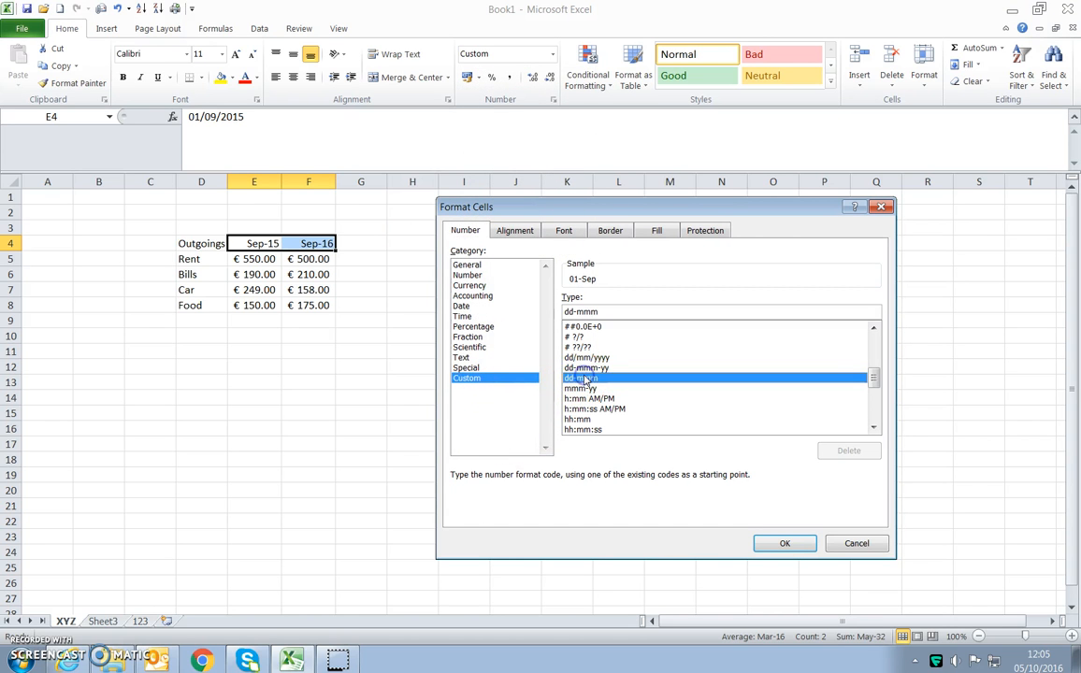
pyautogui.click(586, 367)
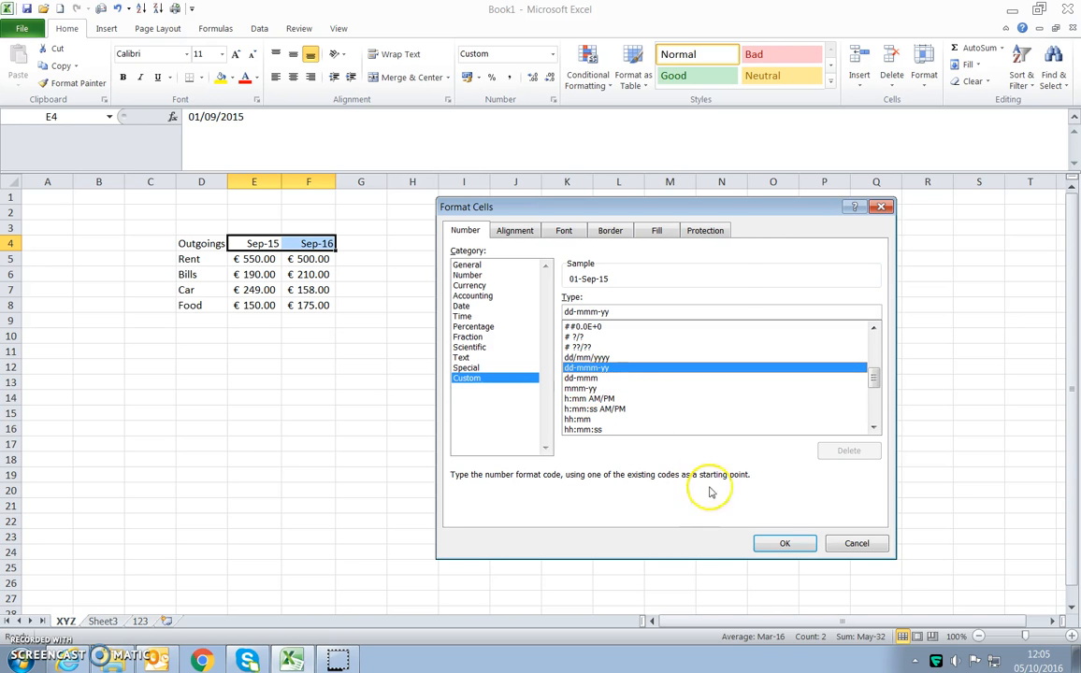
pyautogui.click(774, 542)
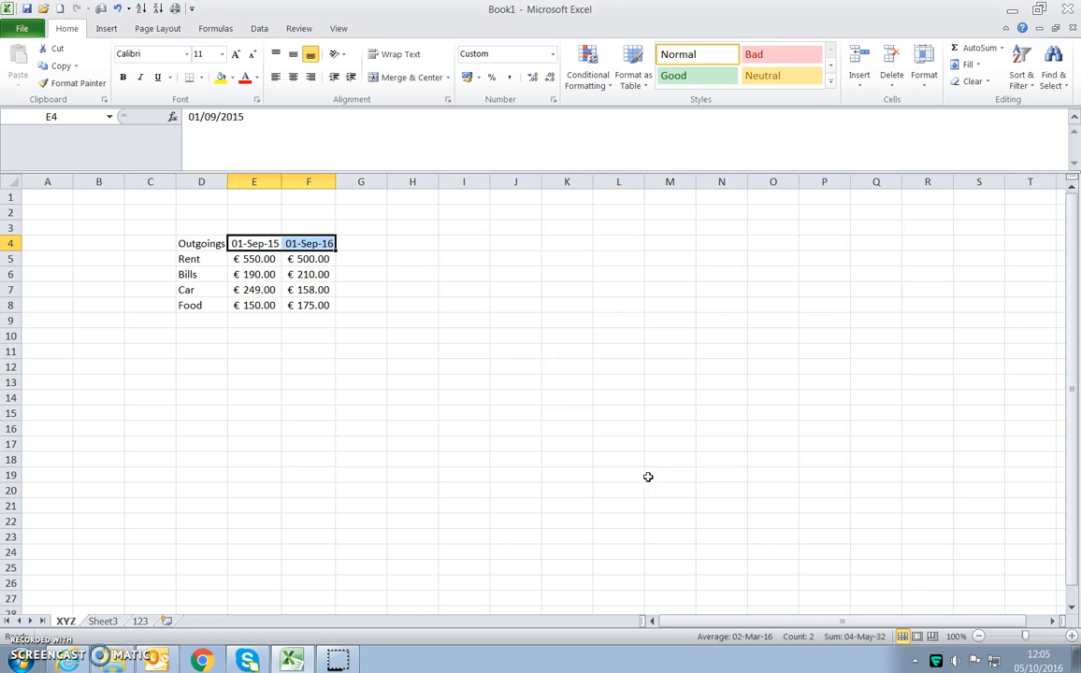
# - Format the date headings in E4:F4 with the Date type 14/3/01 for the English (U.K.) locale
pyautogui.moveTo(254, 243); pyautogui.dragTo(300, 241)
pyautogui.rightClick(289, 243)
pyautogui.click(495, 278)
pyautogui.click(552, 54)
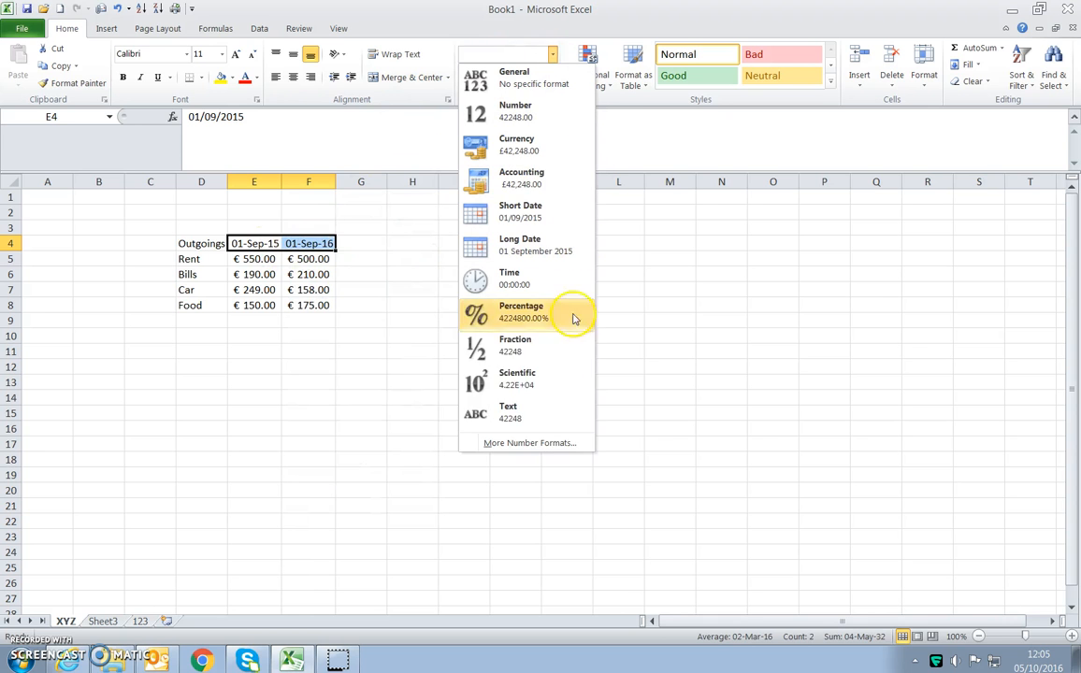
pyautogui.click(541, 442)
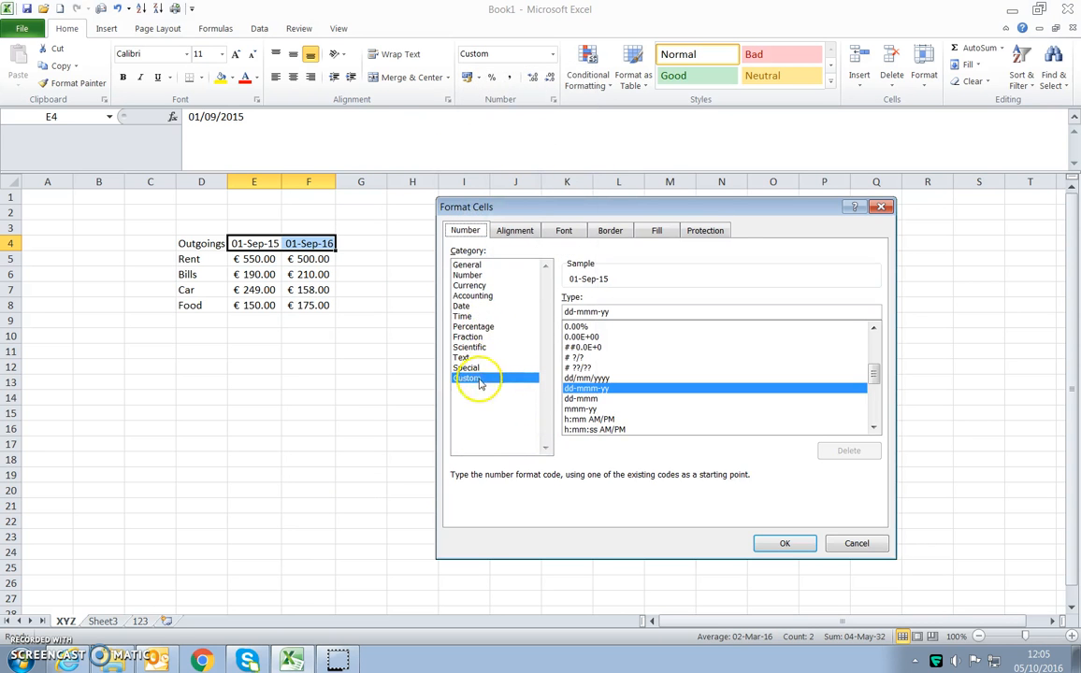
pyautogui.click(461, 306)
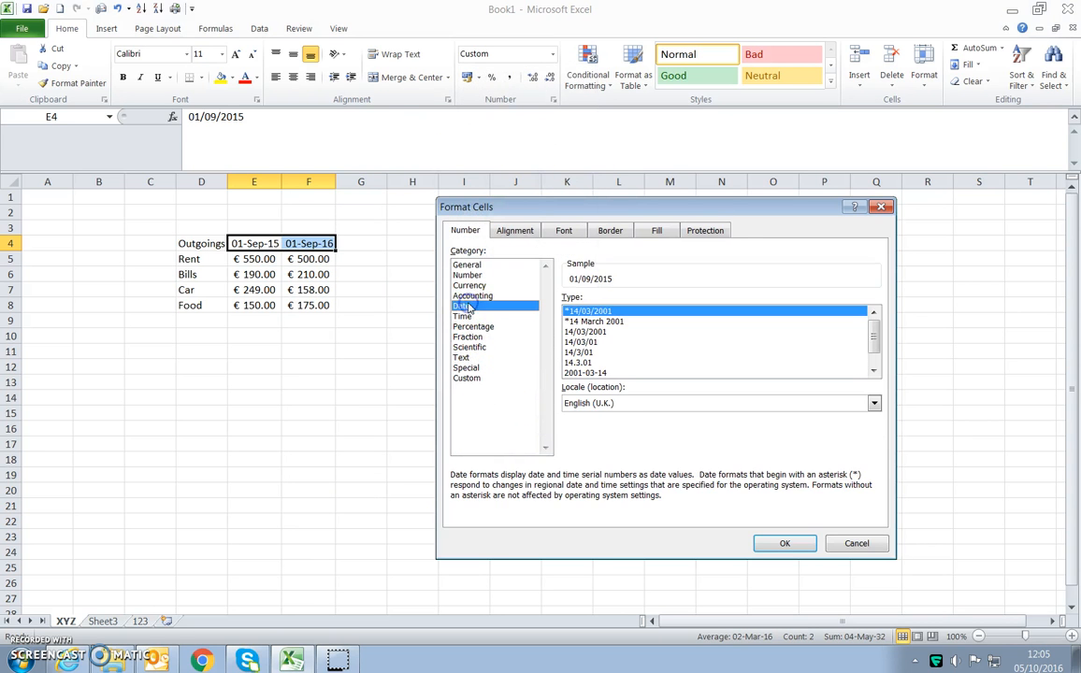
pyautogui.click(581, 351)
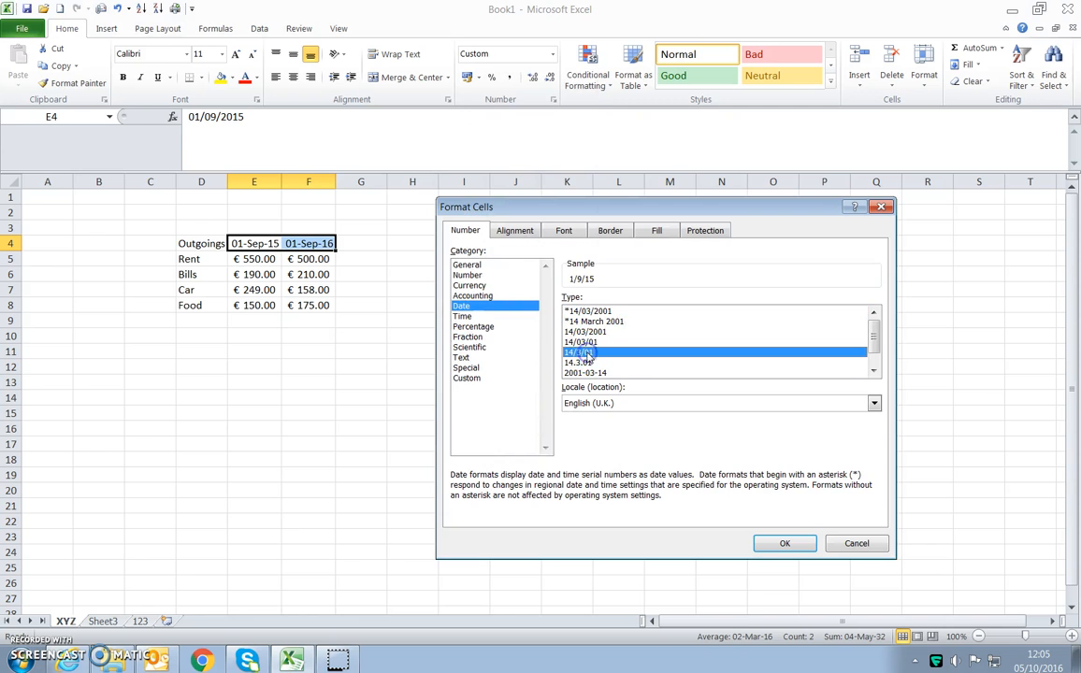
pyautogui.click(785, 543)
# - Change the date headings in E4:F4 to the Date type 14/03/2001
pyautogui.moveTo(253, 243); pyautogui.dragTo(297, 242)
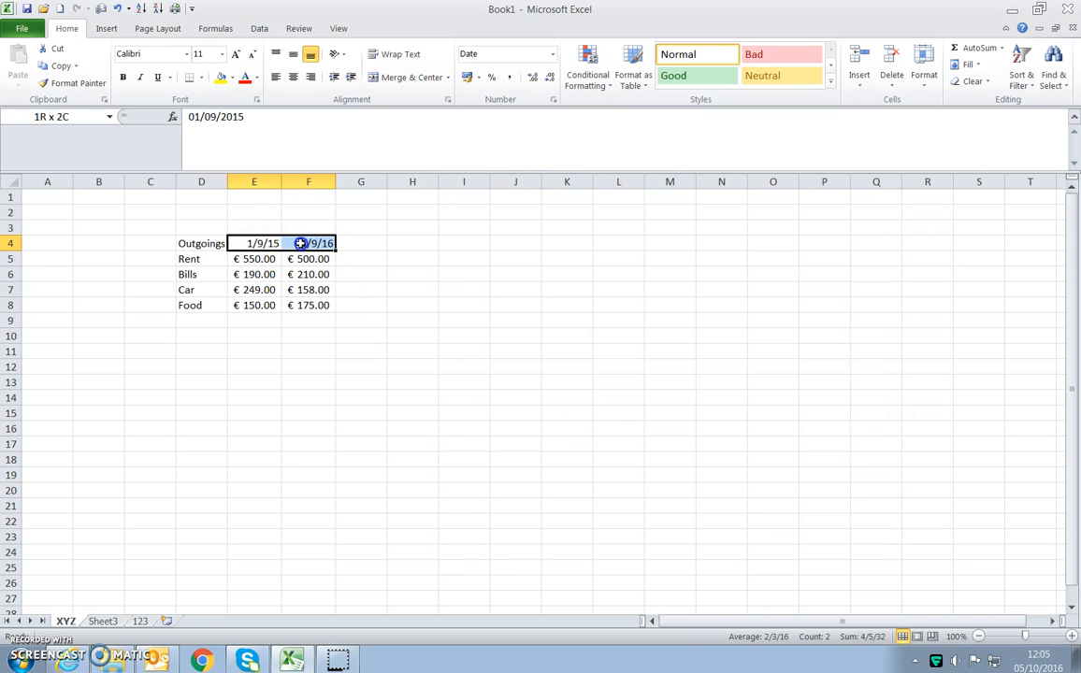
pyautogui.click(551, 55)
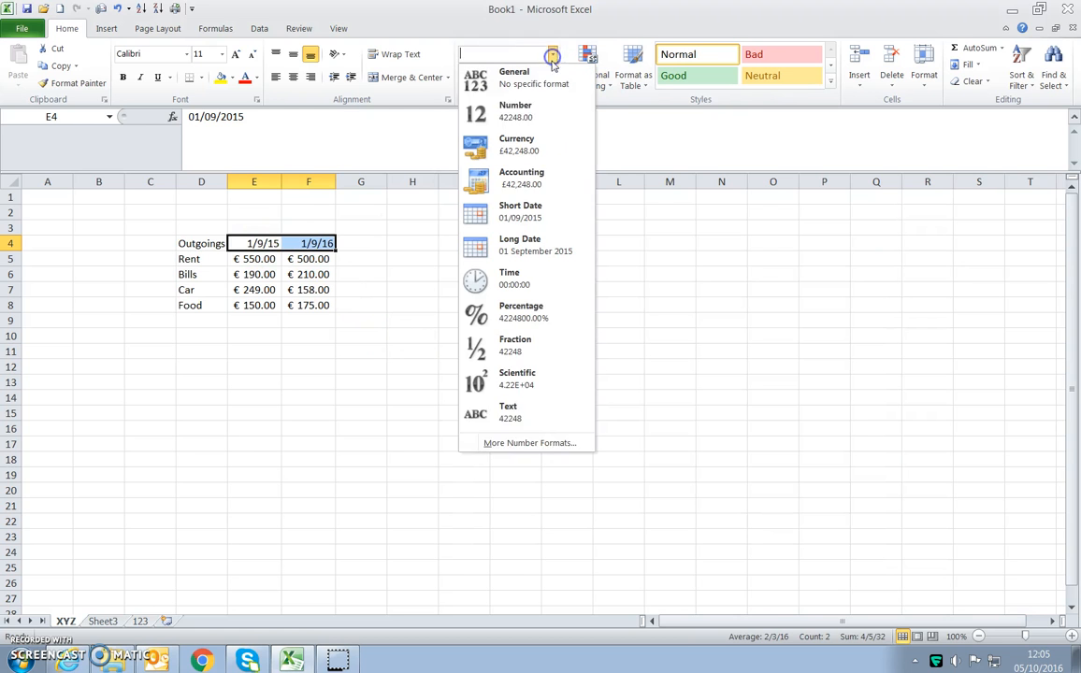
pyautogui.click(514, 441)
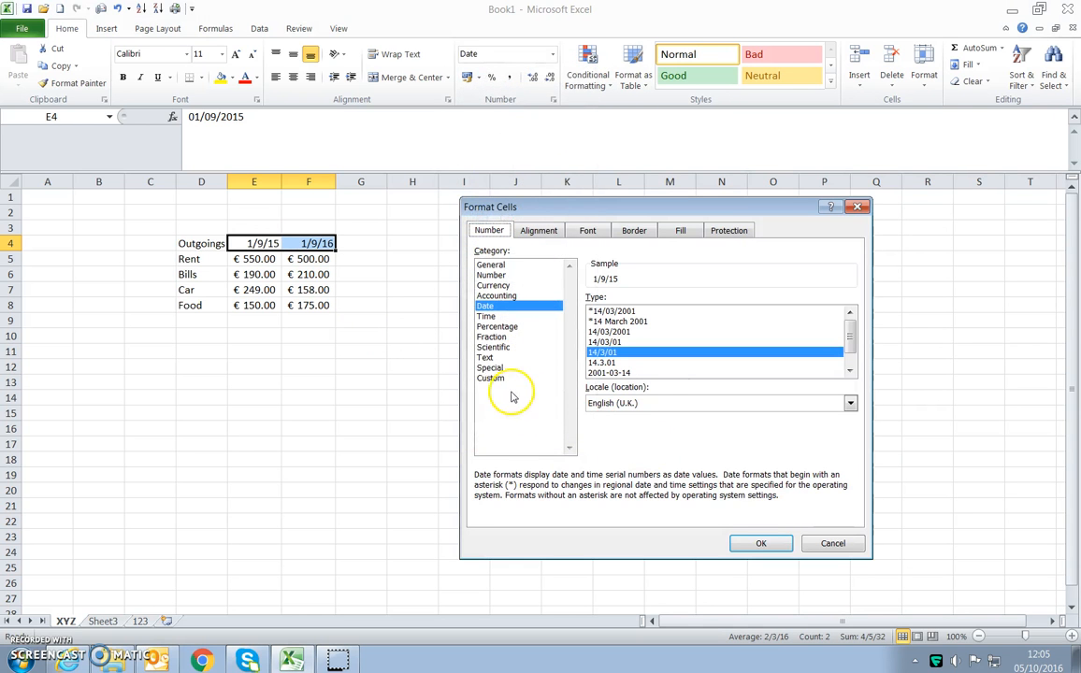
pyautogui.click(624, 332)
pyautogui.click(755, 542)
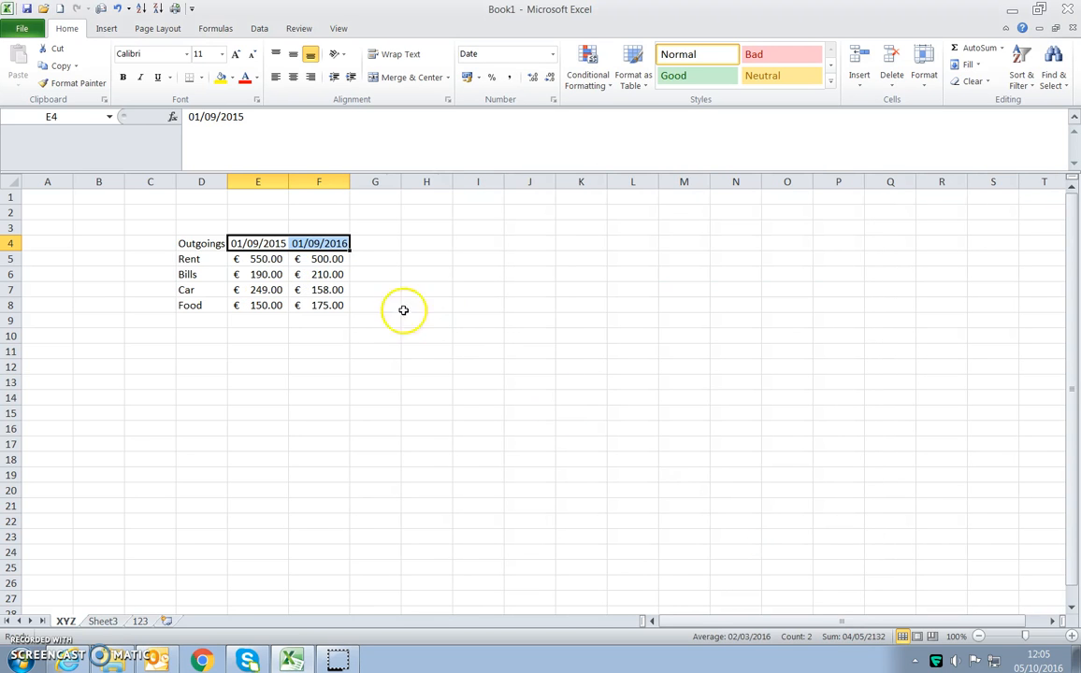
# - Apply the custom number format mmm-yy to the date headings in E4:F4
pyautogui.click(550, 54)
pyautogui.click(517, 428)
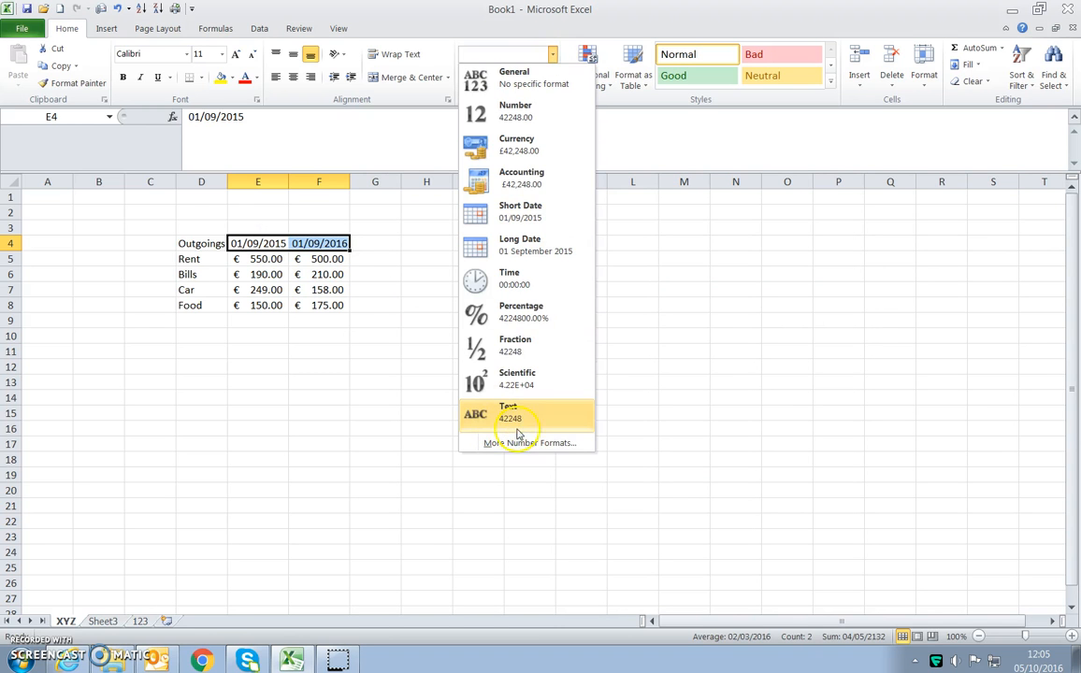
pyautogui.click(531, 444)
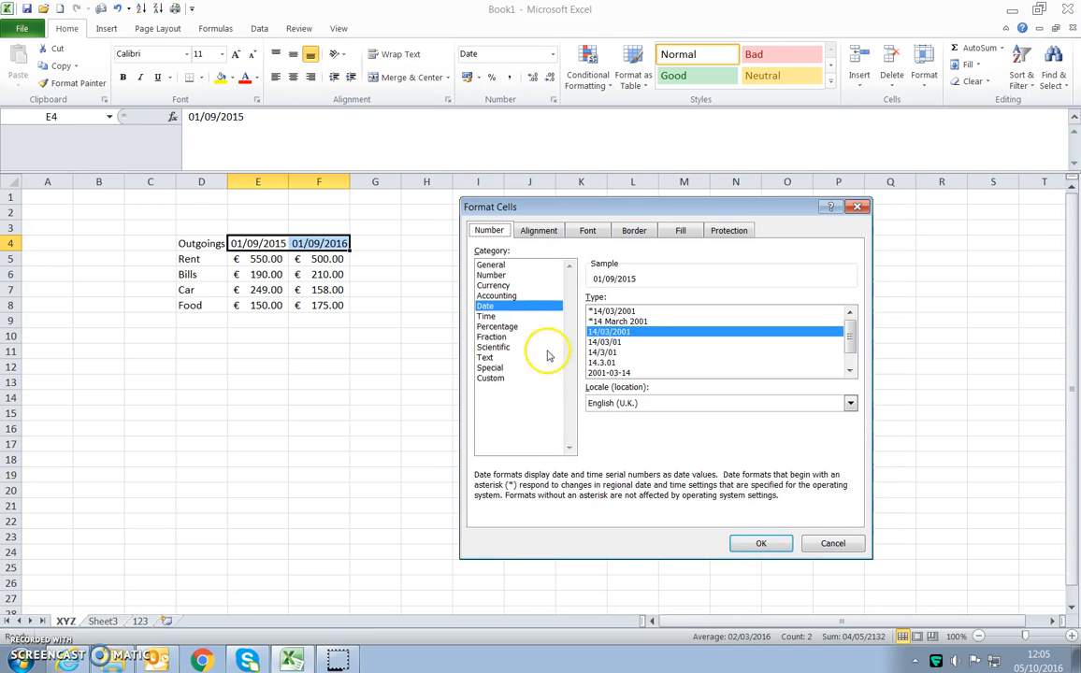
pyautogui.click(491, 377)
pyautogui.moveTo(850, 425); pyautogui.dragTo(846, 393)
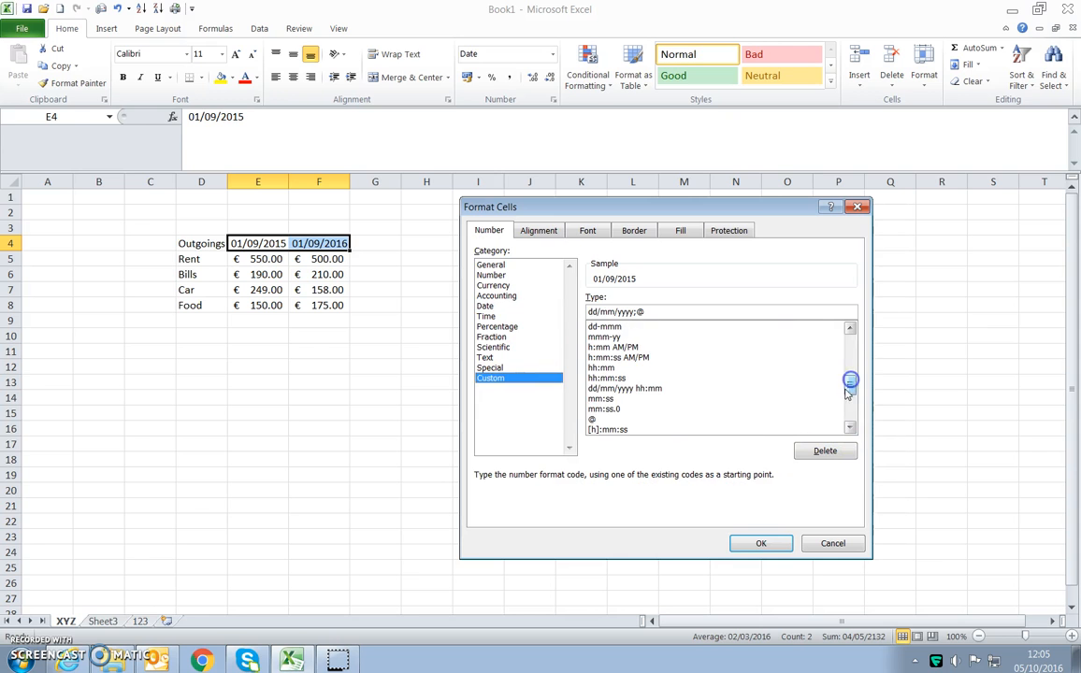
pyautogui.click(603, 336)
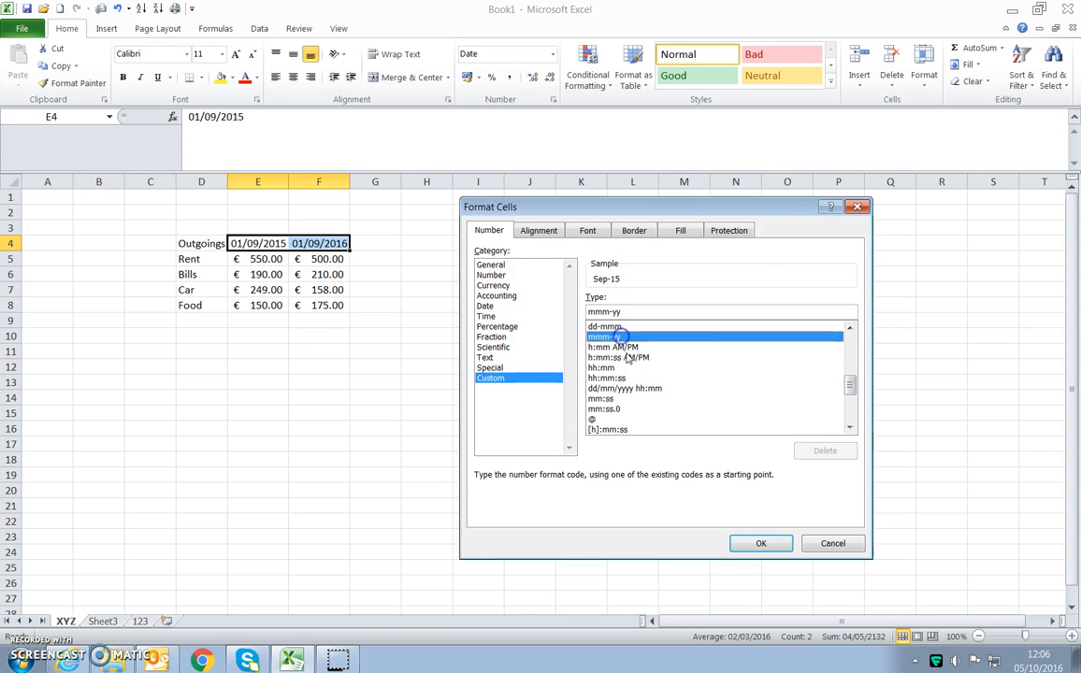
pyautogui.click(759, 543)
pyautogui.click(336, 441)
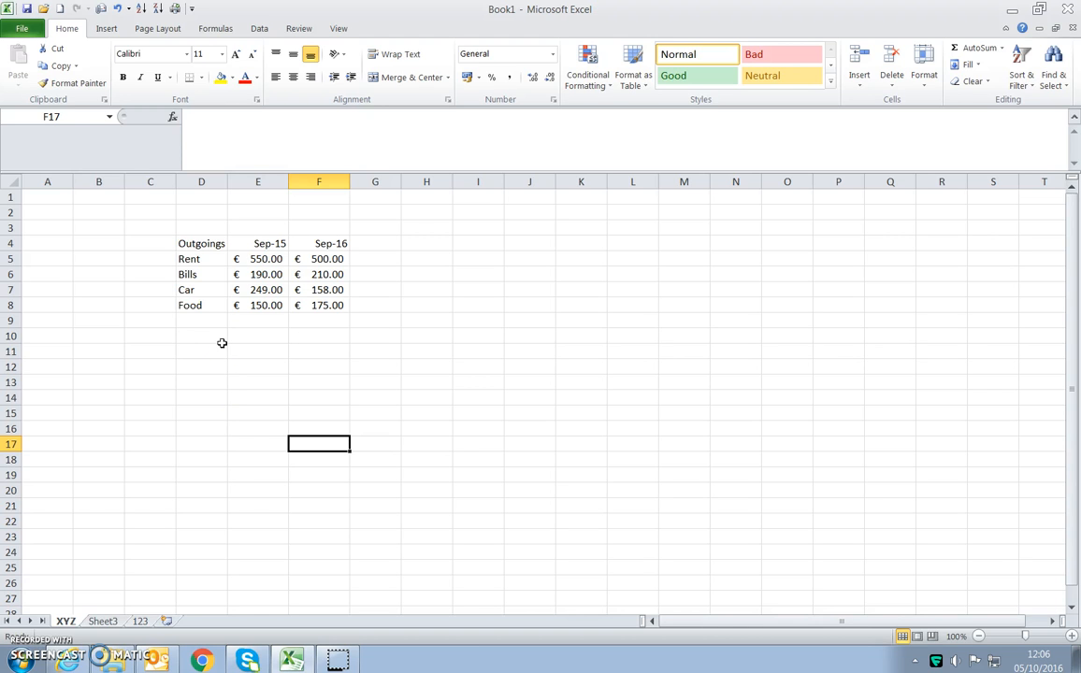
# - Format D4:F8 as a table with headers, using the blue style in the first row of the Medium styles
pyautogui.click(220, 244)
pyautogui.moveTo(228, 245); pyautogui.dragTo(322, 312)
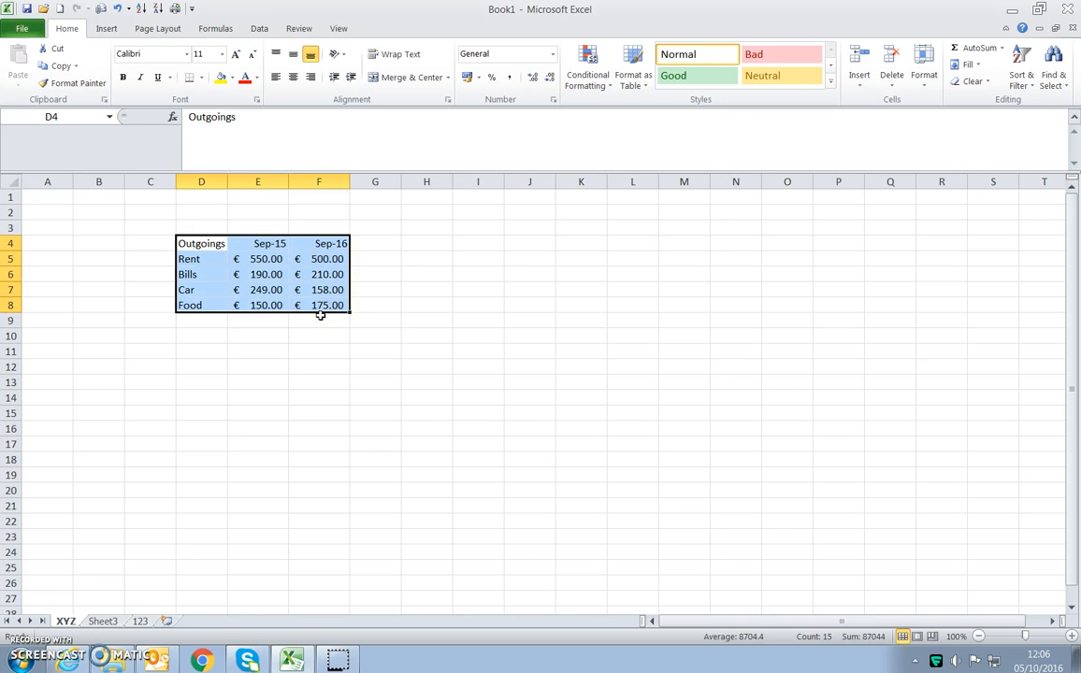
pyautogui.click(319, 351)
pyautogui.moveTo(222, 251); pyautogui.dragTo(309, 305)
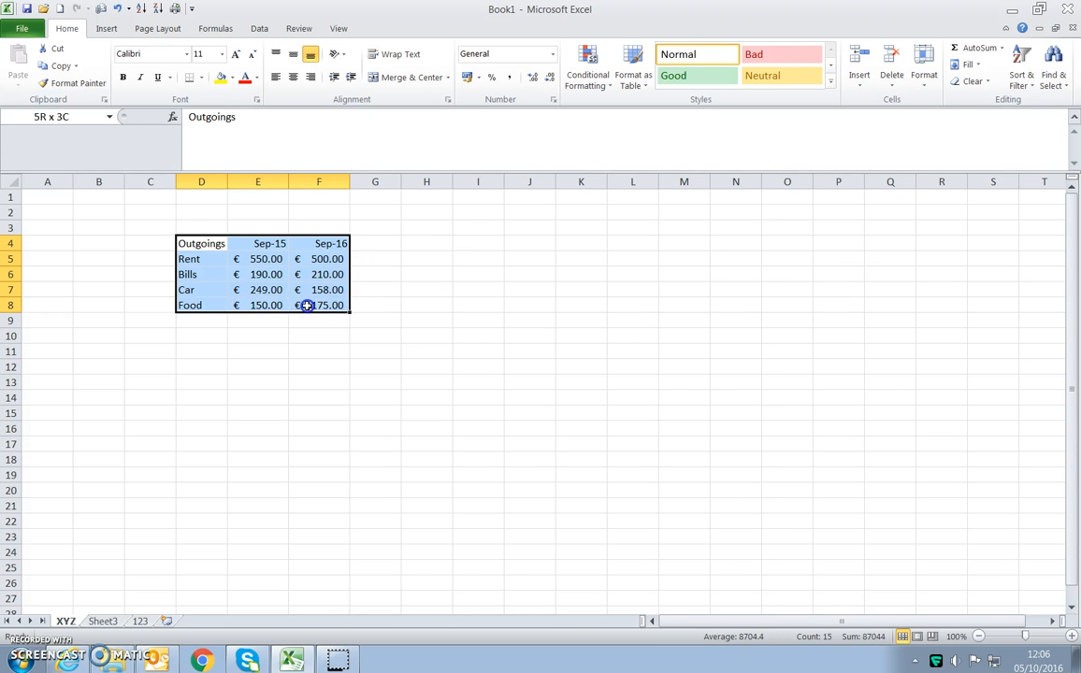
pyautogui.click(645, 86)
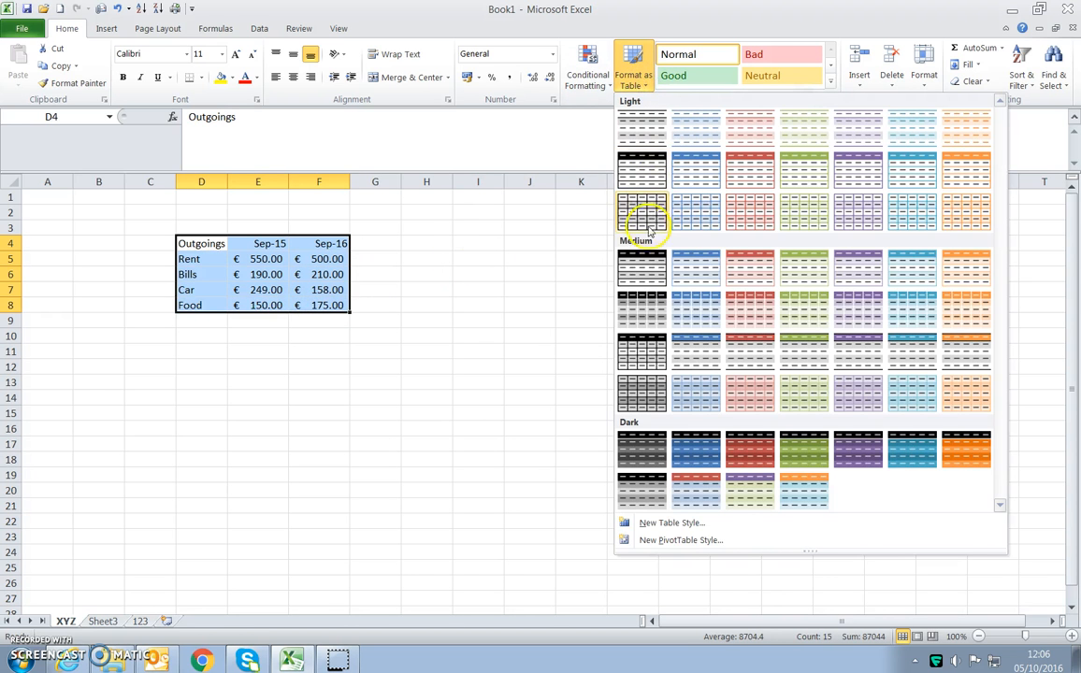
pyautogui.click(685, 270)
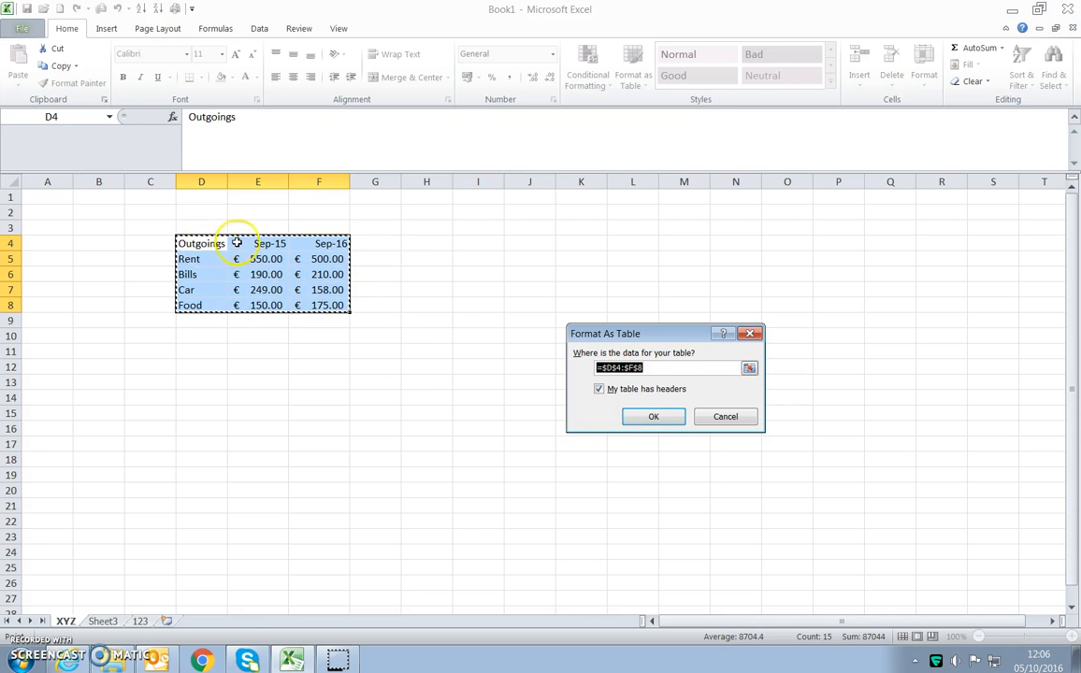
pyautogui.click(643, 417)
pyautogui.click(492, 367)
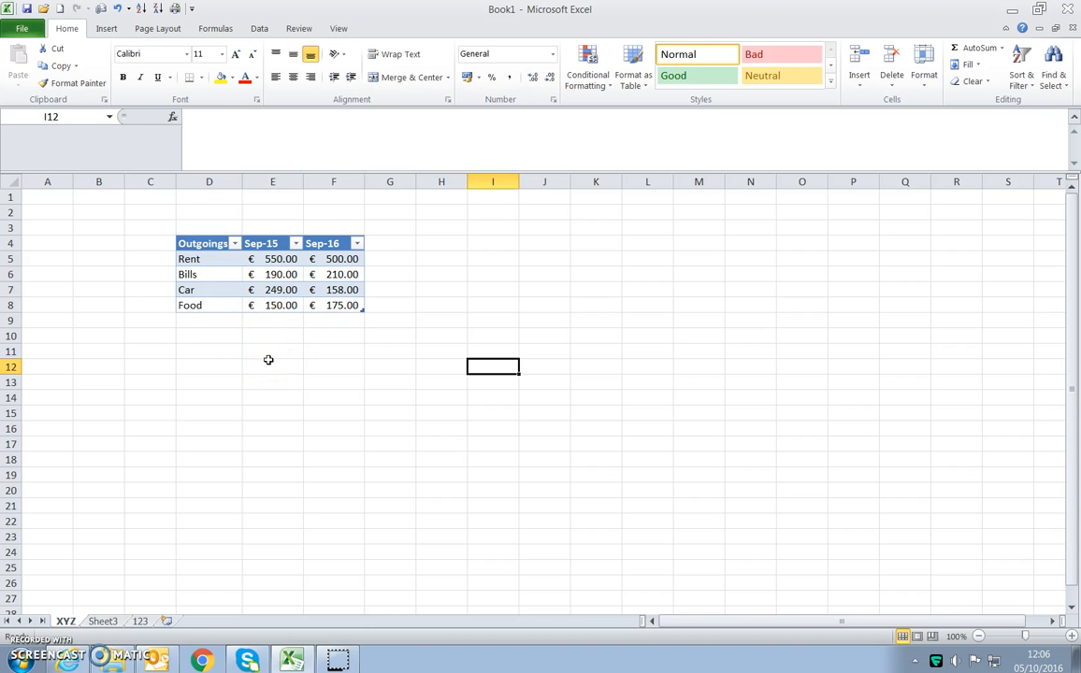
# - Sort the table by the Outgoings column from A to Z
pyautogui.click(235, 243)
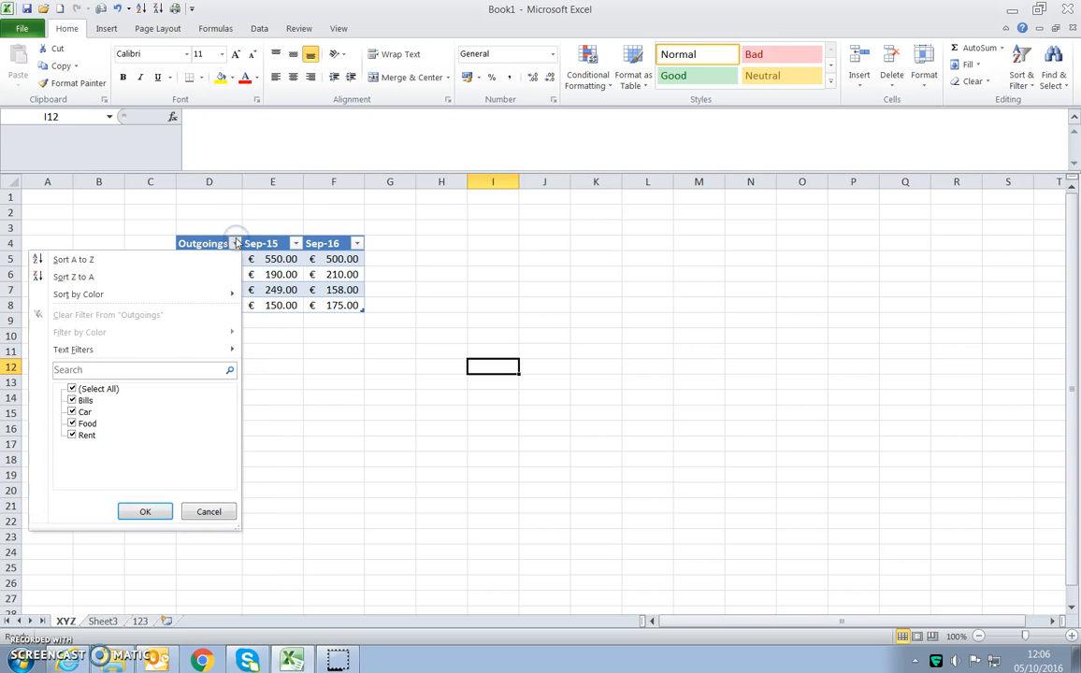
pyautogui.click(326, 426)
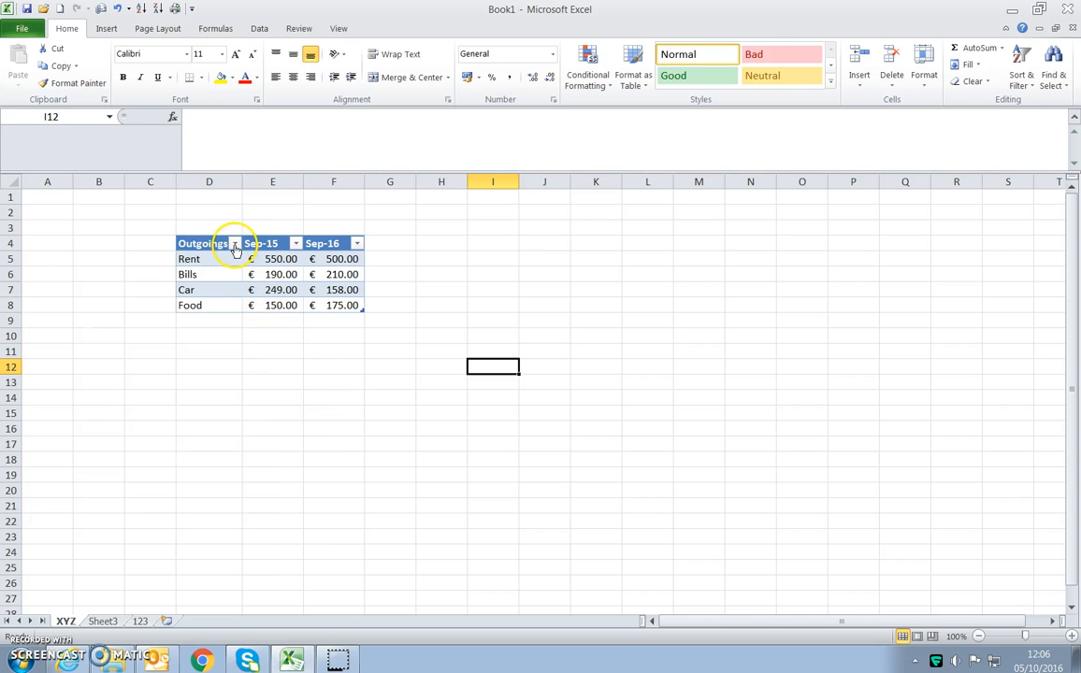
pyautogui.click(235, 243)
pyautogui.click(174, 277)
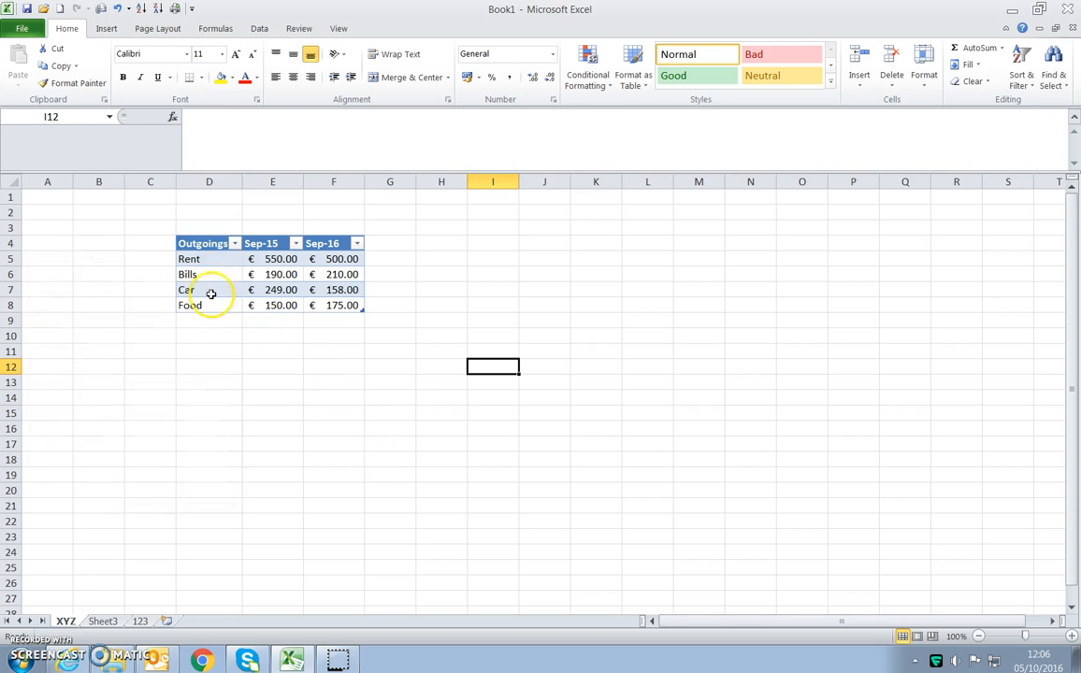
pyautogui.click(234, 243)
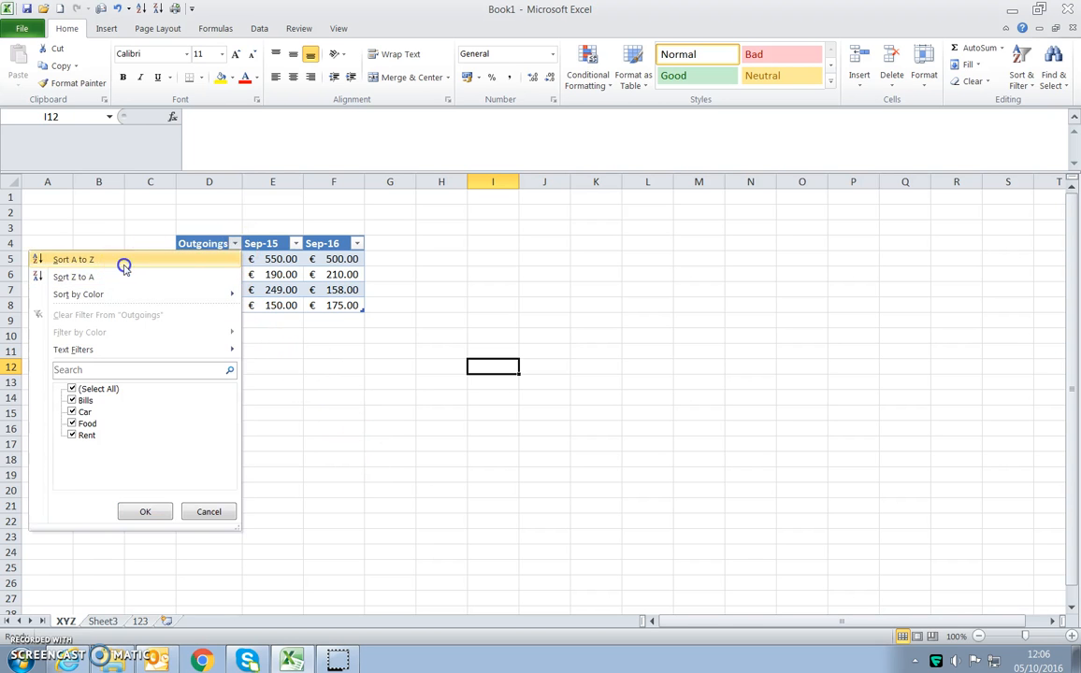
pyautogui.click(120, 261)
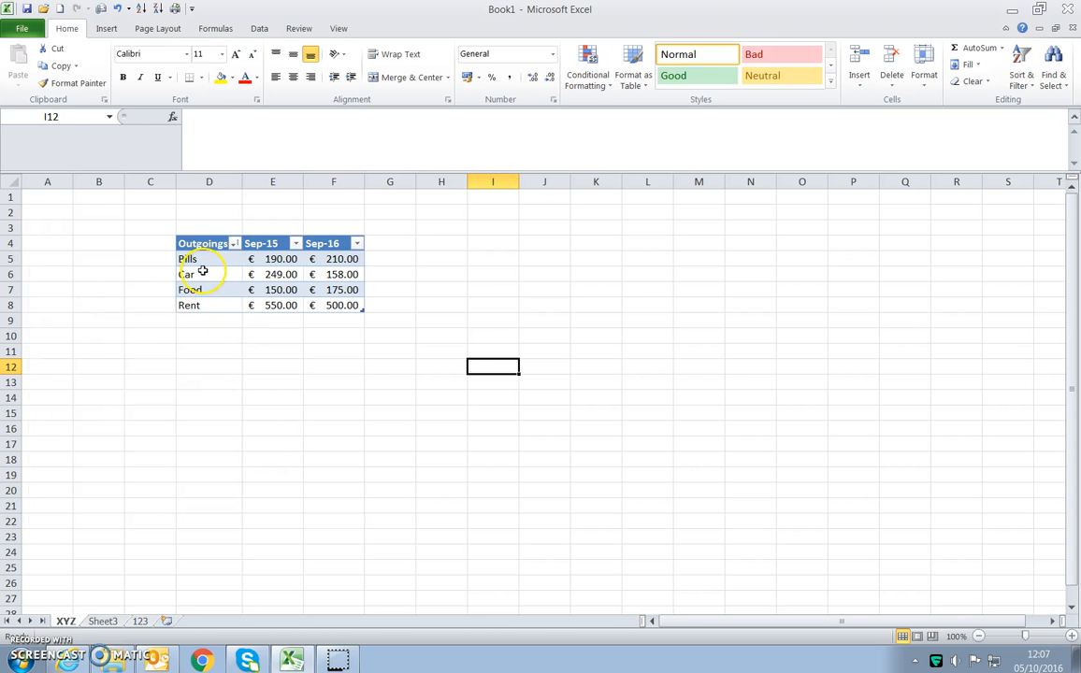
# - Sort the table by Sep-15 from smallest to largest, and re-sort it by Sep-16 from largest to smallest
pyautogui.click(295, 244)
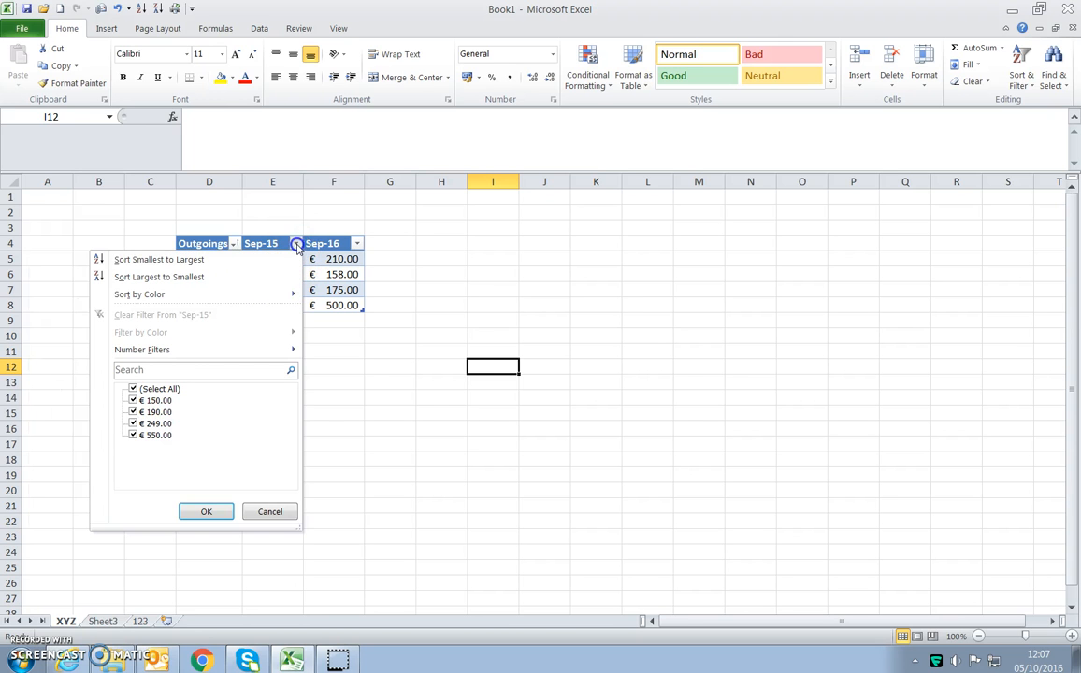
pyautogui.click(271, 259)
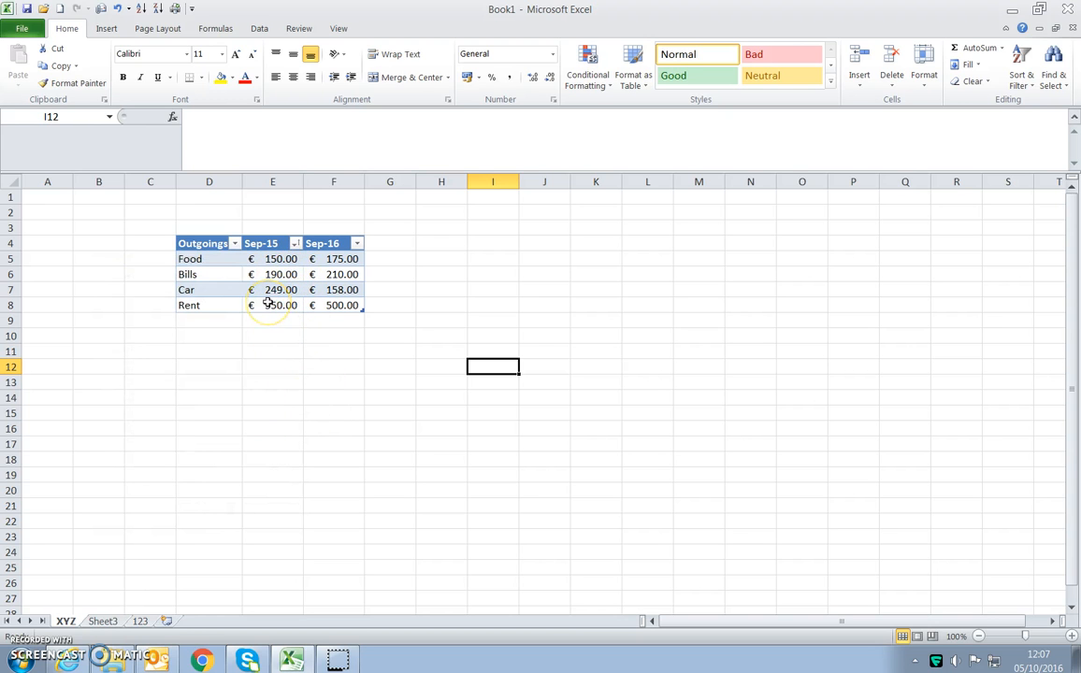
pyautogui.click(356, 243)
pyautogui.click(276, 278)
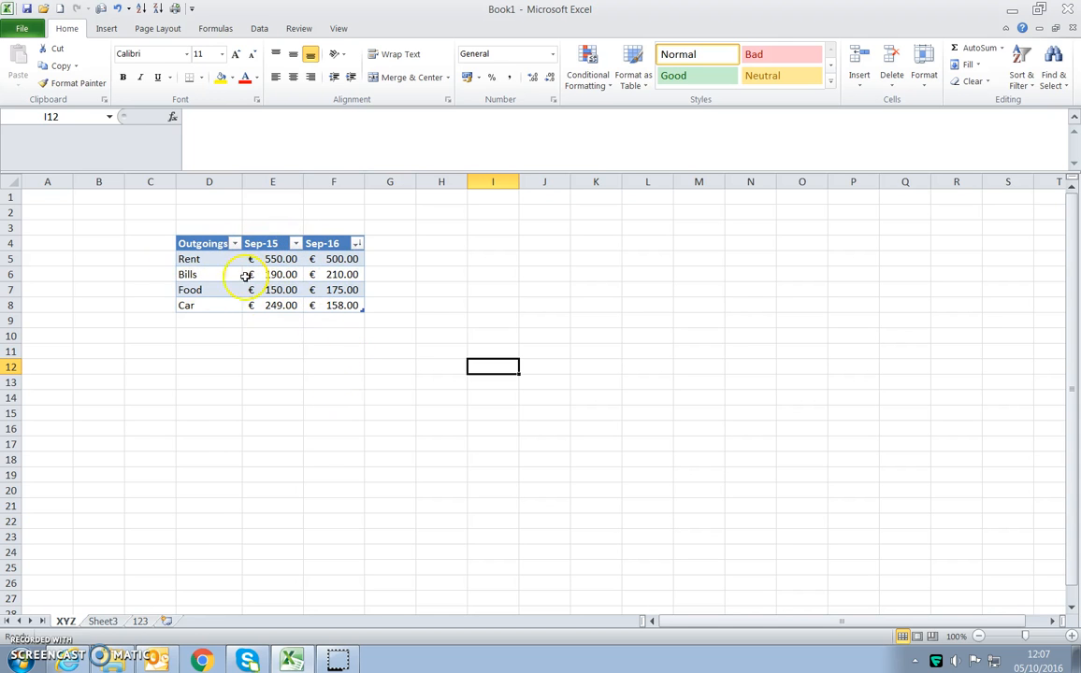
# - Sort the table by Outgoings from Z to A, and re-sort it by Sep-15 from smallest to largest
pyautogui.click(235, 243)
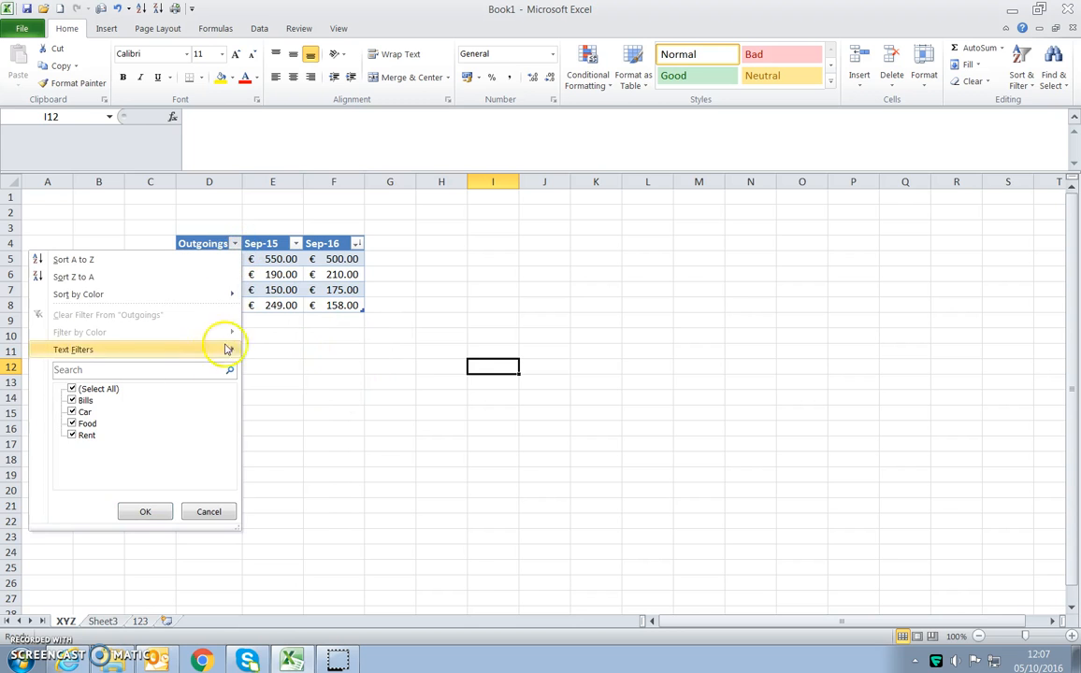
pyautogui.click(75, 277)
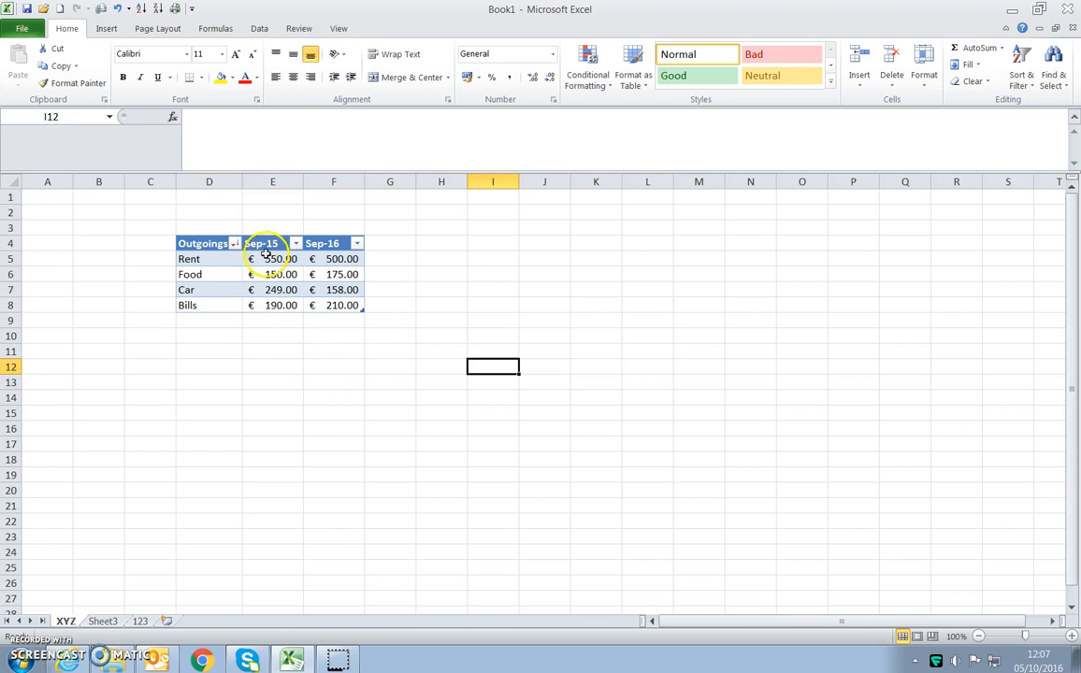
pyautogui.click(296, 243)
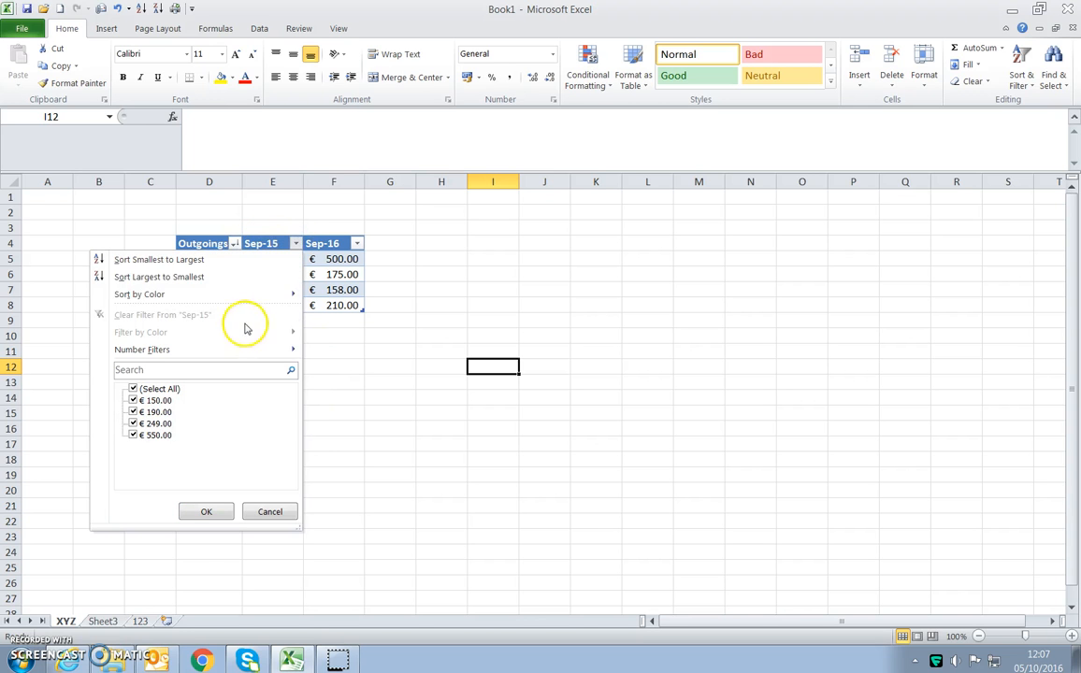
pyautogui.click(221, 261)
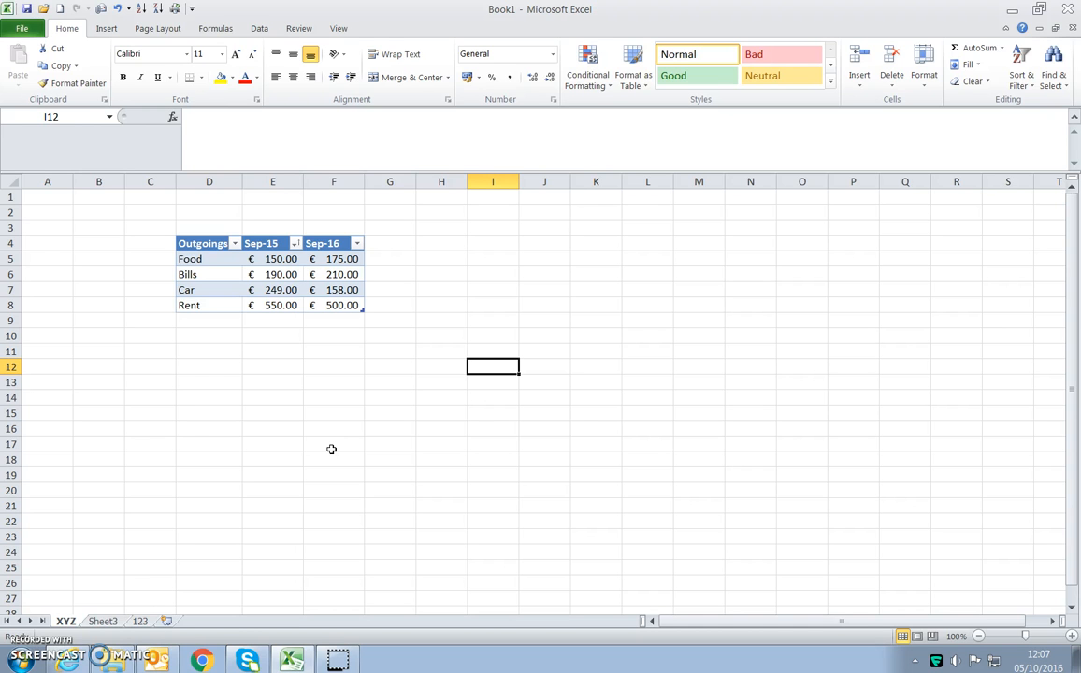
# - Total the Sep-15 amounts in cell E10 with AutoSum
pyautogui.click(286, 380)
pyautogui.click(284, 357)
pyautogui.click(283, 335)
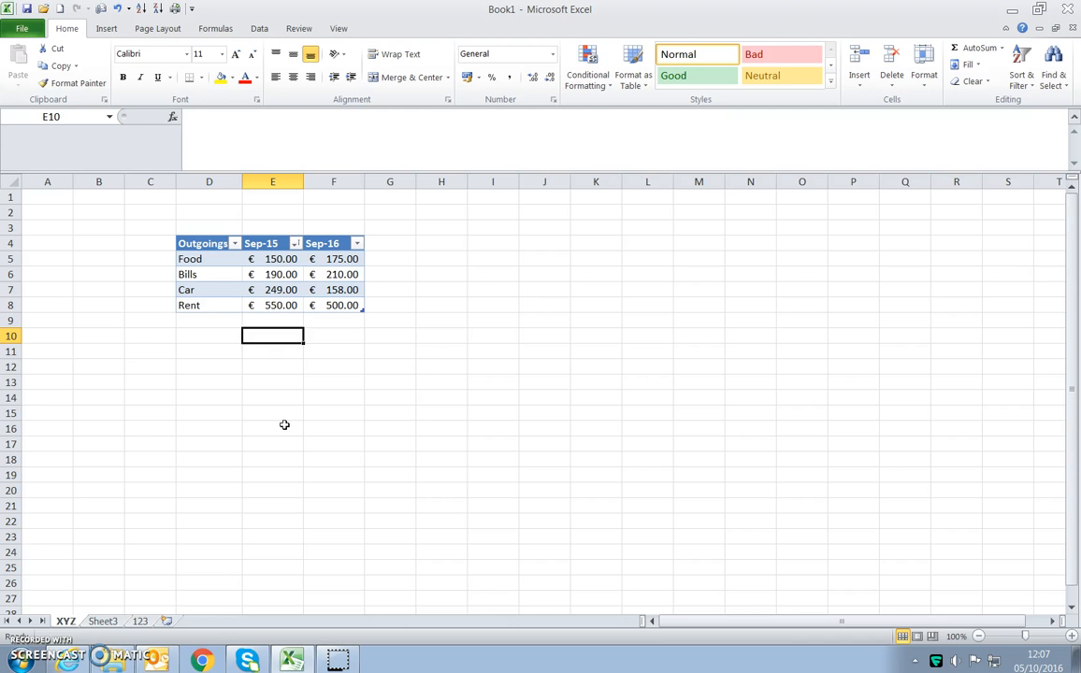
pyautogui.click(278, 366)
pyautogui.click(292, 340)
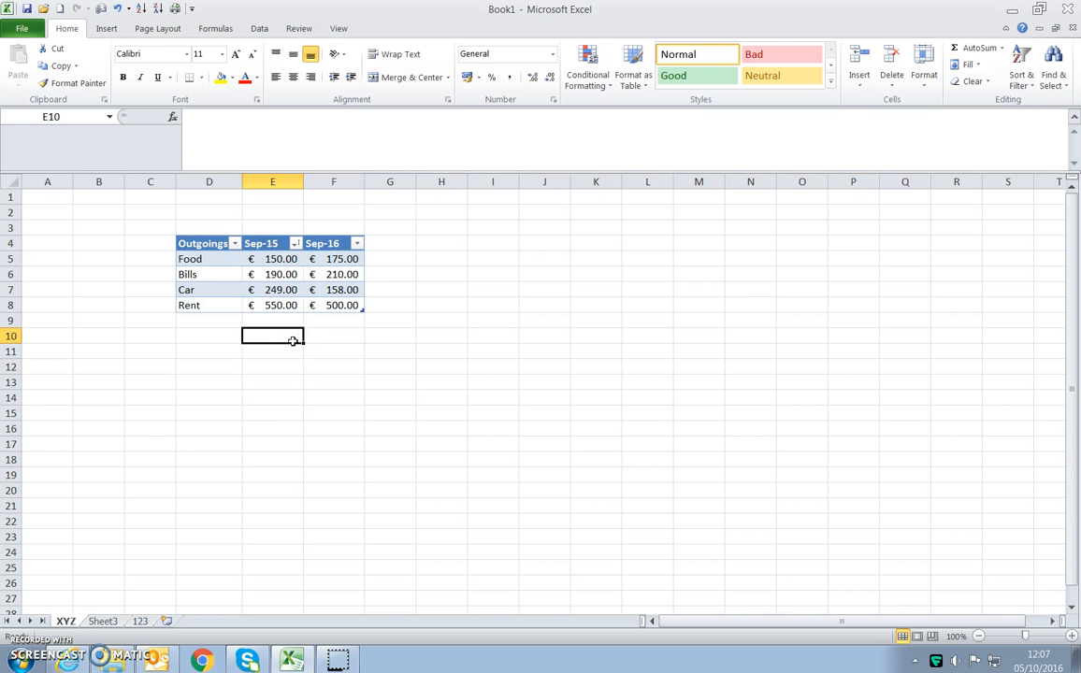
pyautogui.click(976, 47)
pyautogui.press('Return')
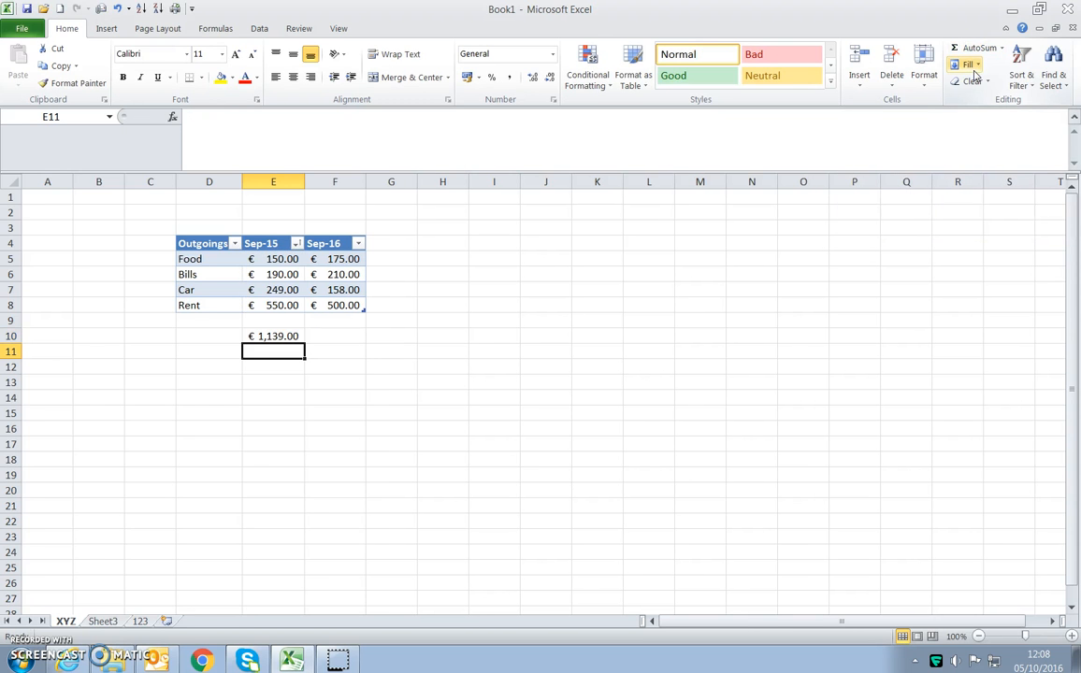
# - Total the Sep-16 amounts in cell F10 with AutoSum, and clear that cell again
pyautogui.click(334, 339)
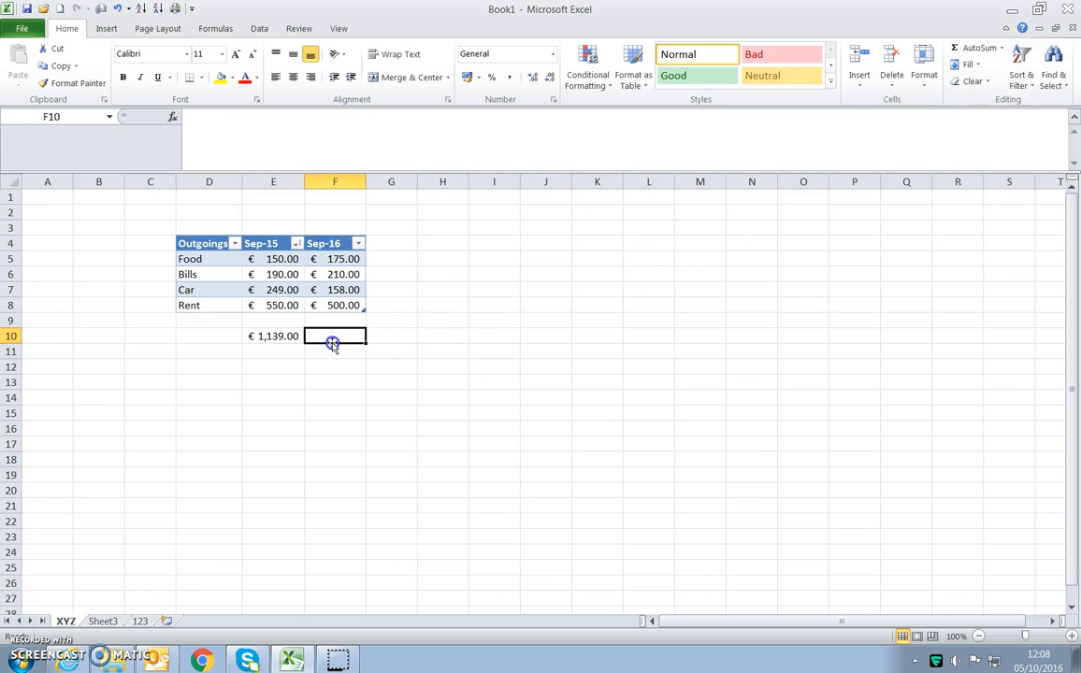
pyautogui.click(977, 47)
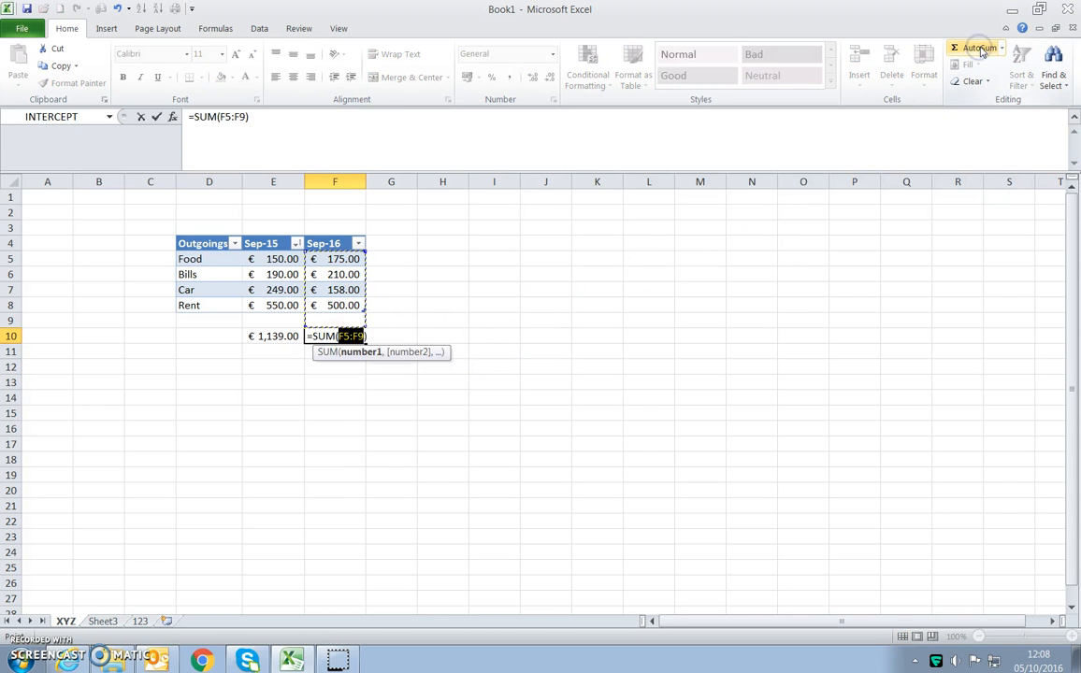
pyautogui.press('Return')
pyautogui.click(345, 335)
pyautogui.press('Delete')
# - Fill the Sep-15 total from E10 across to F10, and clear both cells
pyautogui.click(319, 393)
pyautogui.click(272, 337)
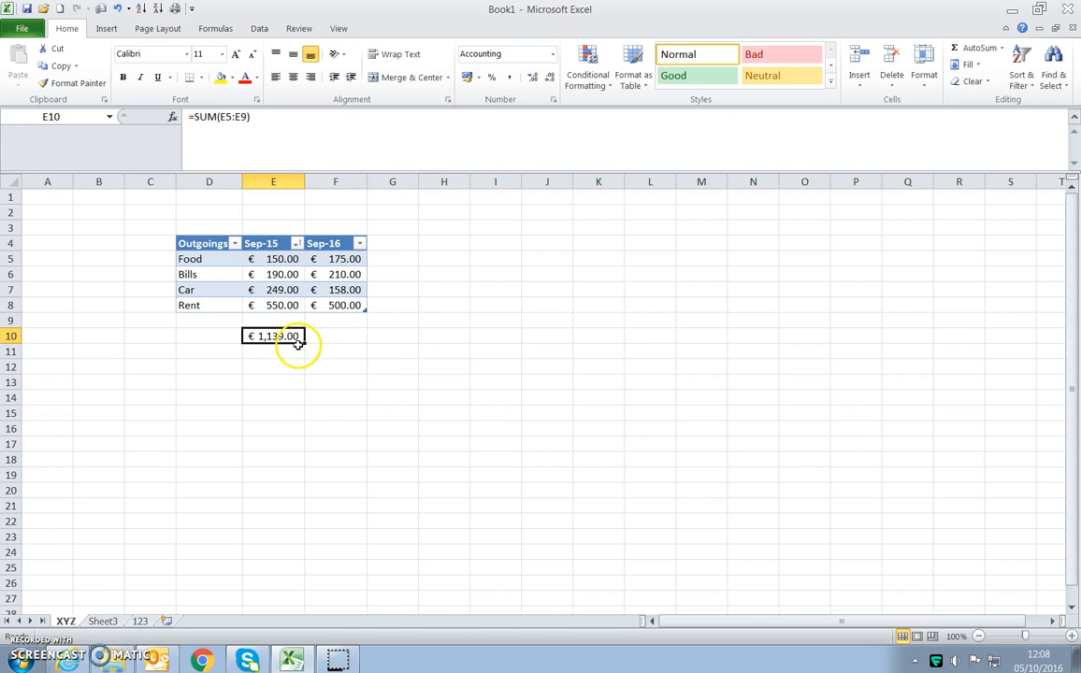
pyautogui.moveTo(305, 342); pyautogui.dragTo(336, 344)
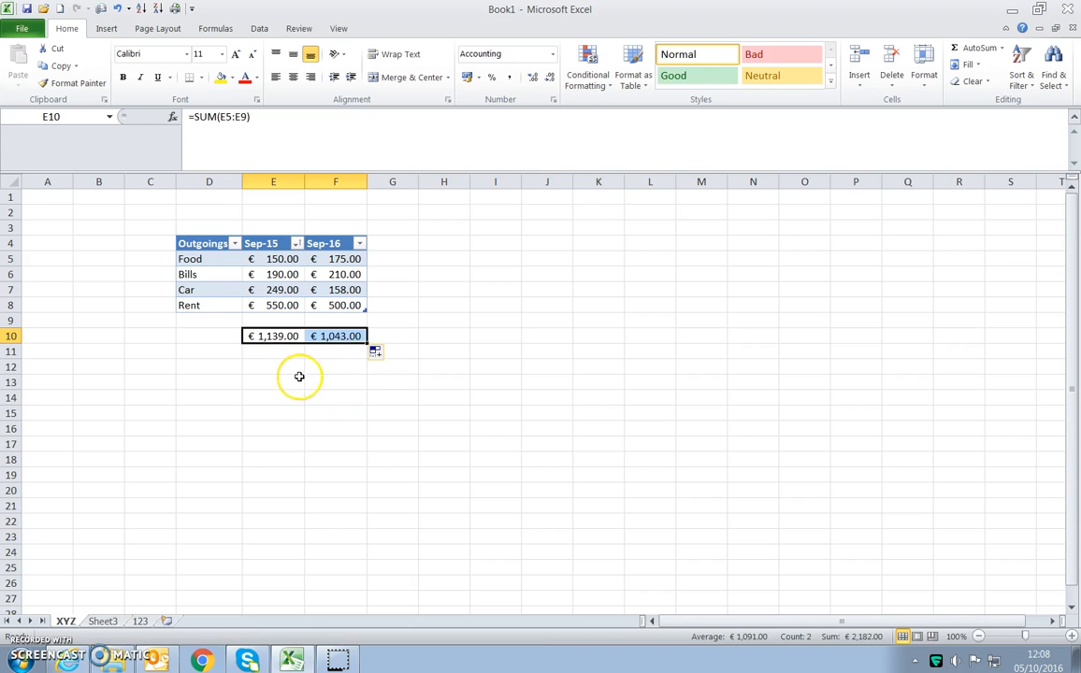
pyautogui.moveTo(290, 344); pyautogui.dragTo(284, 338)
pyautogui.press('Delete')
# - Write a SUM formula in cell E10 that adds the table's Sep-15 amounts
pyautogui.click(273, 349)
pyautogui.click(277, 337)
pyautogui.write('=')
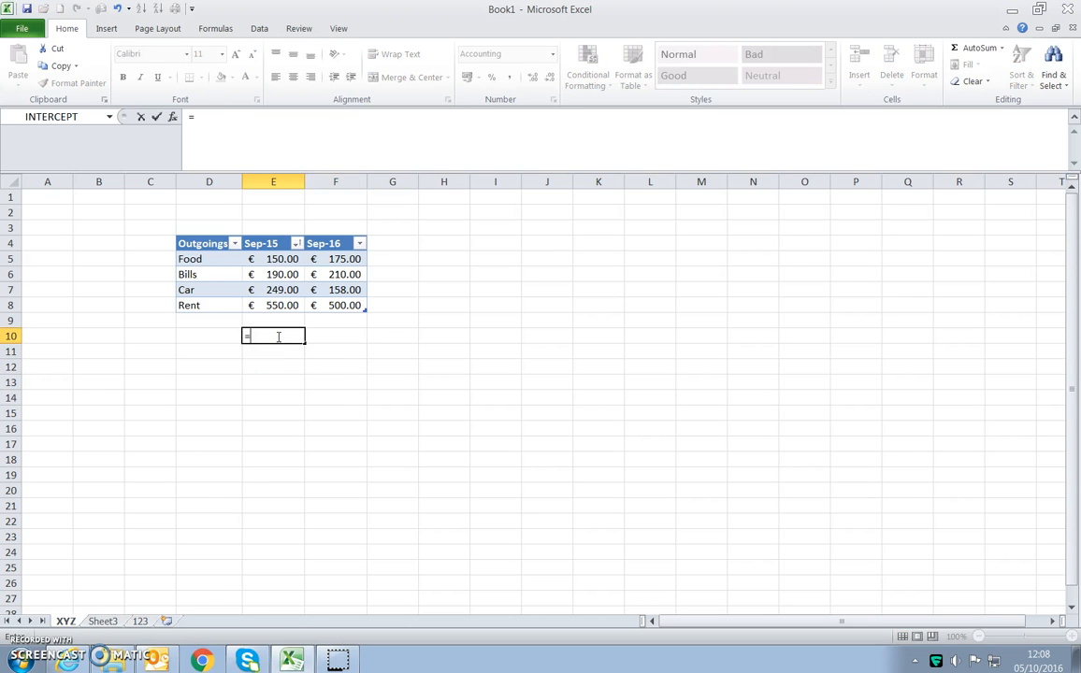
pyautogui.write('sum(')
pyautogui.moveTo(260, 254); pyautogui.dragTo(263, 306)
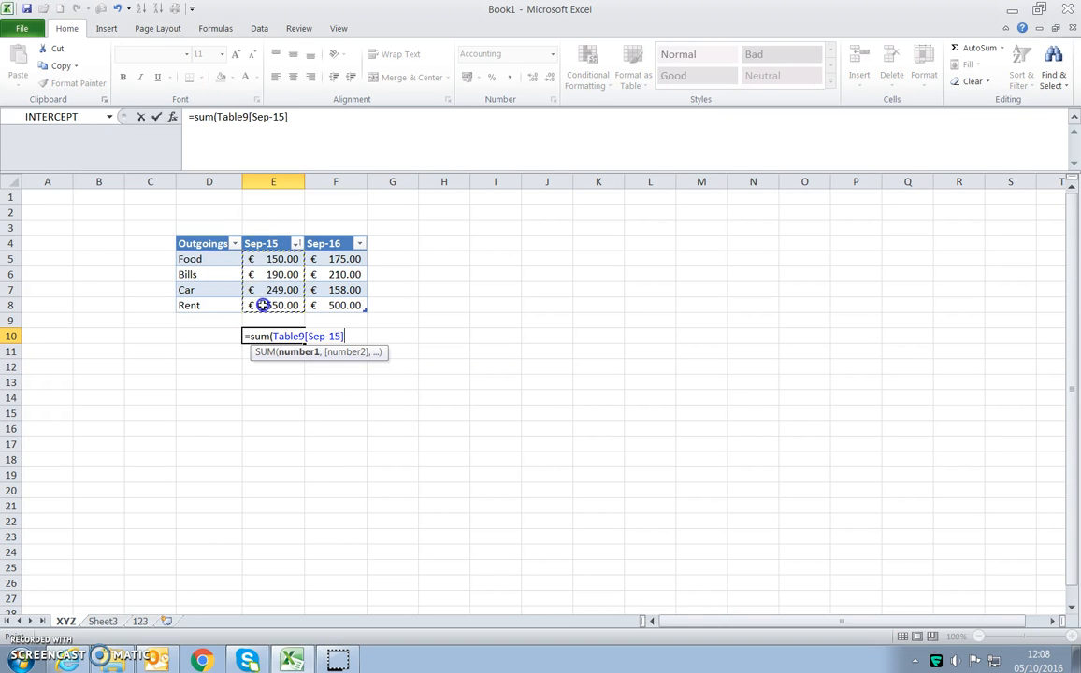
pyautogui.write(')')
pyautogui.press('Return')
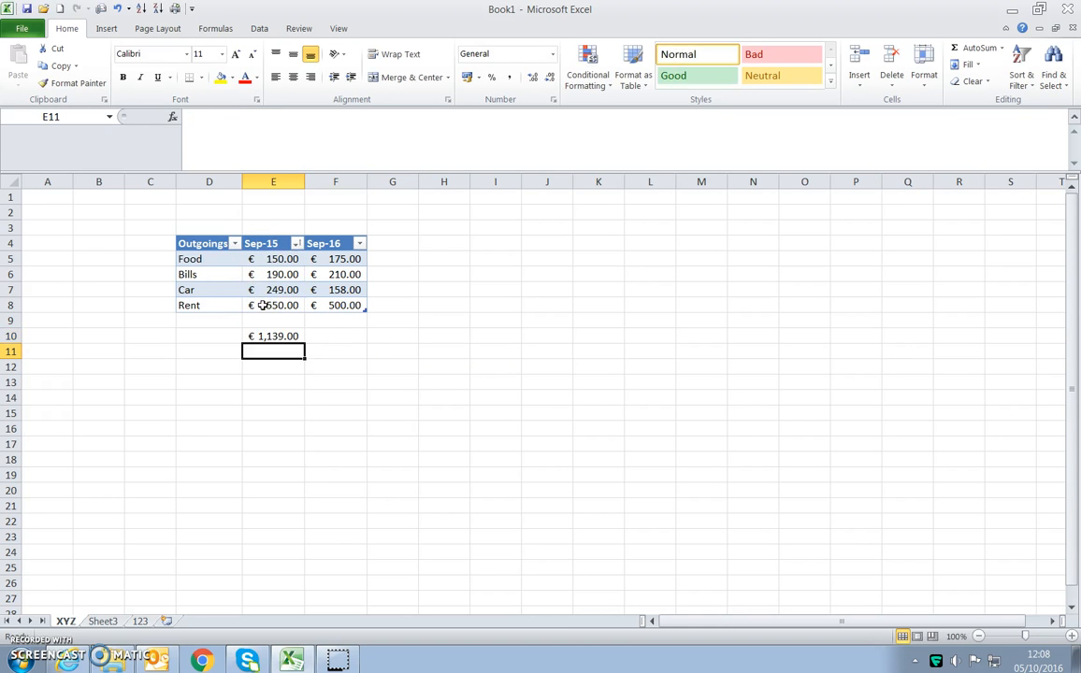
# - Write a SUM formula in cell F10 that adds the table's Sep-16 amounts
pyautogui.click(276, 337)
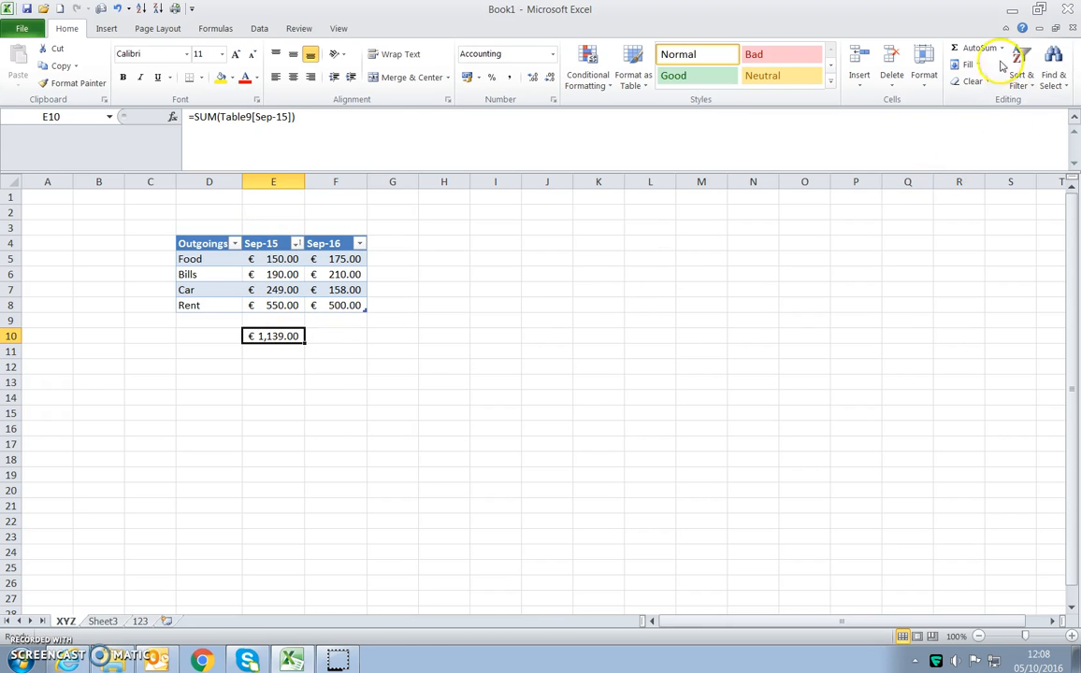
pyautogui.click(344, 335)
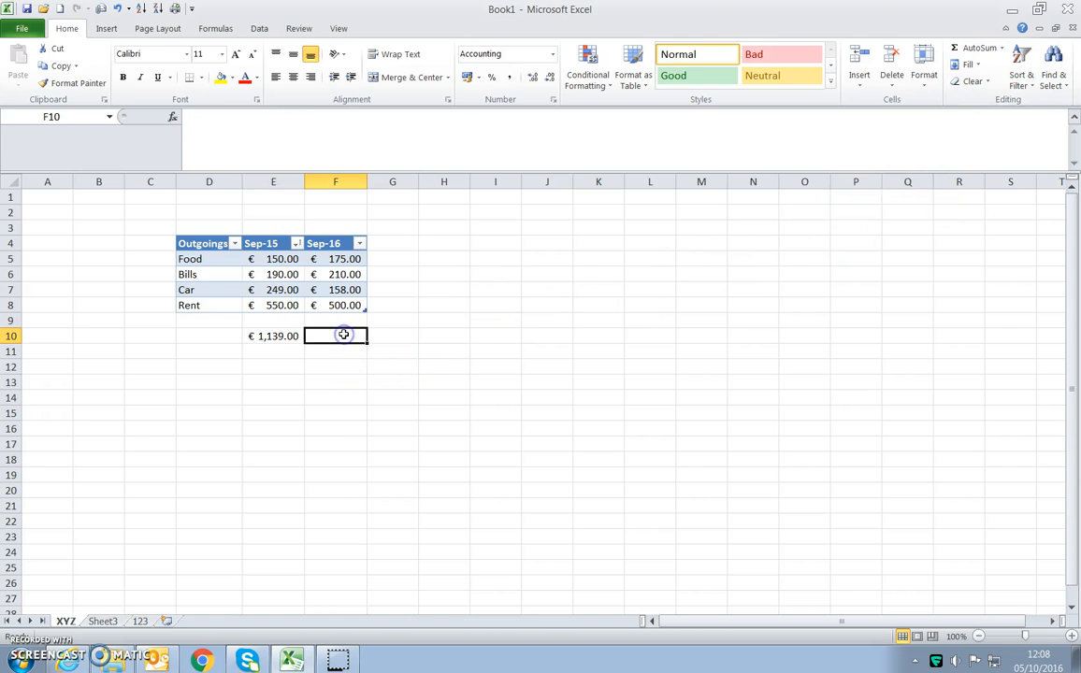
pyautogui.write('=sum(')
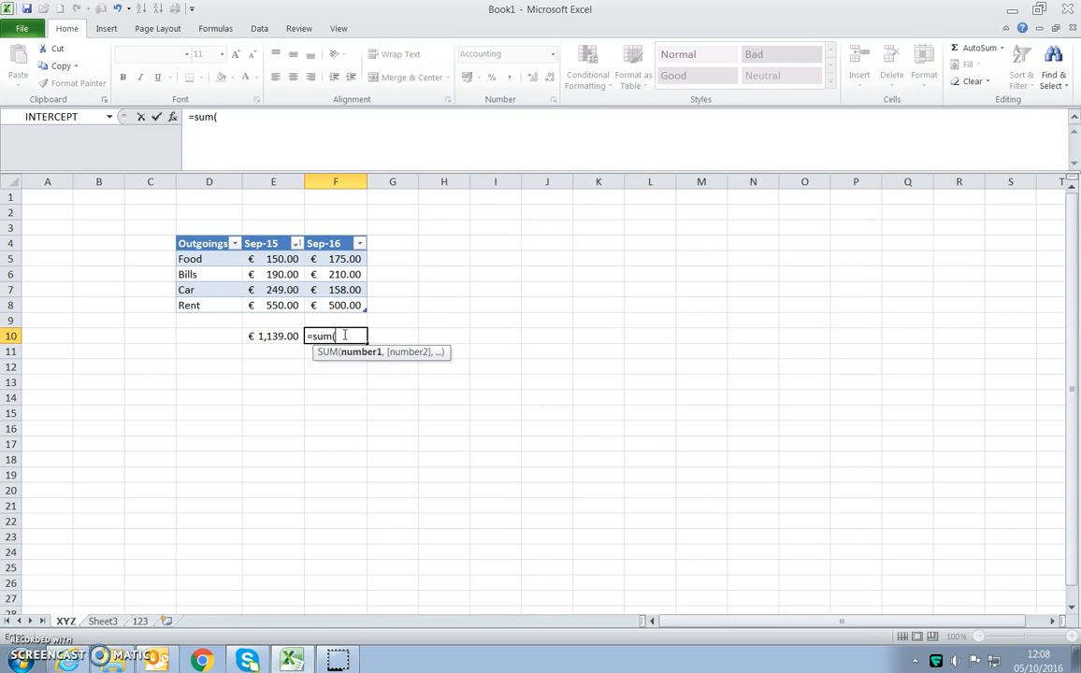
pyautogui.moveTo(342, 256); pyautogui.dragTo(339, 301)
pyautogui.press('Return')
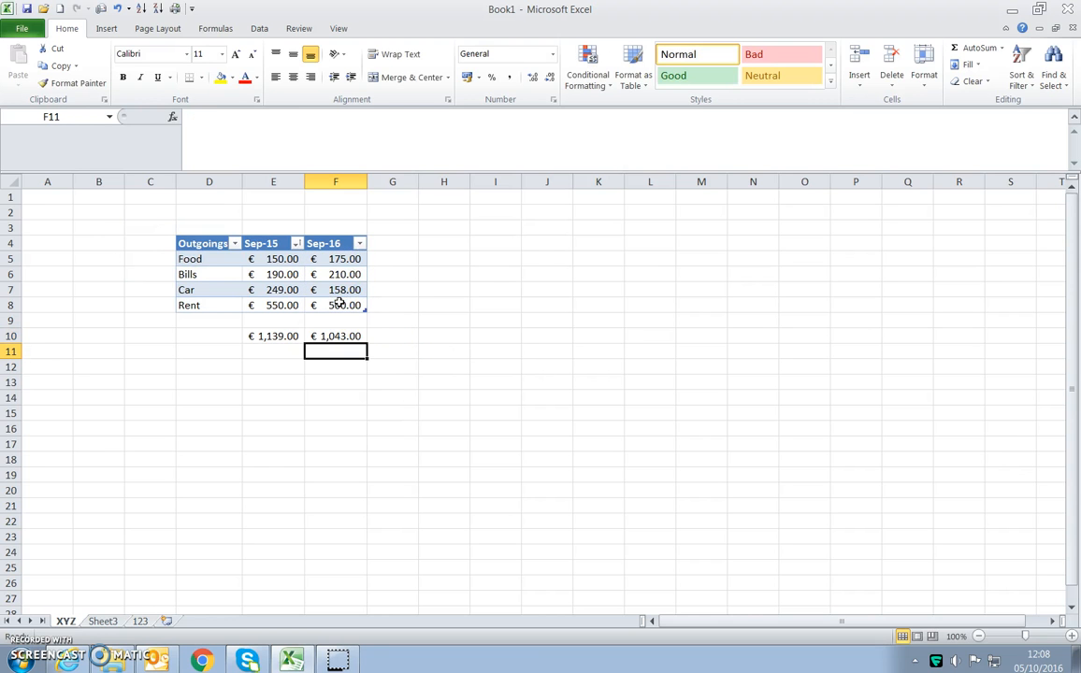
# - Clear the Sep-15 and Sep-16 totals from cells E10 and F10
pyautogui.click(266, 364)
pyautogui.click(271, 348)
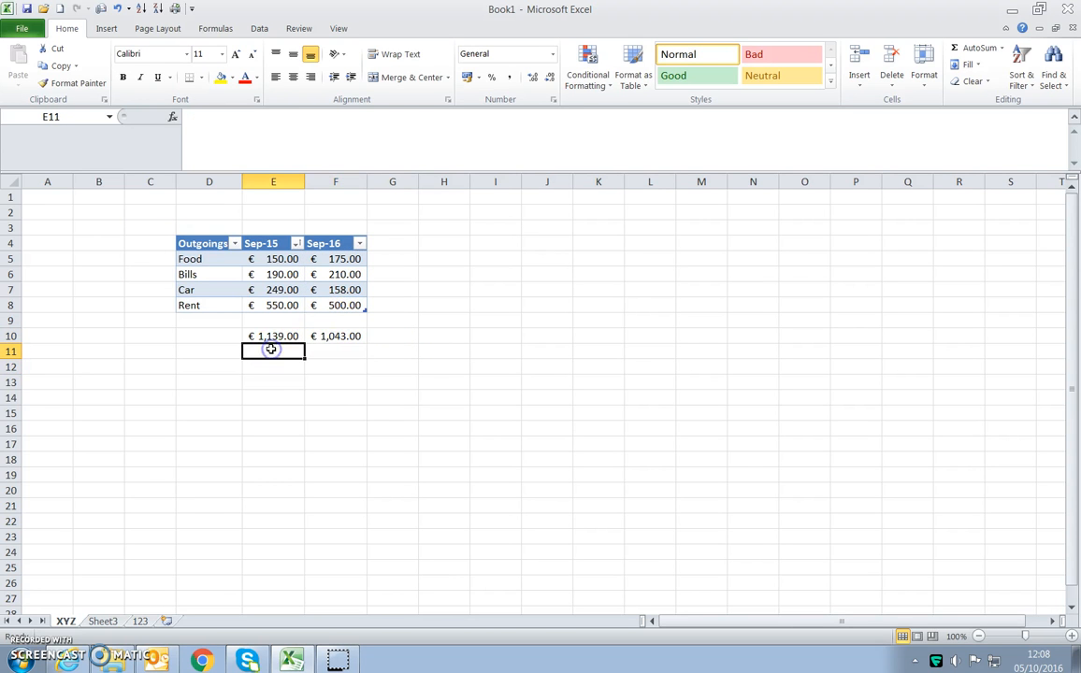
pyautogui.click(273, 380)
pyautogui.click(273, 321)
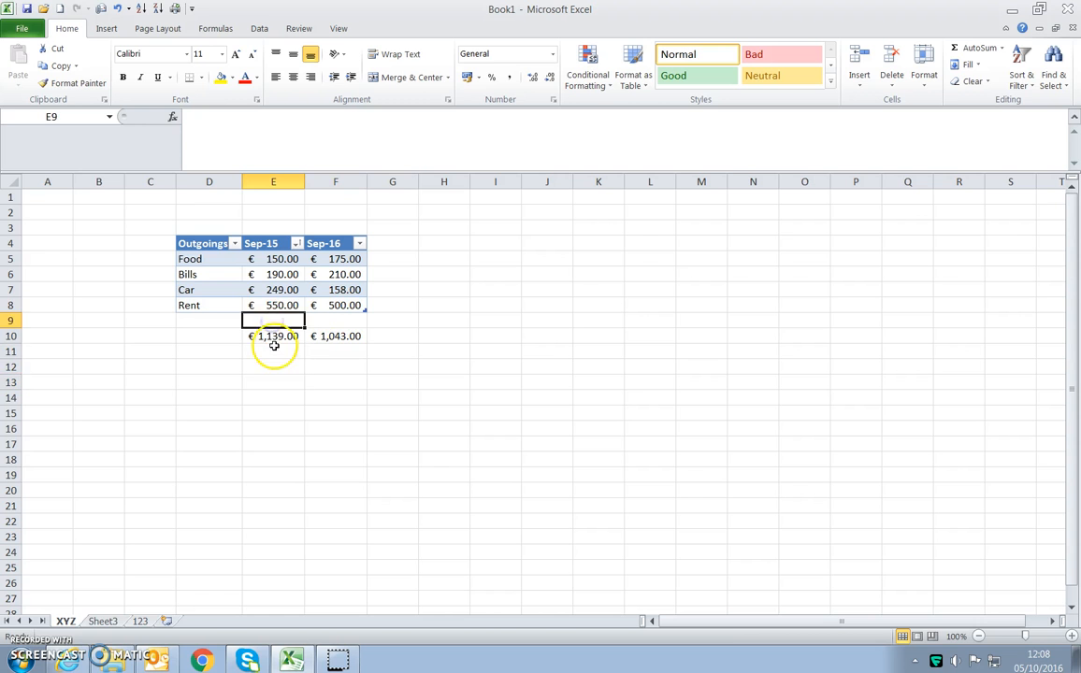
pyautogui.click(273, 336)
pyautogui.keyDown('shift'); pyautogui.click(329, 337); pyautogui.keyUp('shift')
pyautogui.press('Delete')
# - Total the Sep-15 amounts in E10 with AutoSum, and fill the formula across to F10
pyautogui.click(277, 337)
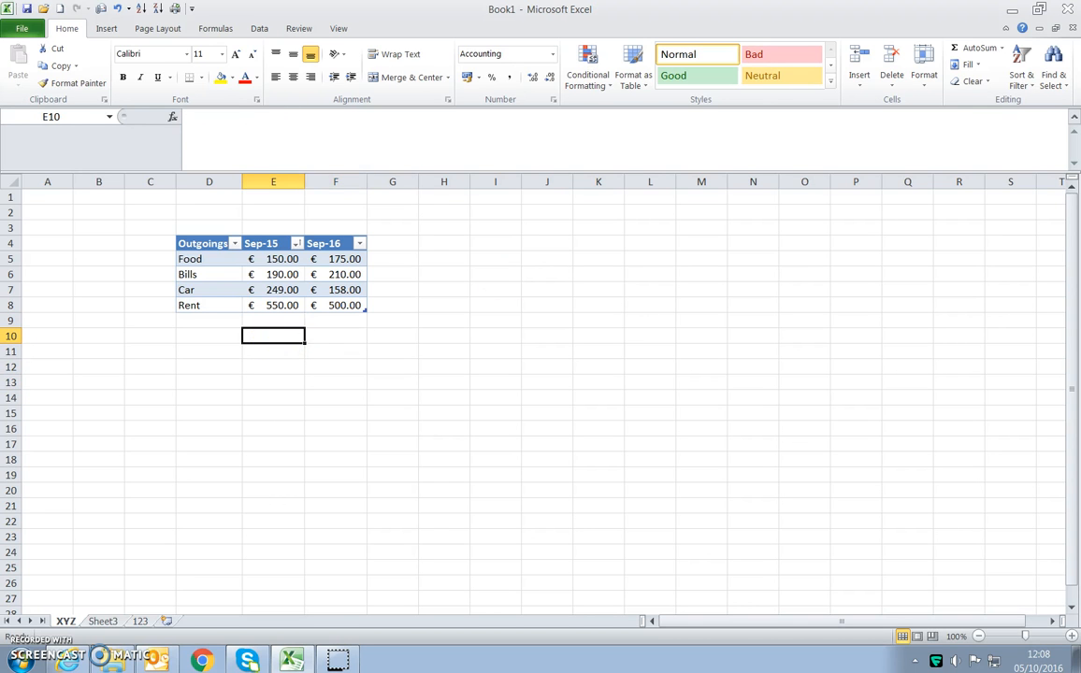
pyautogui.click(975, 47)
pyautogui.press('Return')
pyautogui.click(288, 338)
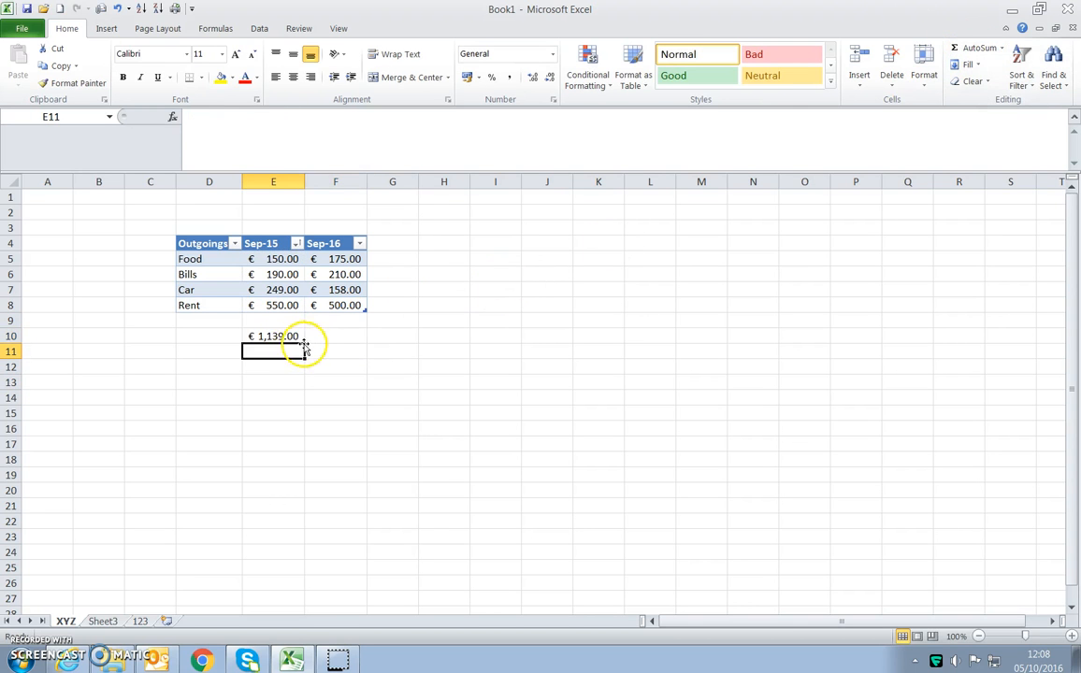
pyautogui.moveTo(308, 342); pyautogui.dragTo(360, 348)
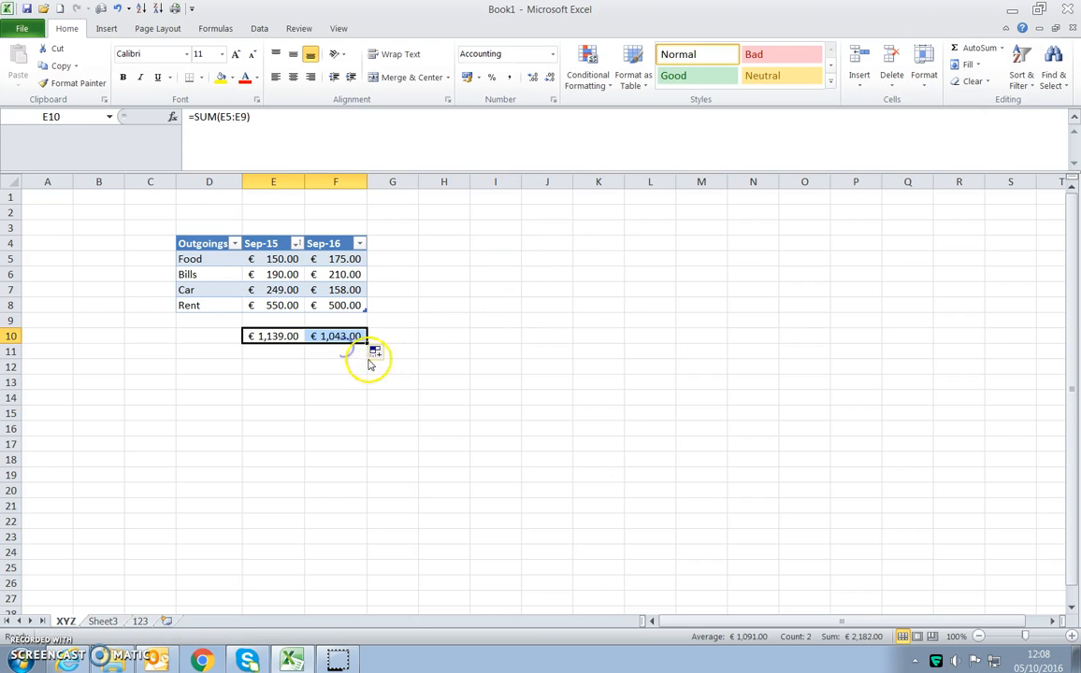
pyautogui.click(440, 337)
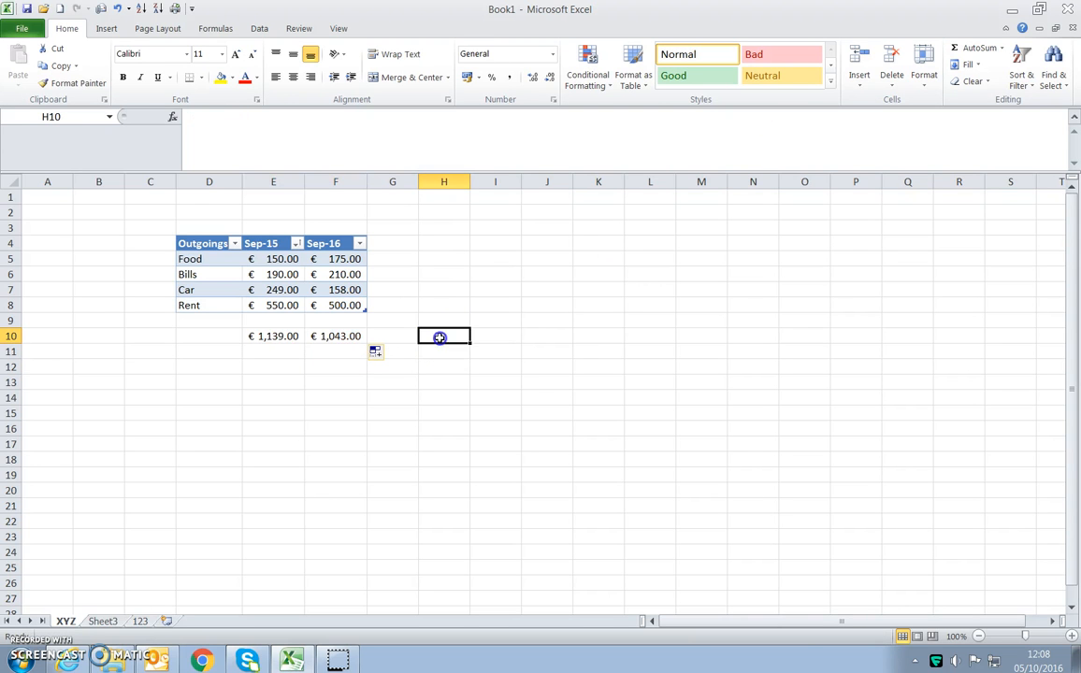
# - Write an AVERAGE formula in cell E12 for the table's Sep-15 amounts
pyautogui.click(265, 365)
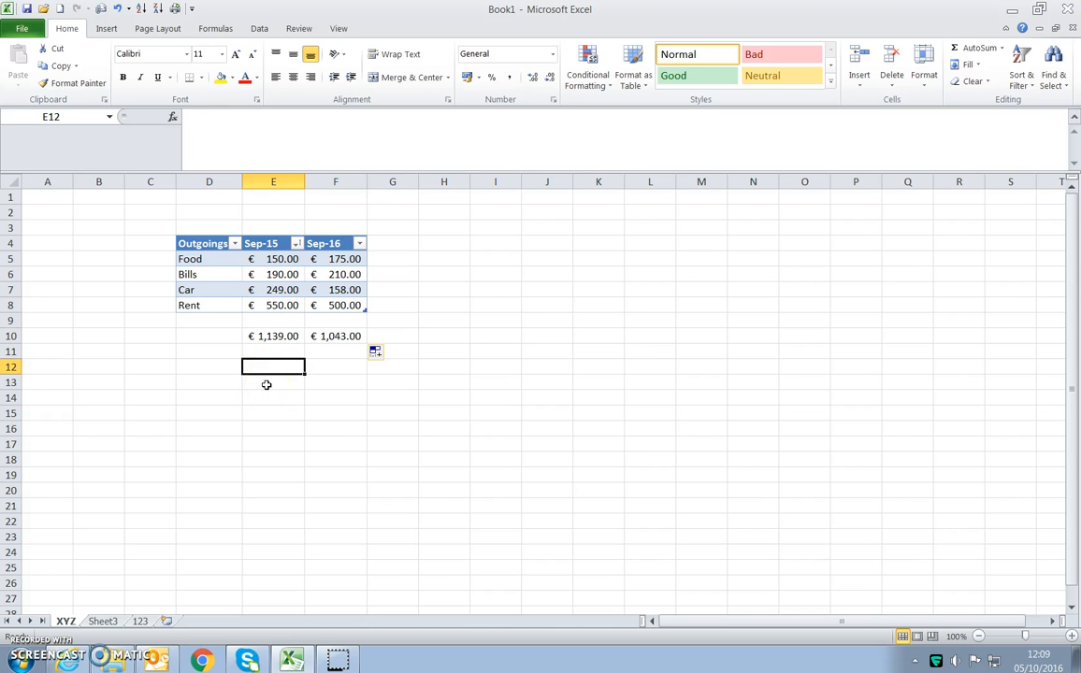
pyautogui.write('=average')
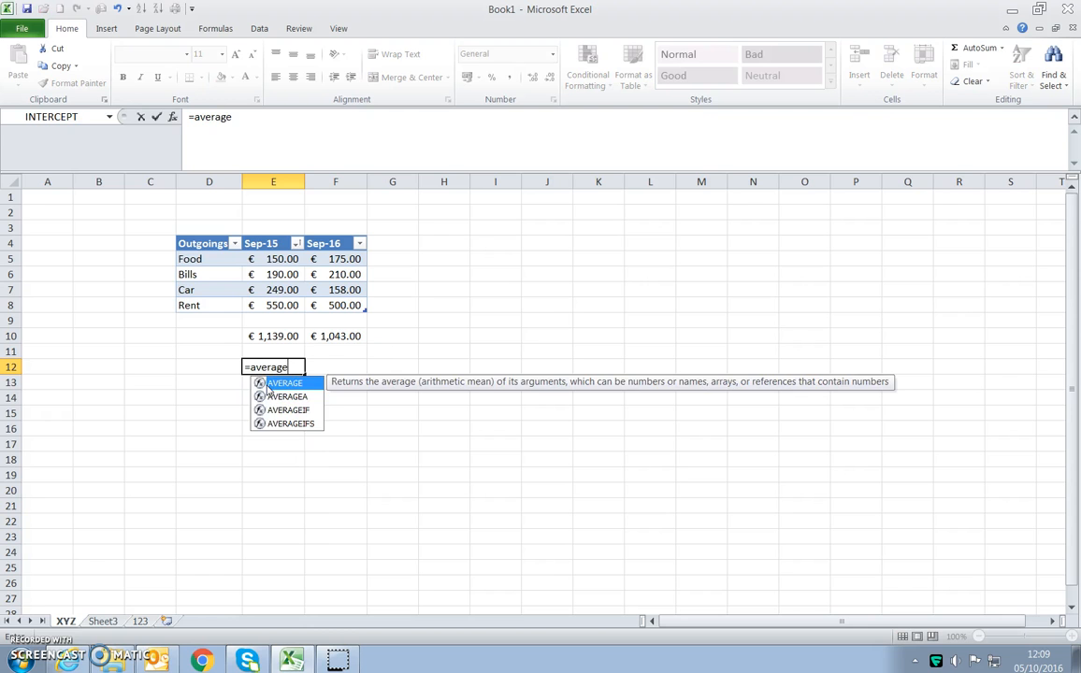
pyautogui.write('(')
pyautogui.moveTo(273, 263); pyautogui.dragTo(270, 305)
pyautogui.press('Return')
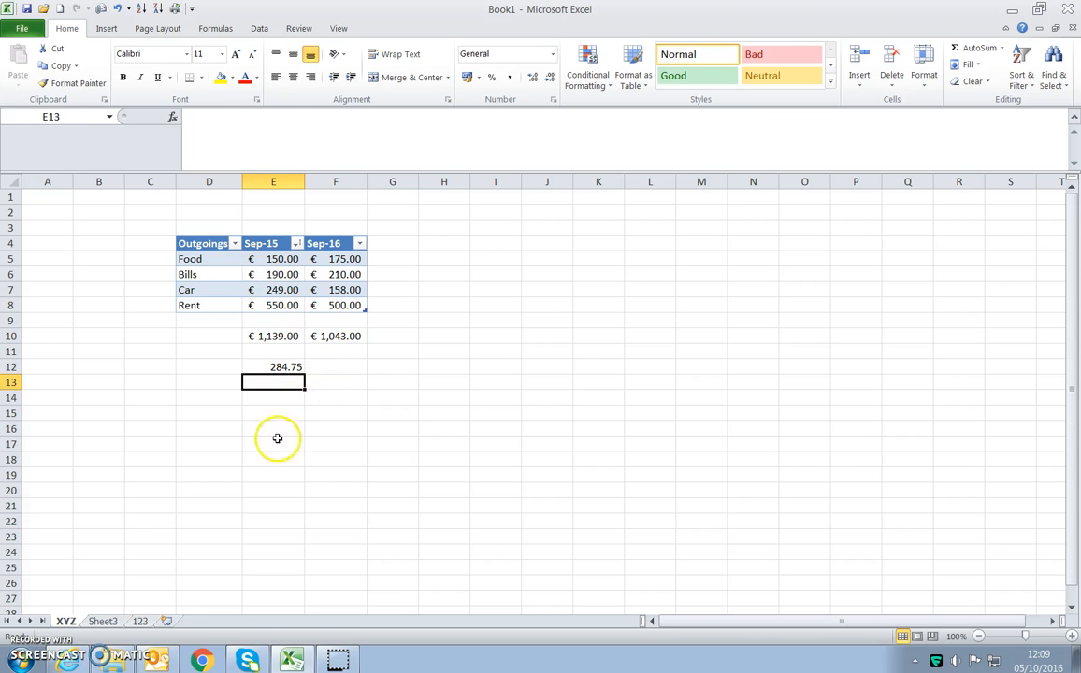
# - Fill the average formula from E12 across to F12, and clear F12 again
pyautogui.click(324, 368)
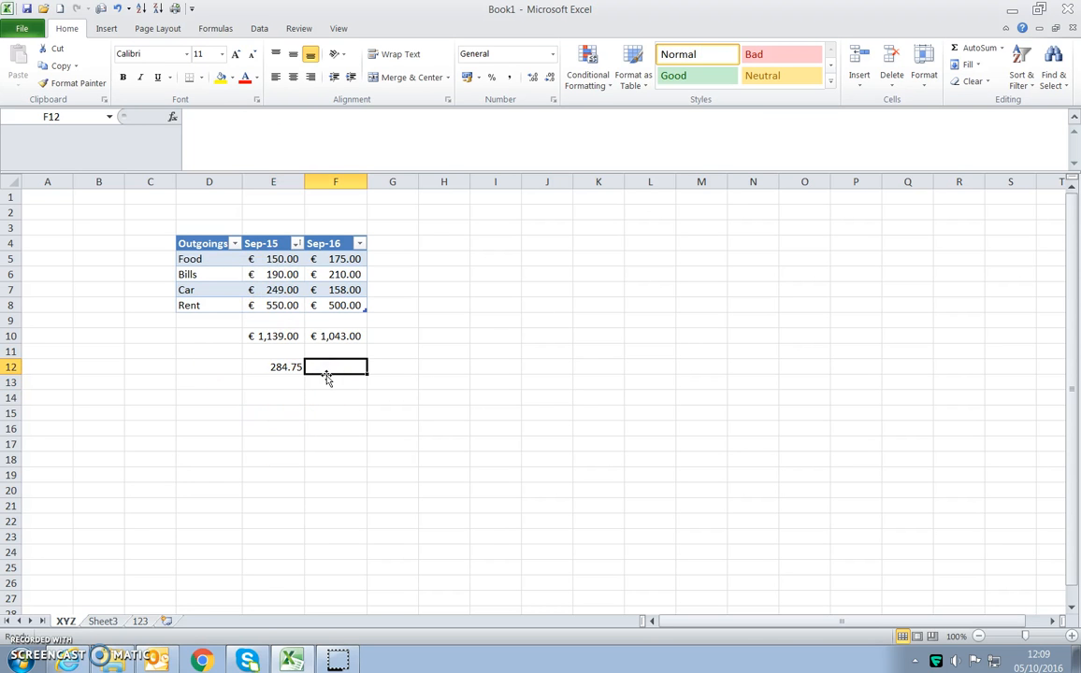
pyautogui.click(282, 366)
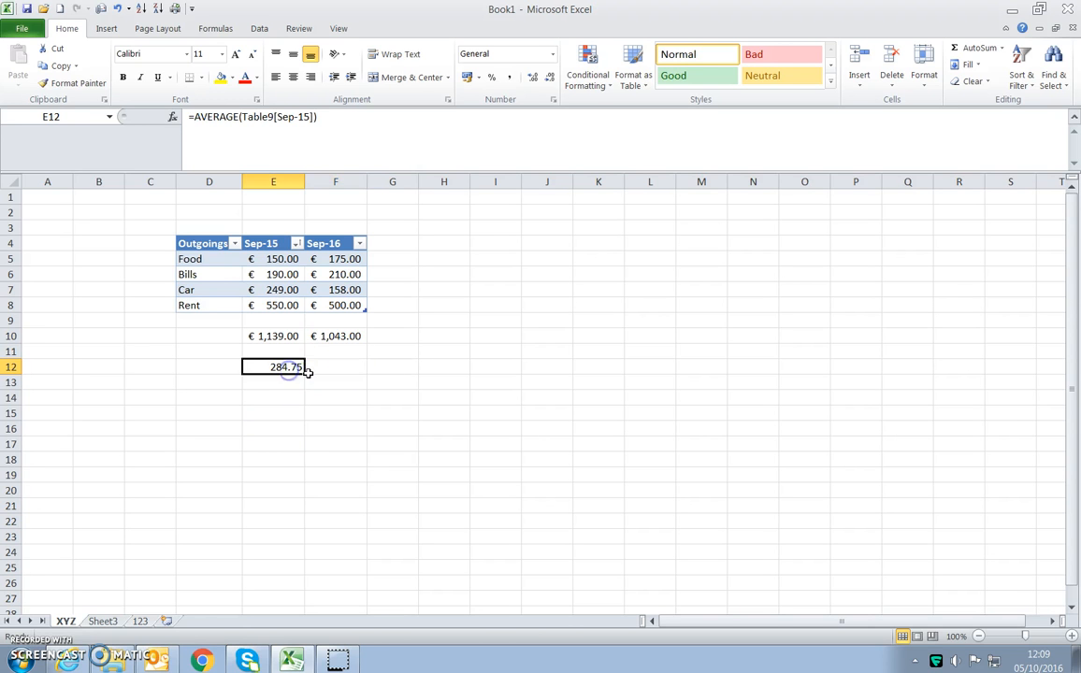
pyautogui.moveTo(340, 375); pyautogui.dragTo(341, 387)
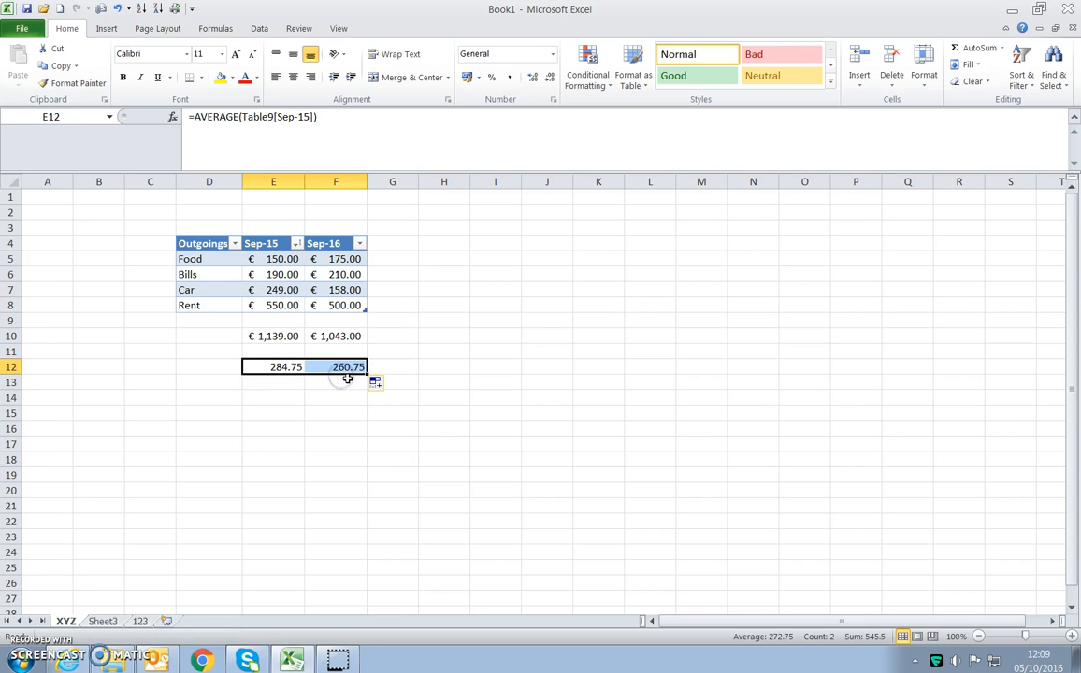
pyautogui.click(338, 393)
pyautogui.click(339, 367)
pyautogui.press('Delete')
# - Write an AVERAGE formula in cell F12 for the table's Sep-16 amounts
pyautogui.click(329, 367)
pyautogui.write('=a')
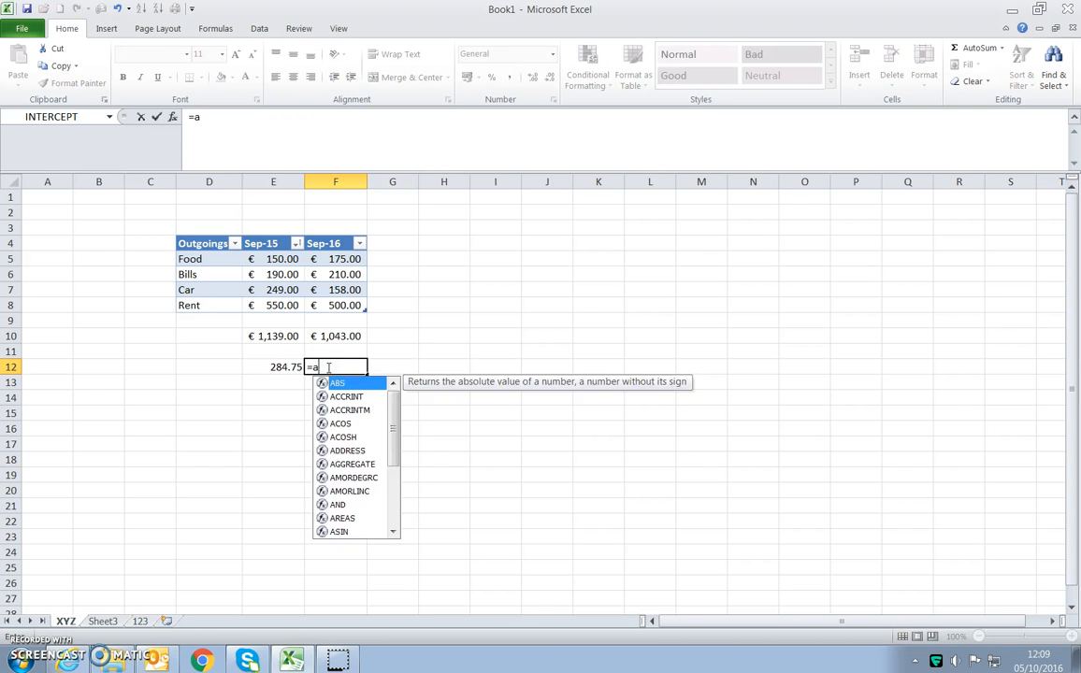
pyautogui.write('verage(')
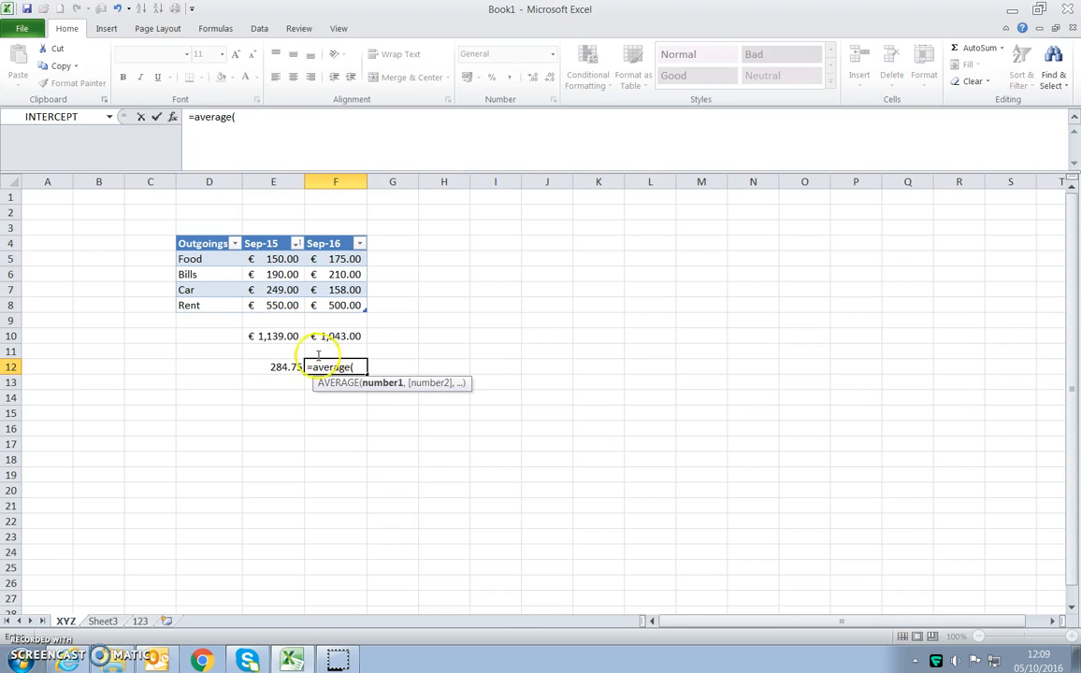
pyautogui.moveTo(337, 259); pyautogui.dragTo(340, 305)
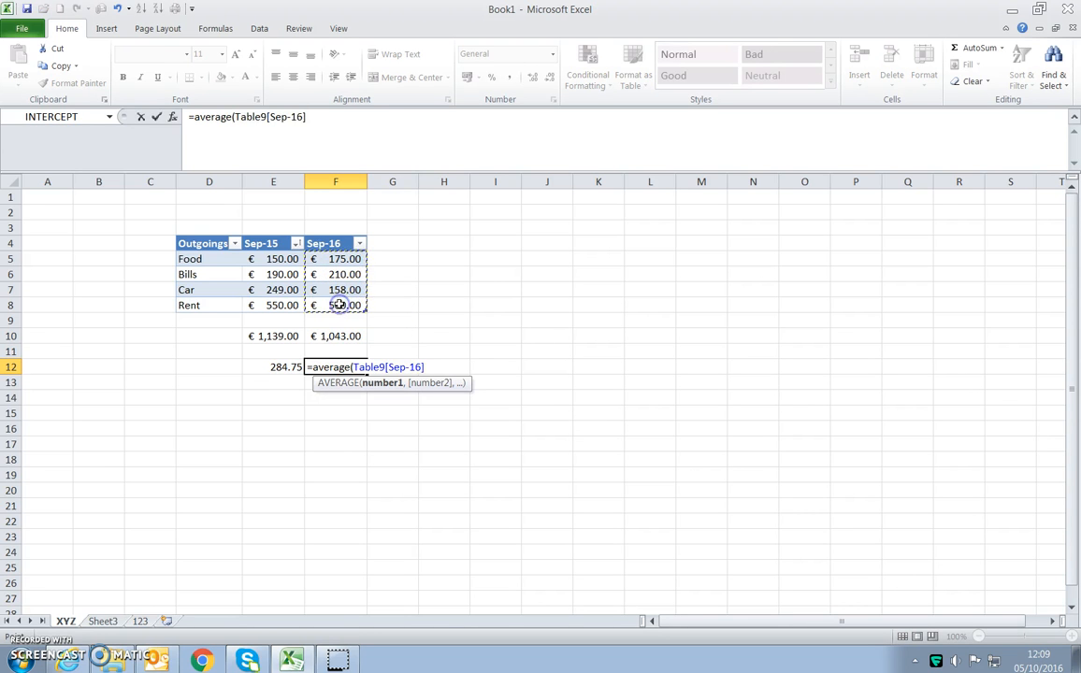
pyautogui.press('Return')
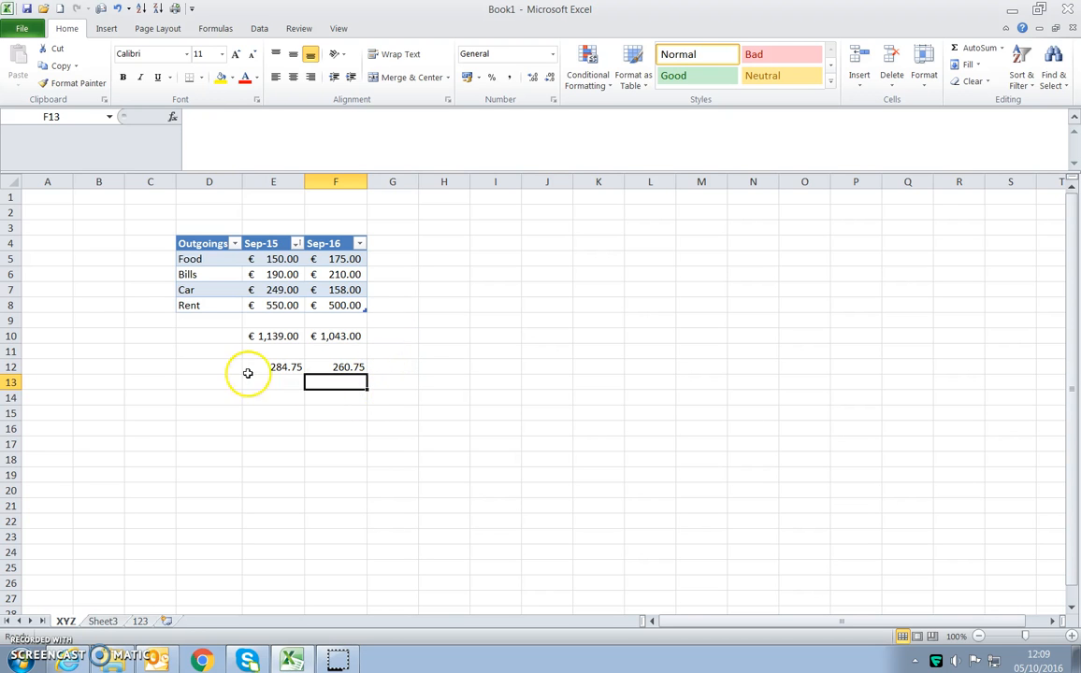
# - Total the Food row's two monthly amounts in cell H5 with AutoSum
pyautogui.click(276, 366)
pyautogui.click(331, 367)
pyautogui.click(441, 255)
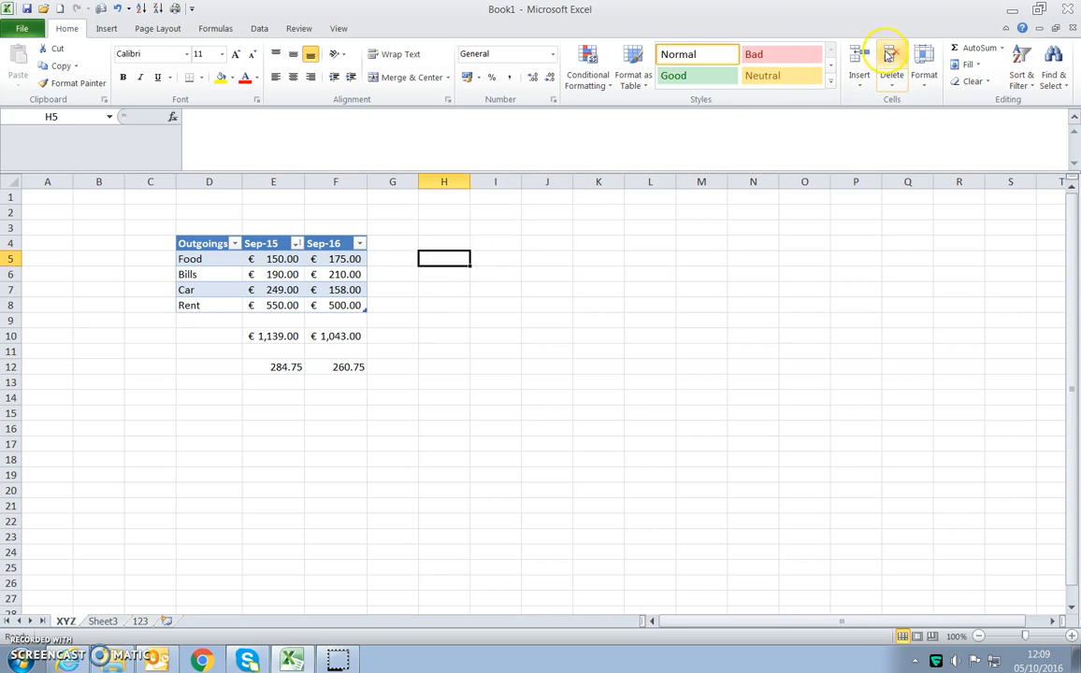
pyautogui.click(979, 48)
pyautogui.press('Return')
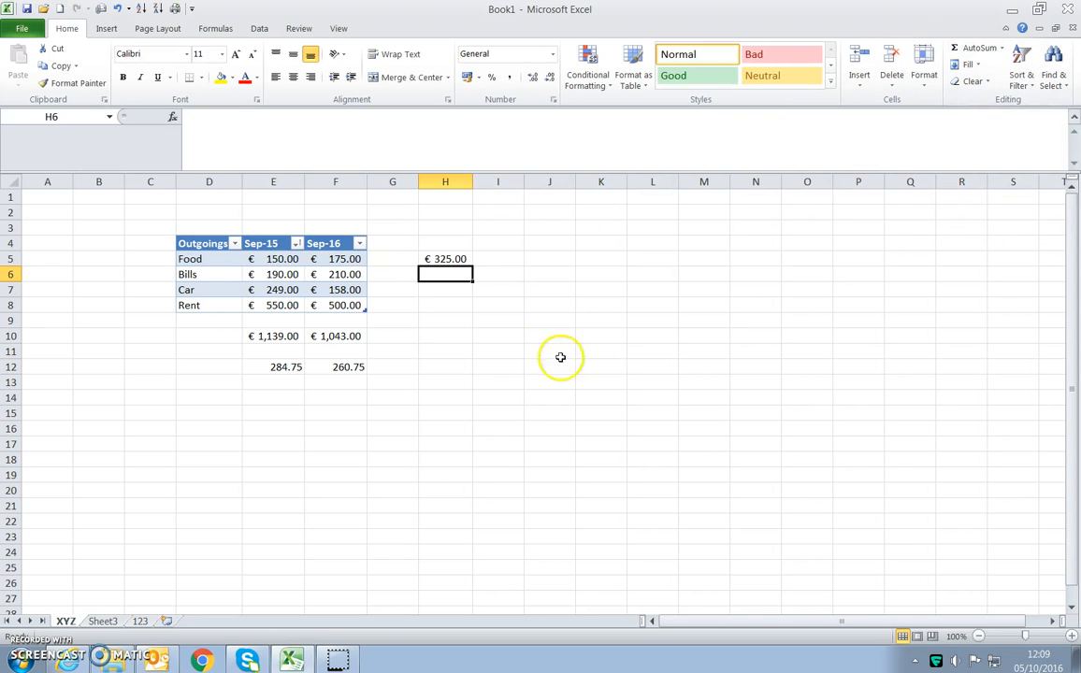
# - Fill the Food row's total formula from H5 down to H8 for the Bills, Car and Rent rows
pyautogui.click(448, 260)
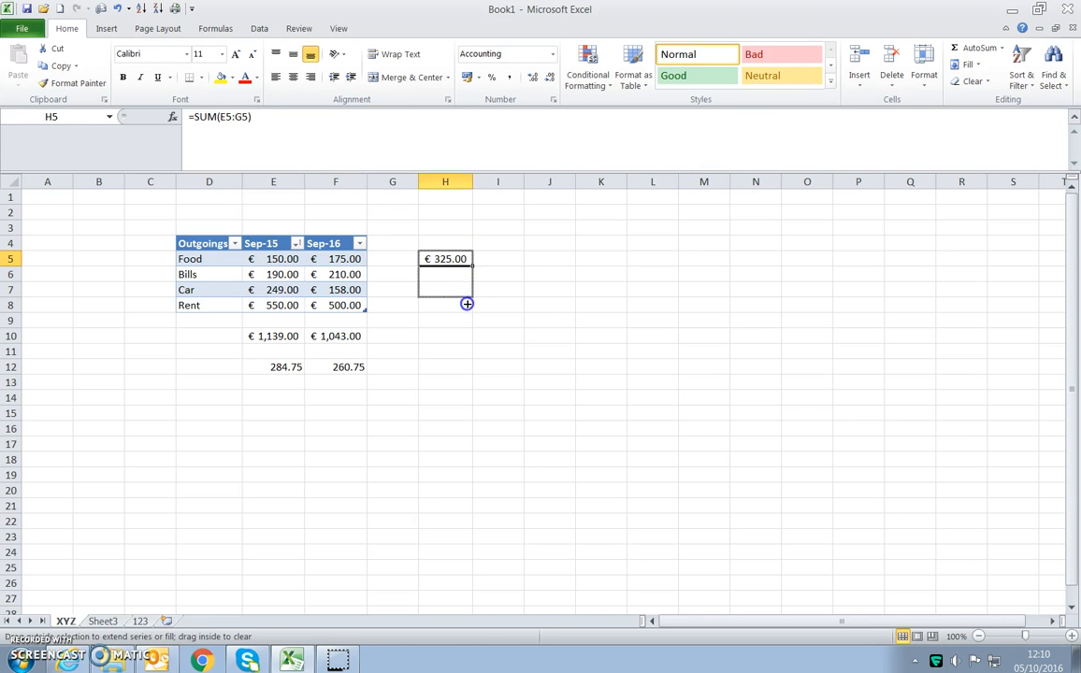
pyautogui.moveTo(463, 279); pyautogui.dragTo(470, 264)
pyautogui.click(464, 263)
pyautogui.click(469, 272)
pyautogui.click(464, 259)
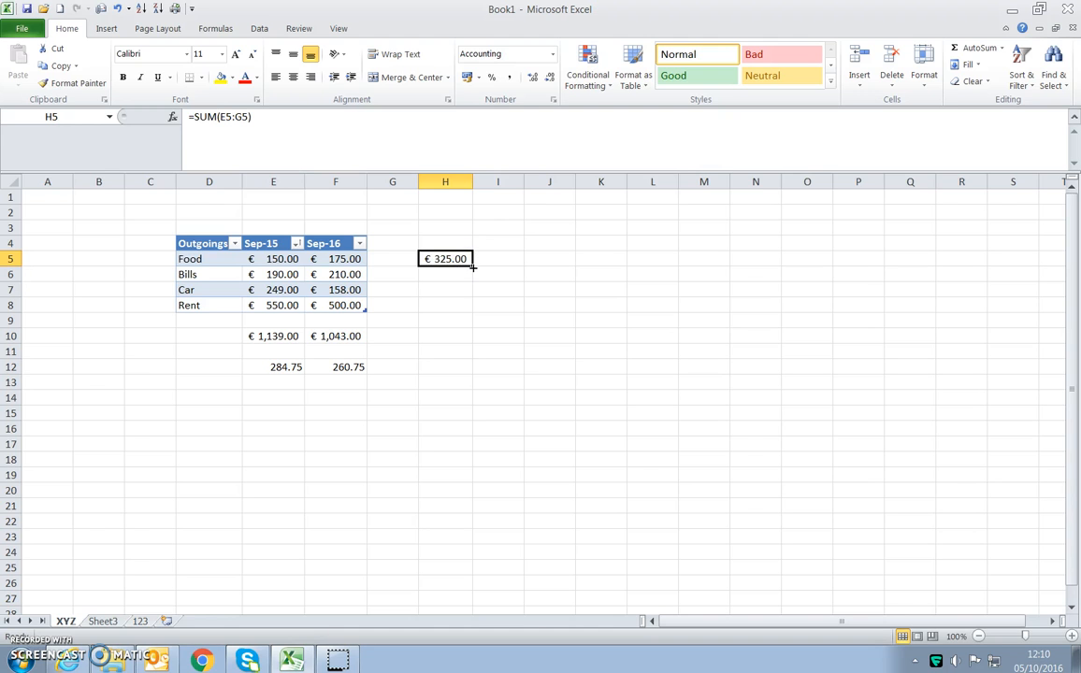
pyautogui.moveTo(473, 266); pyautogui.dragTo(473, 267)
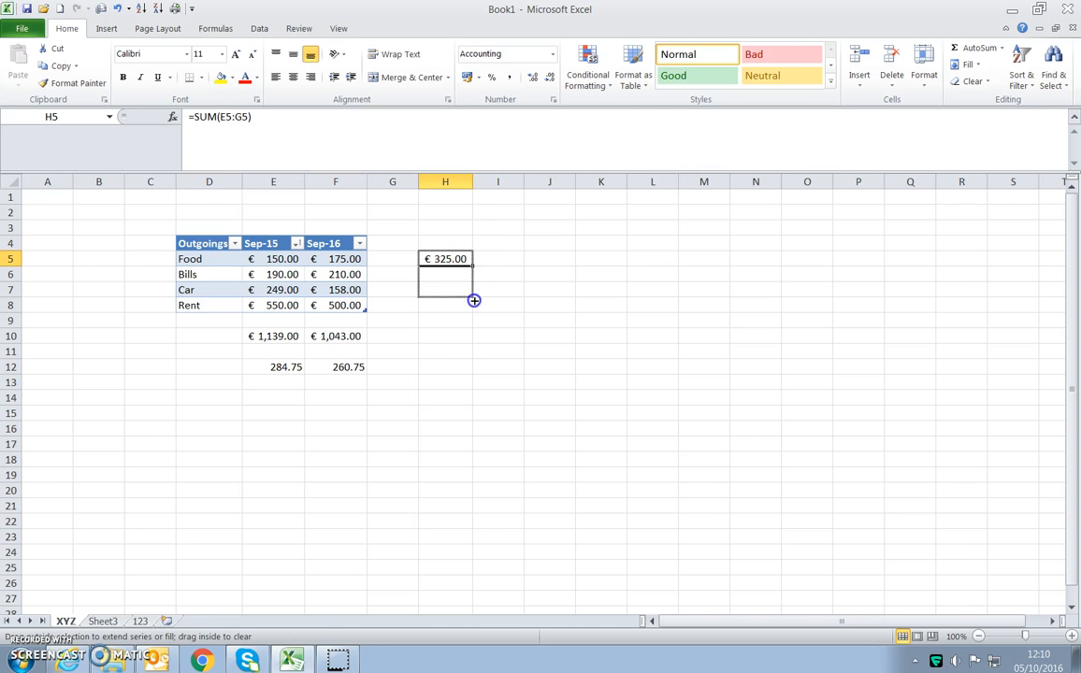
pyautogui.moveTo(470, 312); pyautogui.dragTo(471, 314)
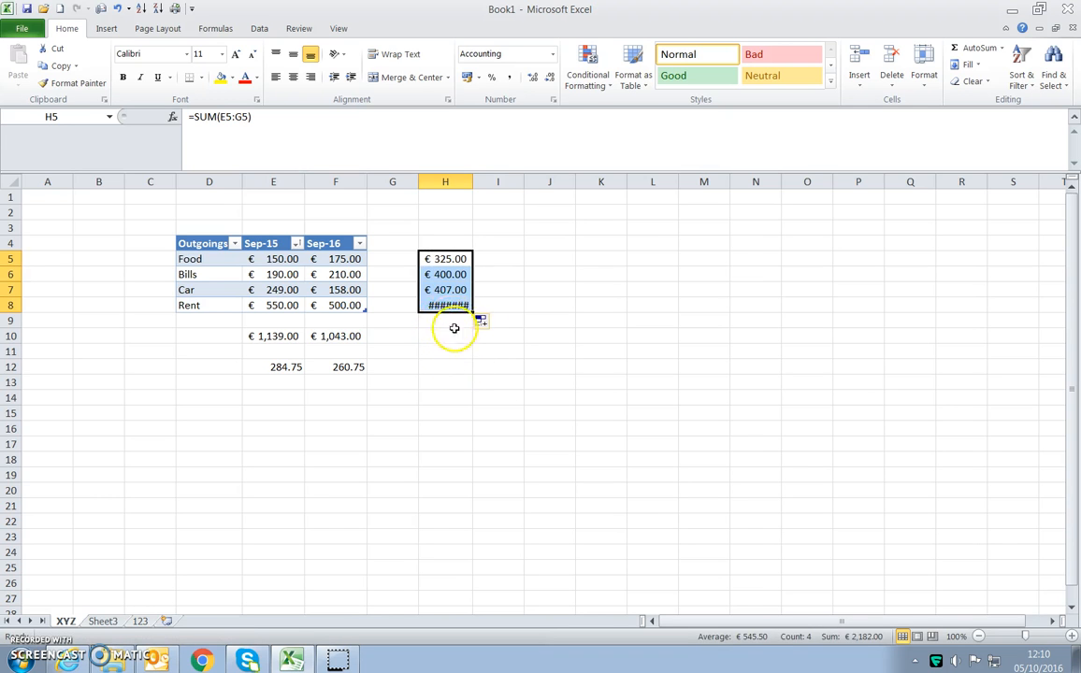
# - Examine how the Rent row's total is displayed in cell H8
pyautogui.click(454, 333)
pyautogui.click(450, 306)
pyautogui.click(450, 334)
pyautogui.click(449, 307)
pyautogui.click(451, 334)
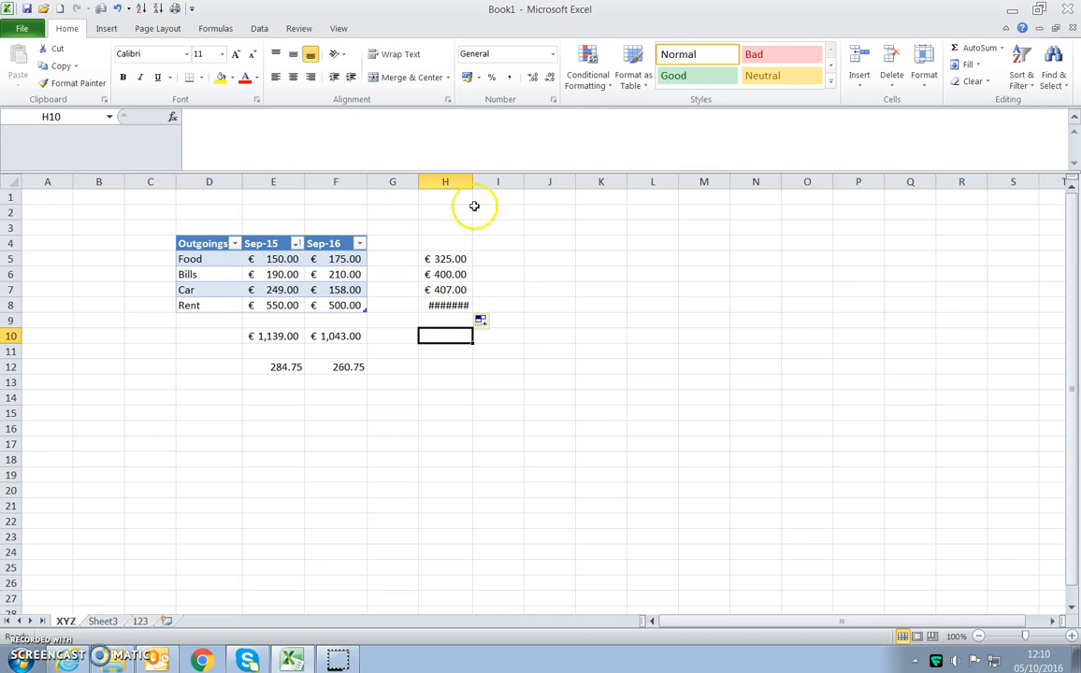
pyautogui.click(450, 306)
pyautogui.click(454, 319)
pyautogui.click(448, 306)
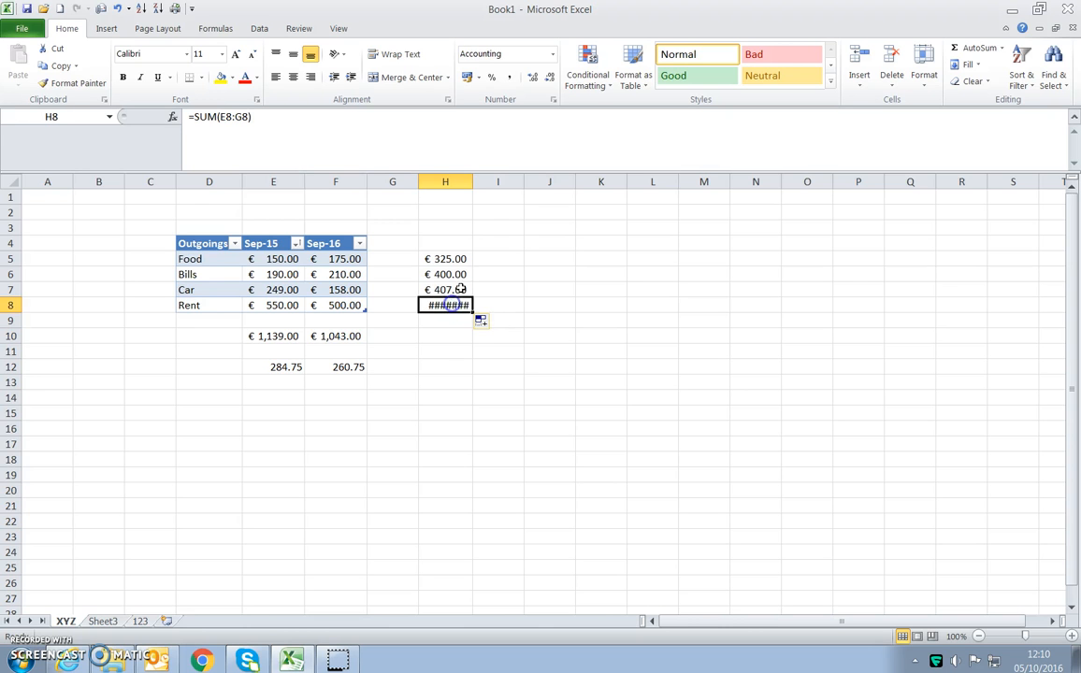
# - Autofit the width of column H to the row totals
pyautogui.click(445, 338)
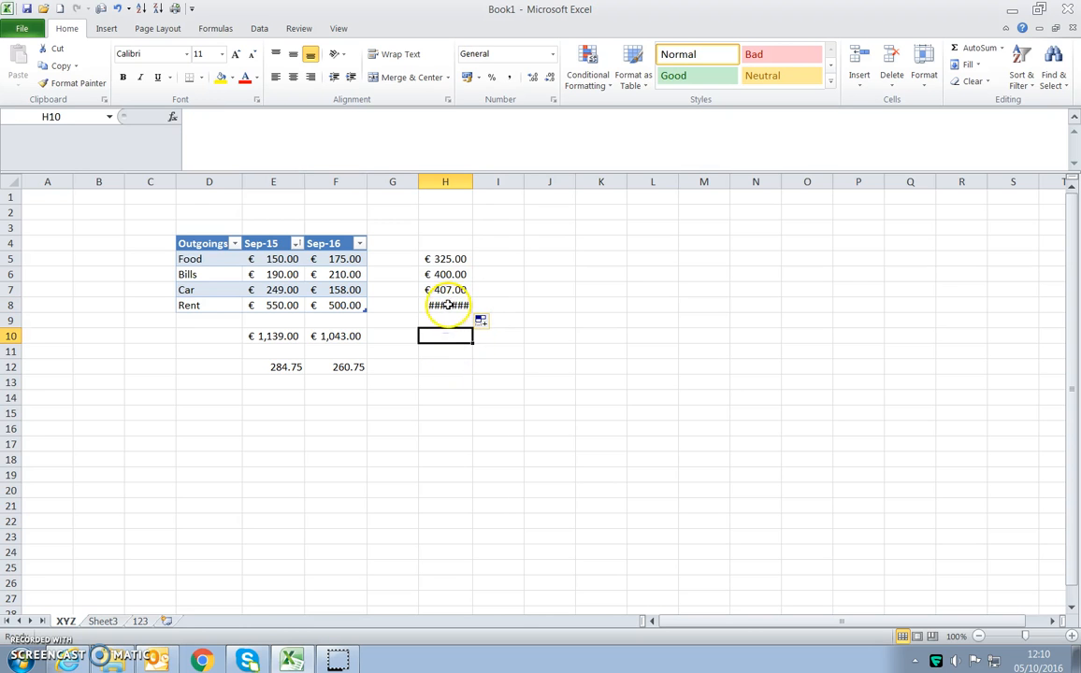
pyautogui.click(446, 183)
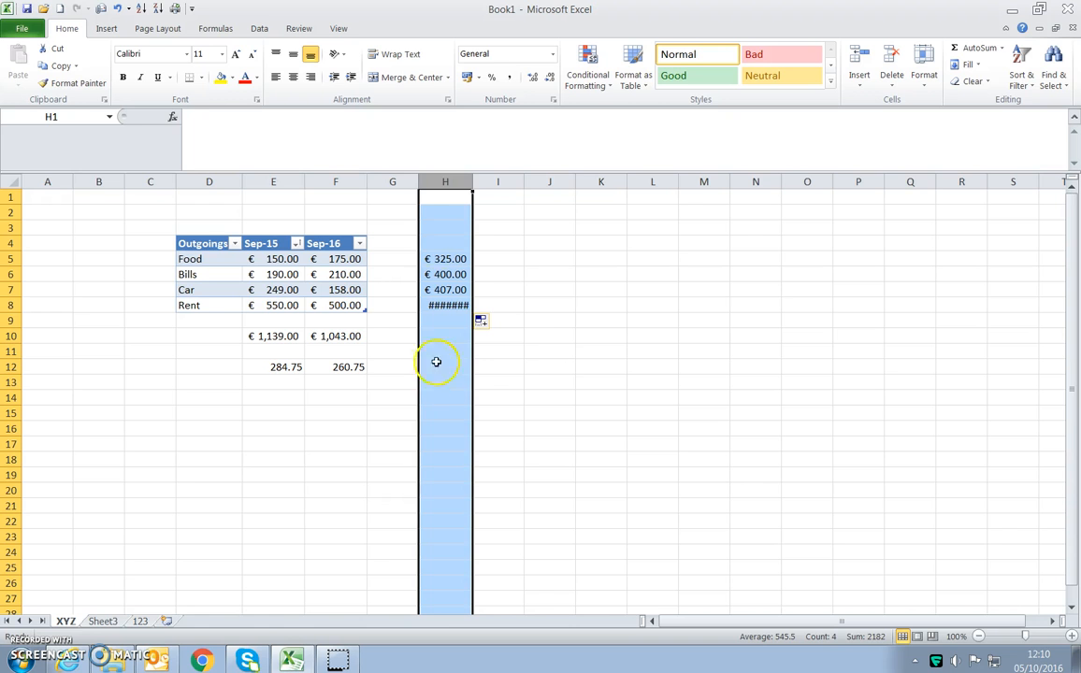
pyautogui.click(529, 336)
pyautogui.click(447, 183)
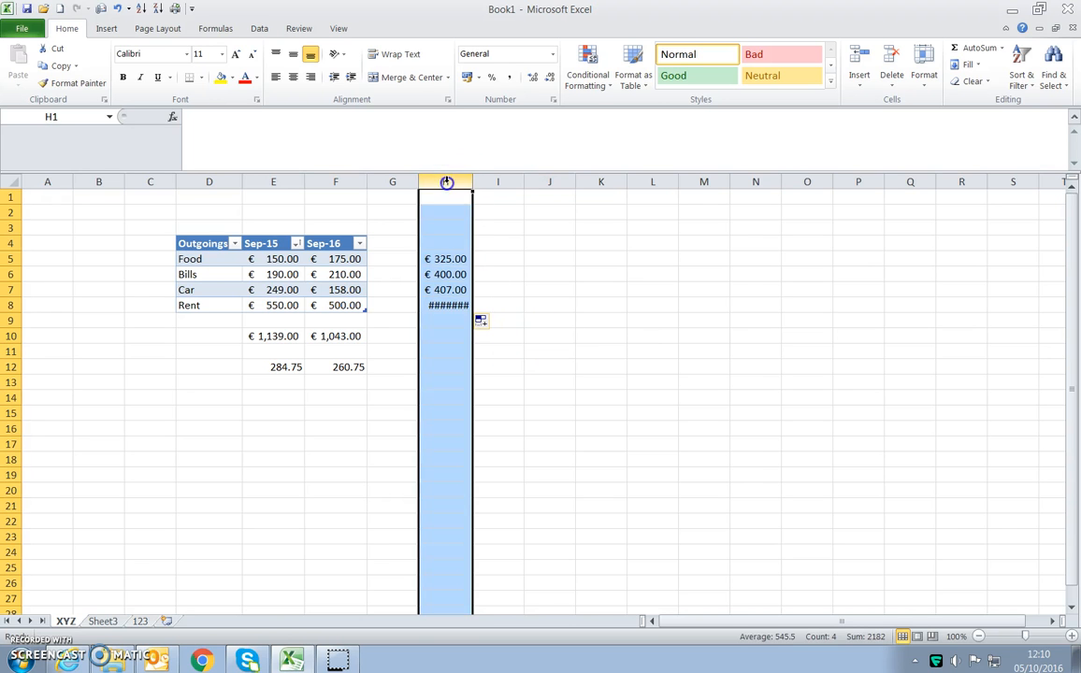
pyautogui.click(395, 184)
pyautogui.click(346, 183)
pyautogui.moveTo(420, 181); pyautogui.dragTo(421, 181)
pyautogui.click(449, 181)
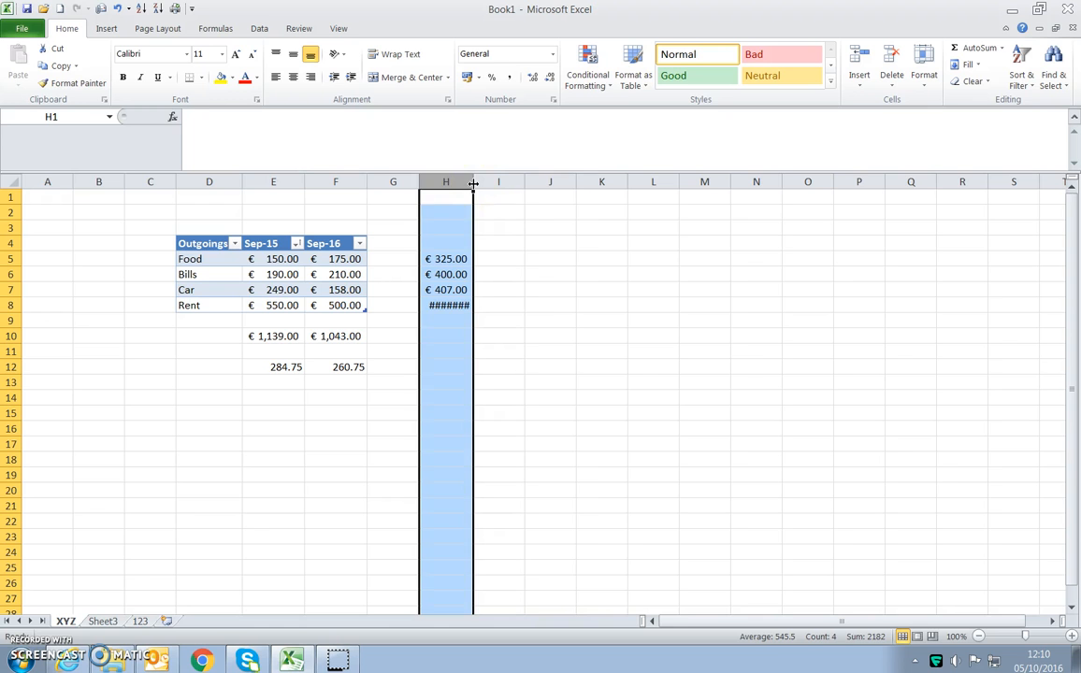
pyautogui.doubleClick(473, 184)
pyautogui.click(484, 321)
pyautogui.click(459, 317)
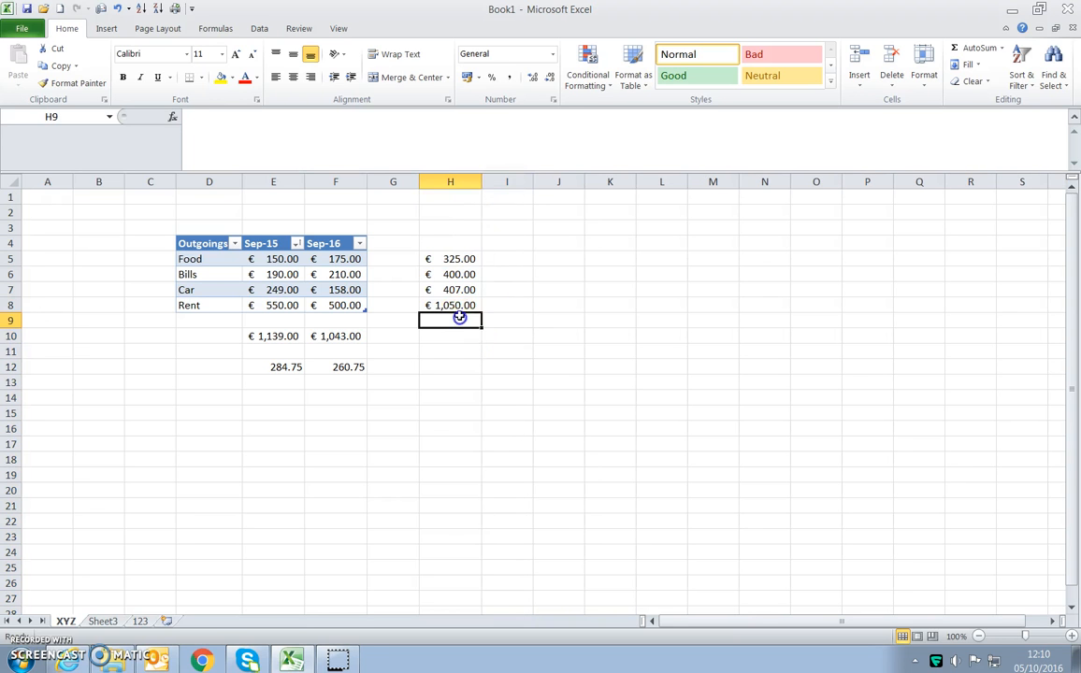
# - Narrow column H slightly and autofit its width to the totals once more
pyautogui.click(461, 305)
pyautogui.moveTo(481, 181); pyautogui.dragTo(472, 184)
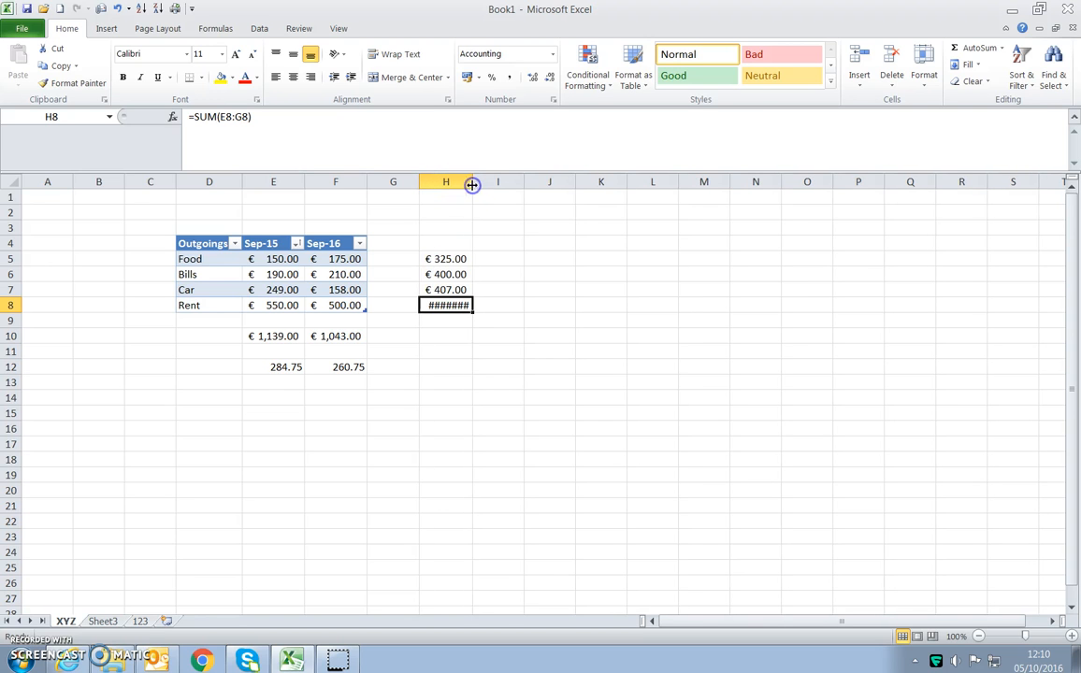
pyautogui.doubleClick(472, 184)
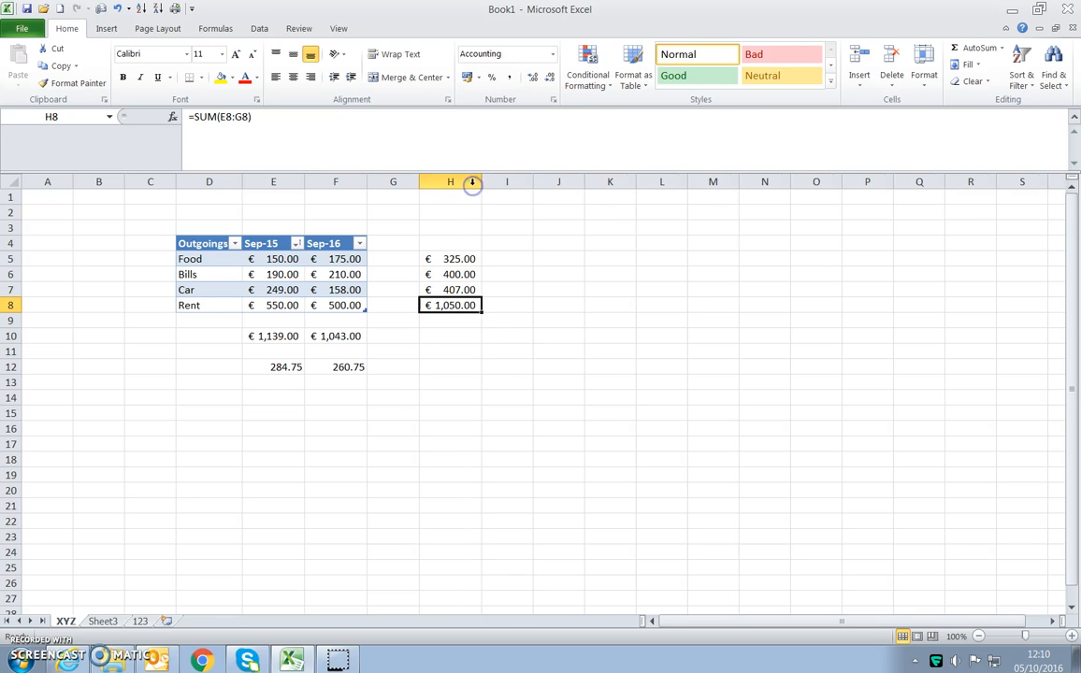
# - Fill the row total formula from H8 down through H10
pyautogui.click(479, 366)
pyautogui.click(456, 323)
pyautogui.click(456, 337)
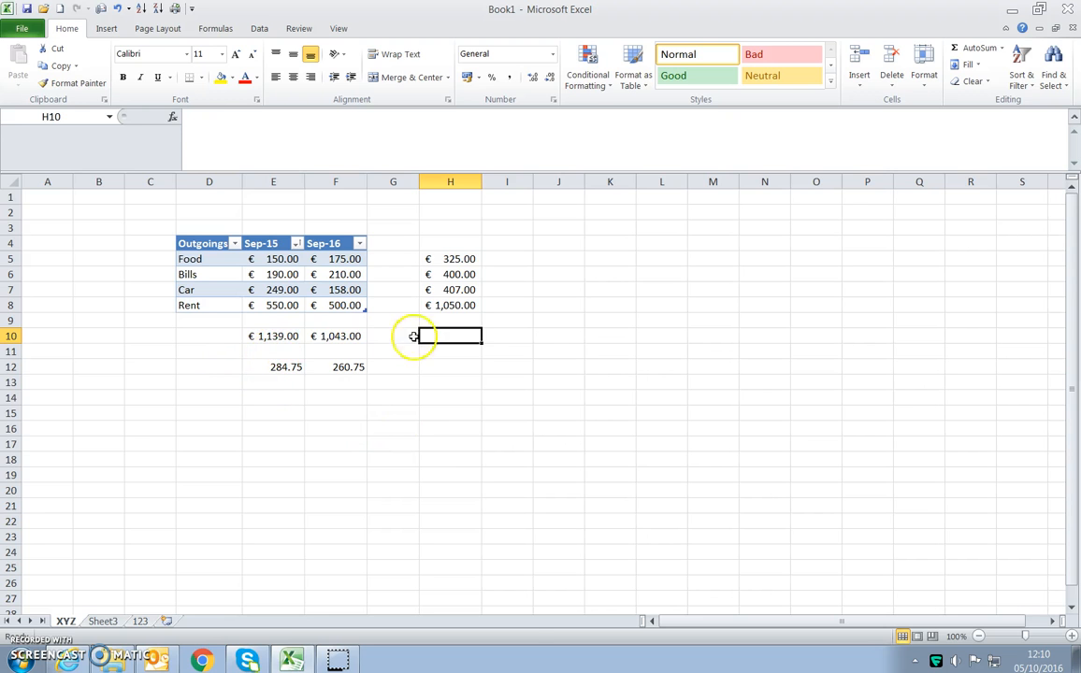
pyautogui.click(456, 307)
pyautogui.moveTo(481, 314); pyautogui.dragTo(485, 343)
pyautogui.click(450, 320)
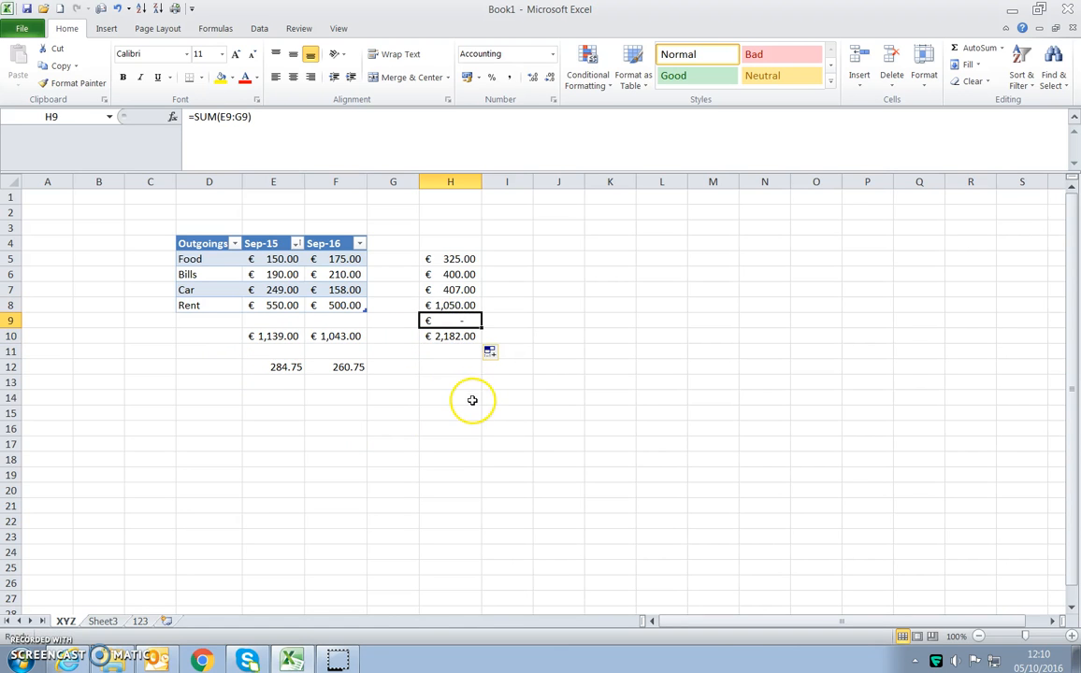
# - Check the blank cells E9:F9 and clear the unneeded row total from cell H9
pyautogui.moveTo(252, 320); pyautogui.dragTo(360, 320)
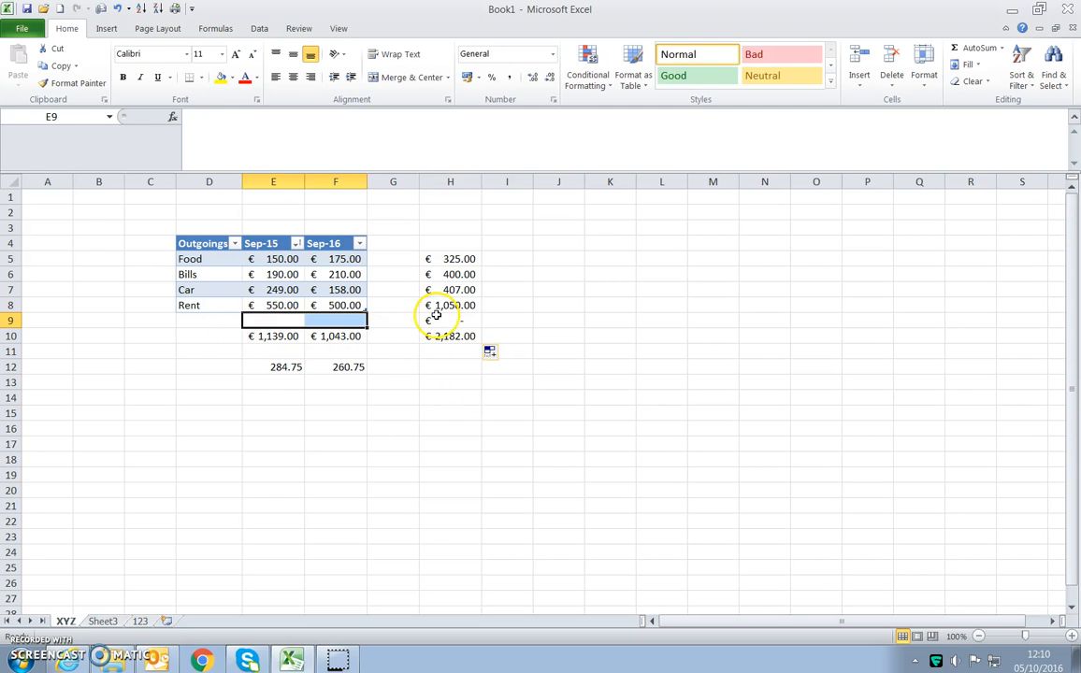
pyautogui.click(435, 317)
pyautogui.press('Delete')
pyautogui.click(411, 395)
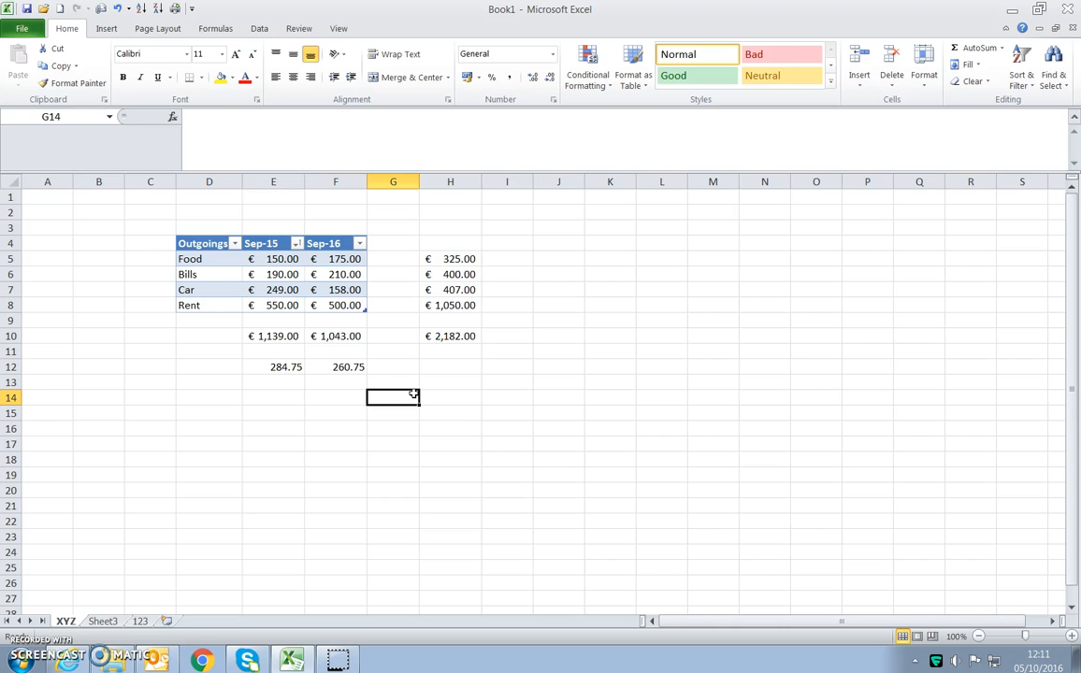
# - Sort the table by the Outgoings column in descending order, Z to A
pyautogui.click(431, 260)
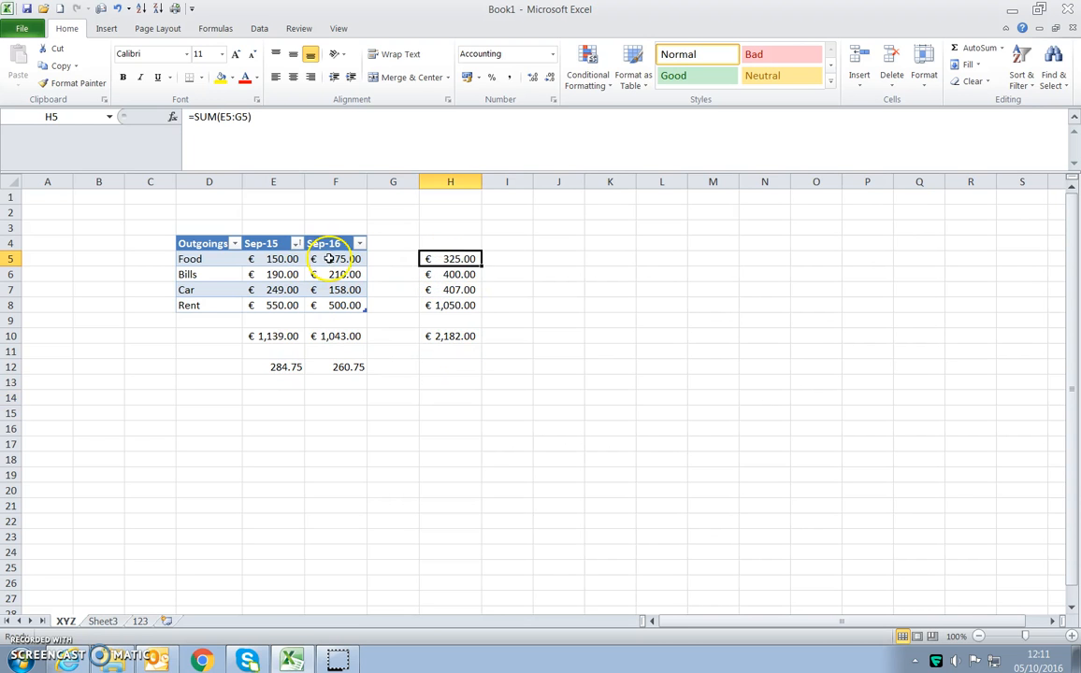
pyautogui.click(235, 244)
pyautogui.click(124, 276)
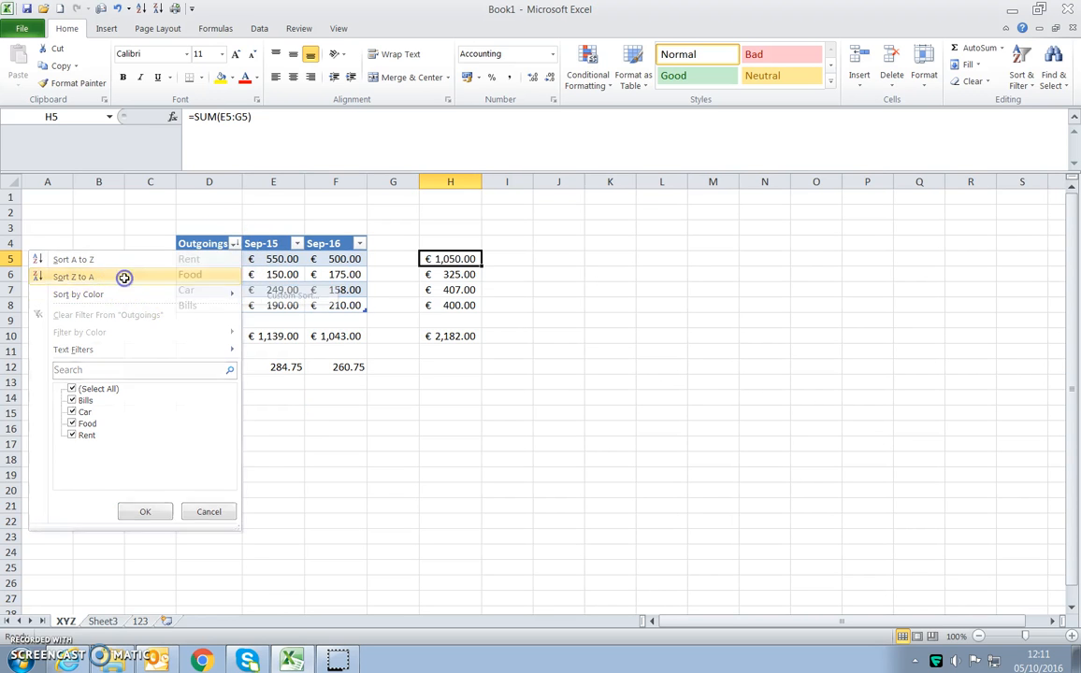
# - Check the row total formulas in H6 and H7, and clear the combined total from cell H10
pyautogui.click(452, 274)
pyautogui.click(451, 289)
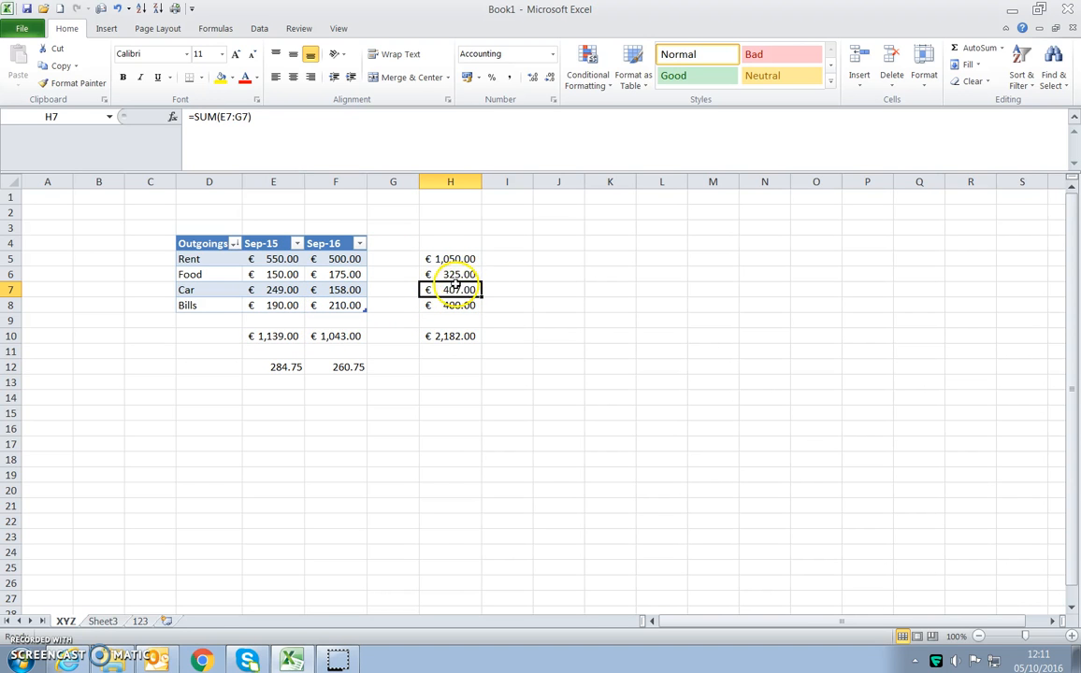
pyautogui.click(439, 336)
pyautogui.press('Delete')
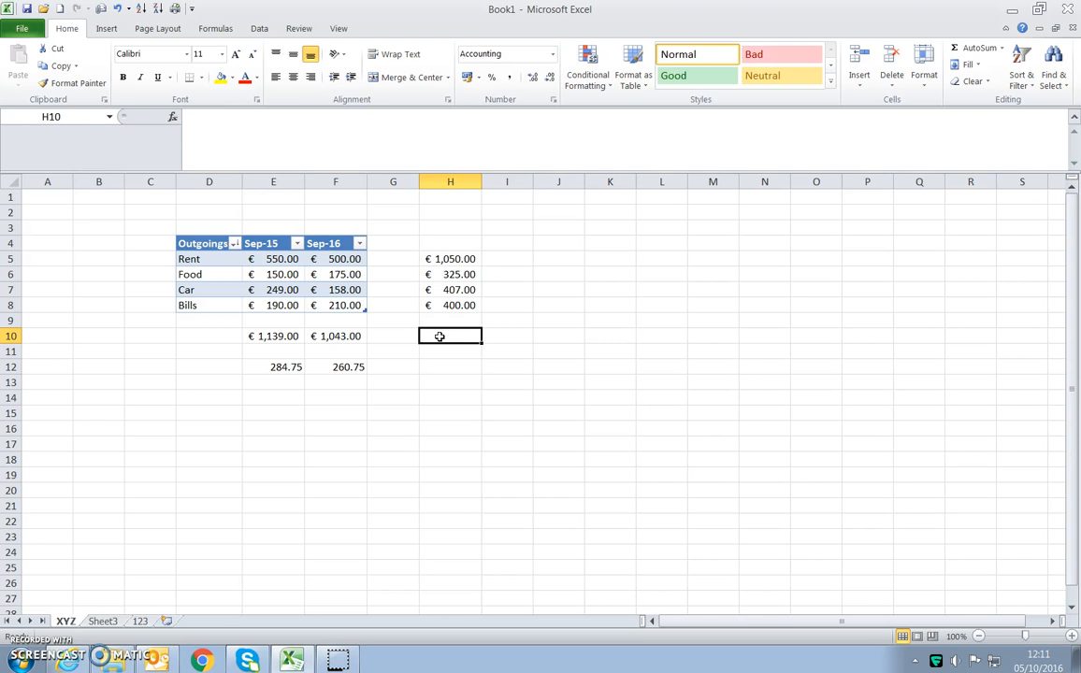
# - Middle-align the Rent label in D5 and try top alignment on the Rent total in H5
pyautogui.click(211, 263)
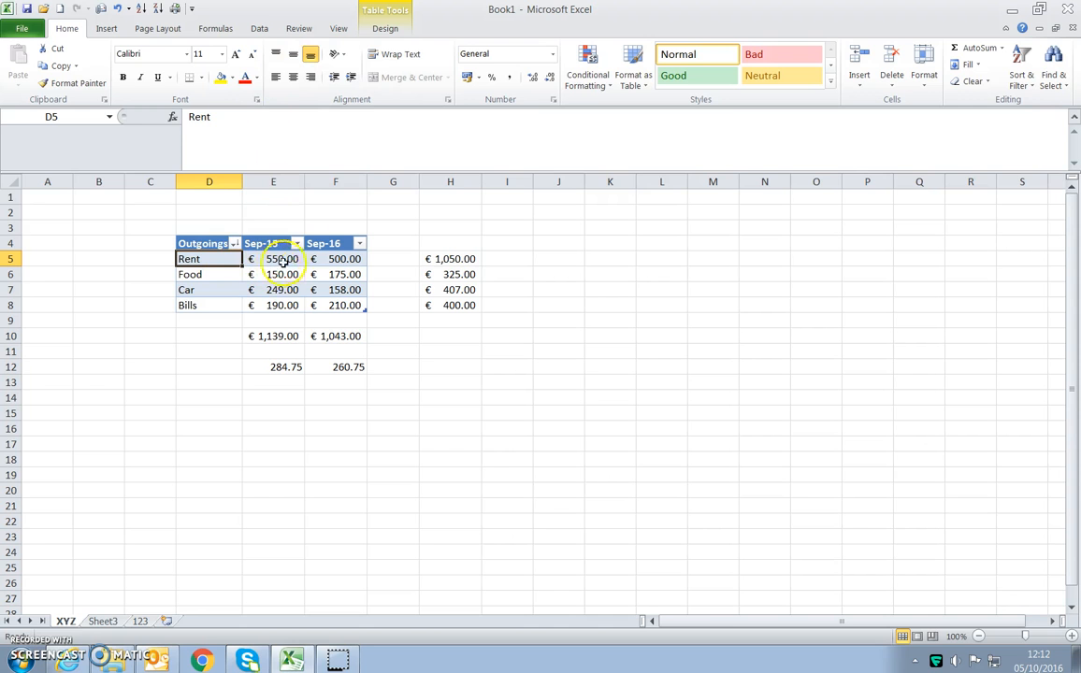
pyautogui.click(293, 54)
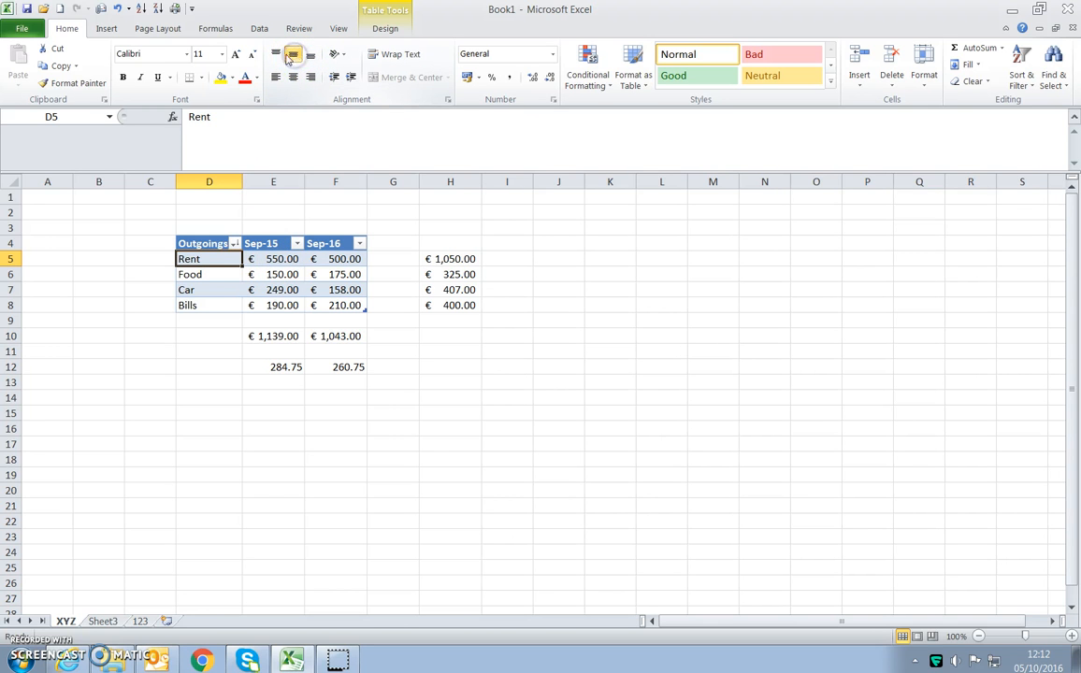
pyautogui.click(210, 274)
pyautogui.click(266, 274)
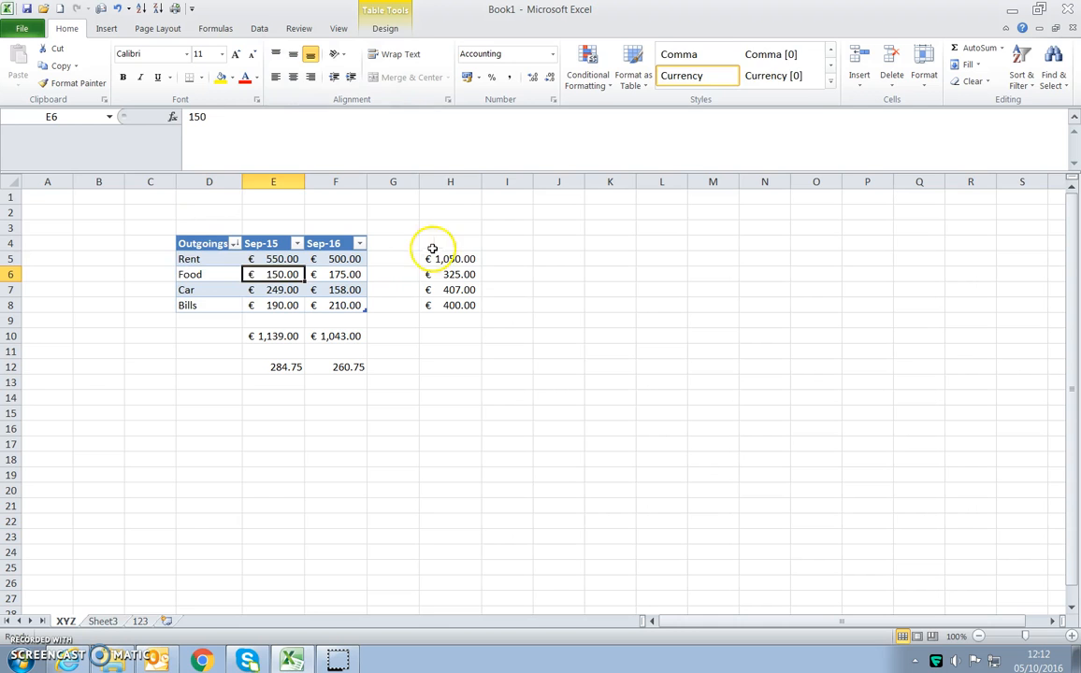
pyautogui.click(440, 259)
pyautogui.click(276, 54)
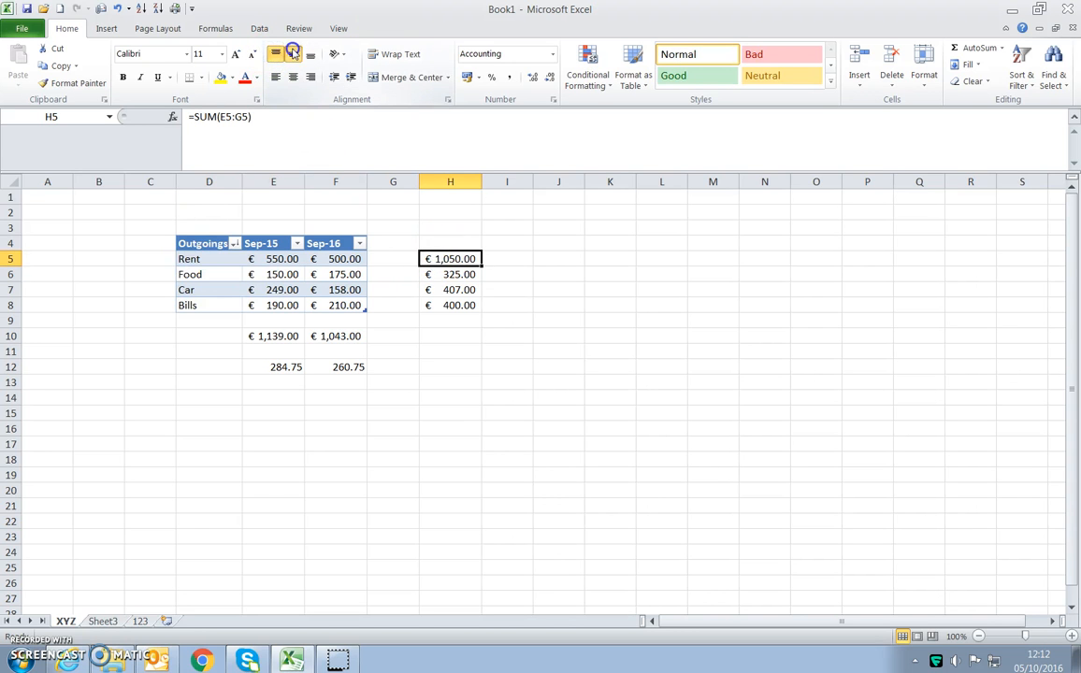
pyautogui.click(487, 335)
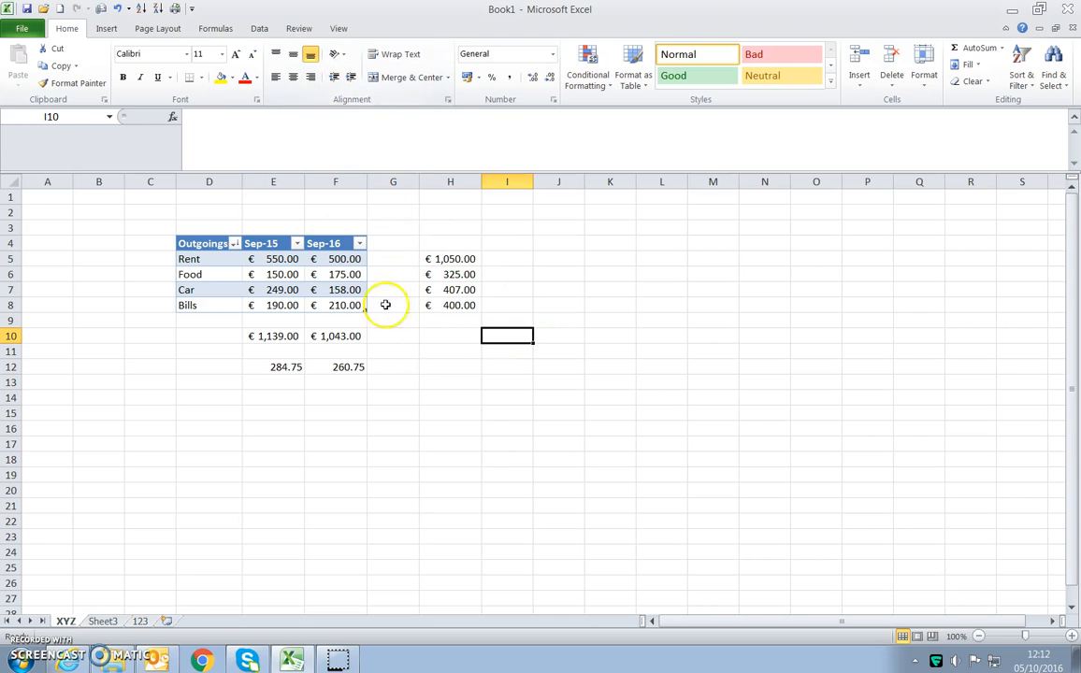
# - Widen column H and try left and centre alignment on the Rent total in H5
pyautogui.click(424, 259)
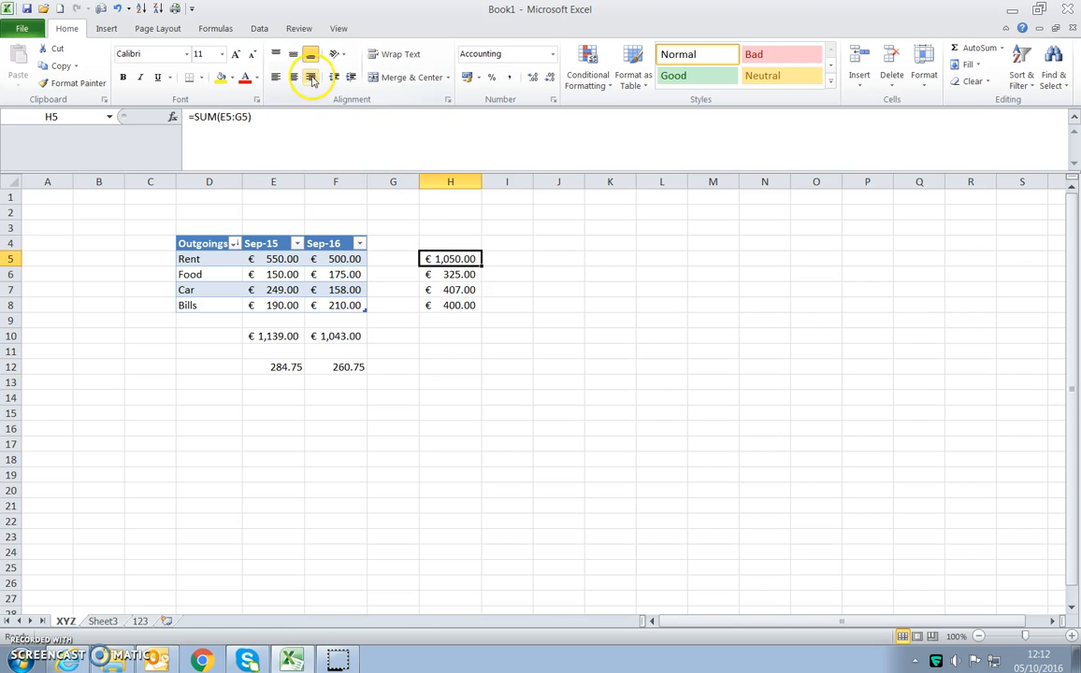
pyautogui.click(276, 78)
pyautogui.moveTo(481, 182); pyautogui.dragTo(522, 177)
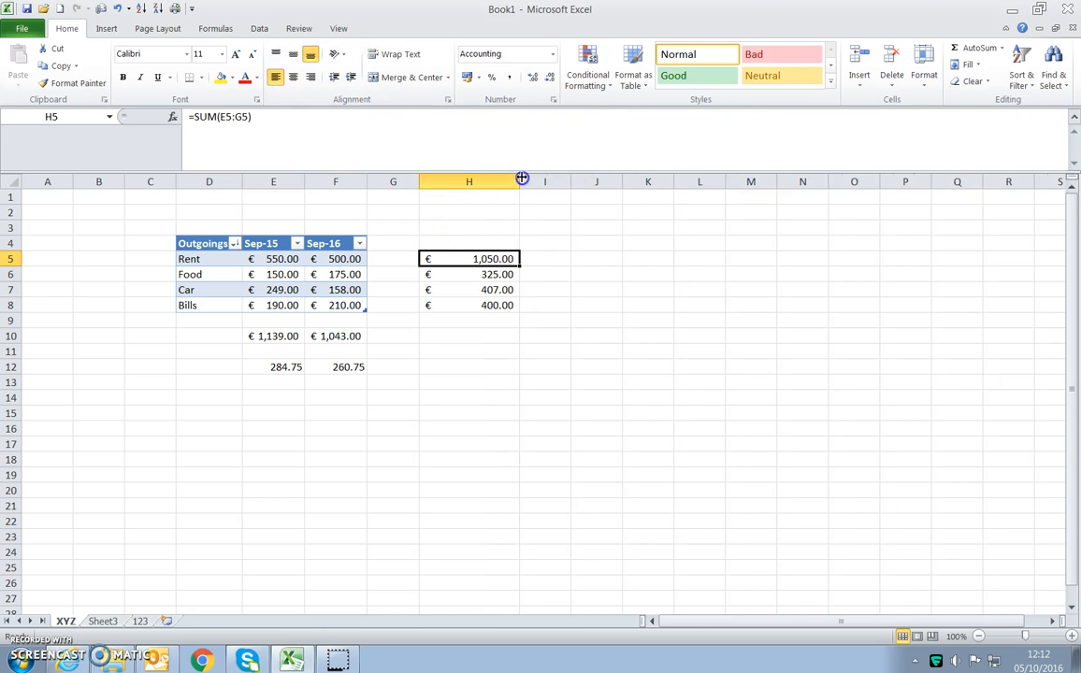
pyautogui.click(292, 81)
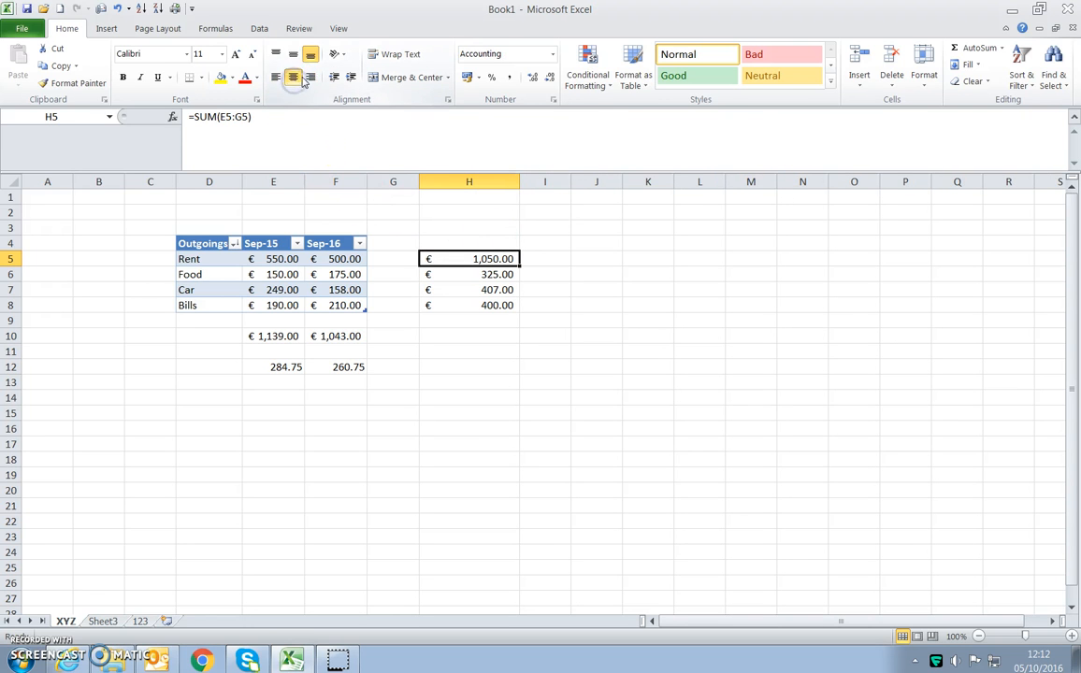
pyautogui.click(336, 521)
# - Try right and centre alignment on the Sep-15 average in E12, ending with left alignment
pyautogui.click(273, 366)
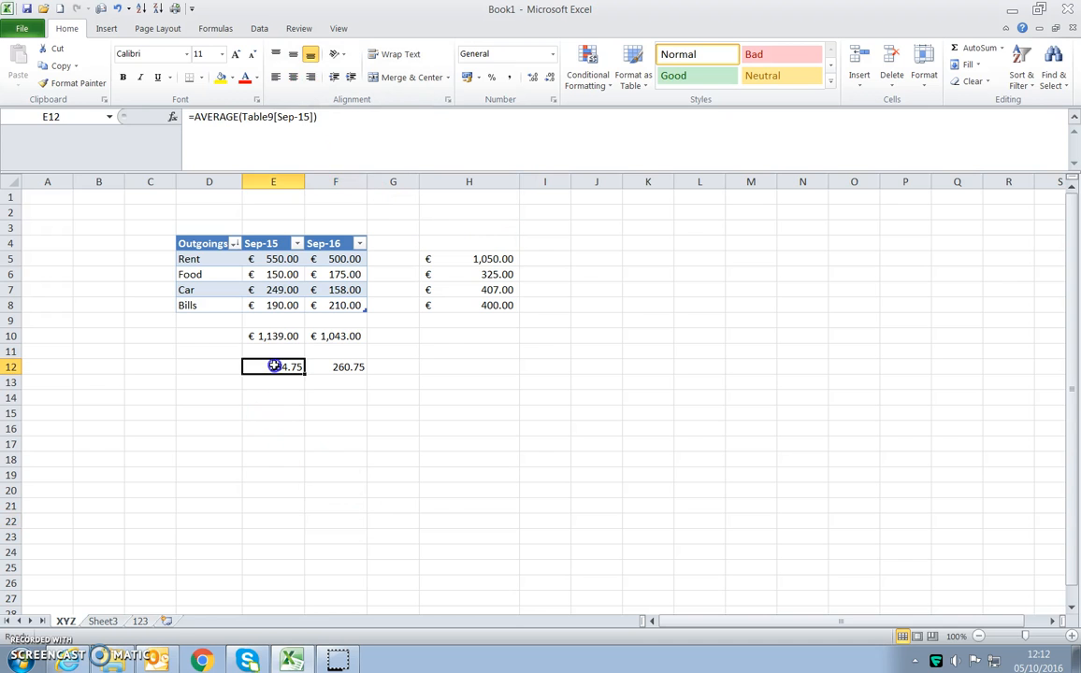
pyautogui.click(310, 78)
pyautogui.click(291, 78)
pyautogui.click(272, 79)
pyautogui.click(314, 455)
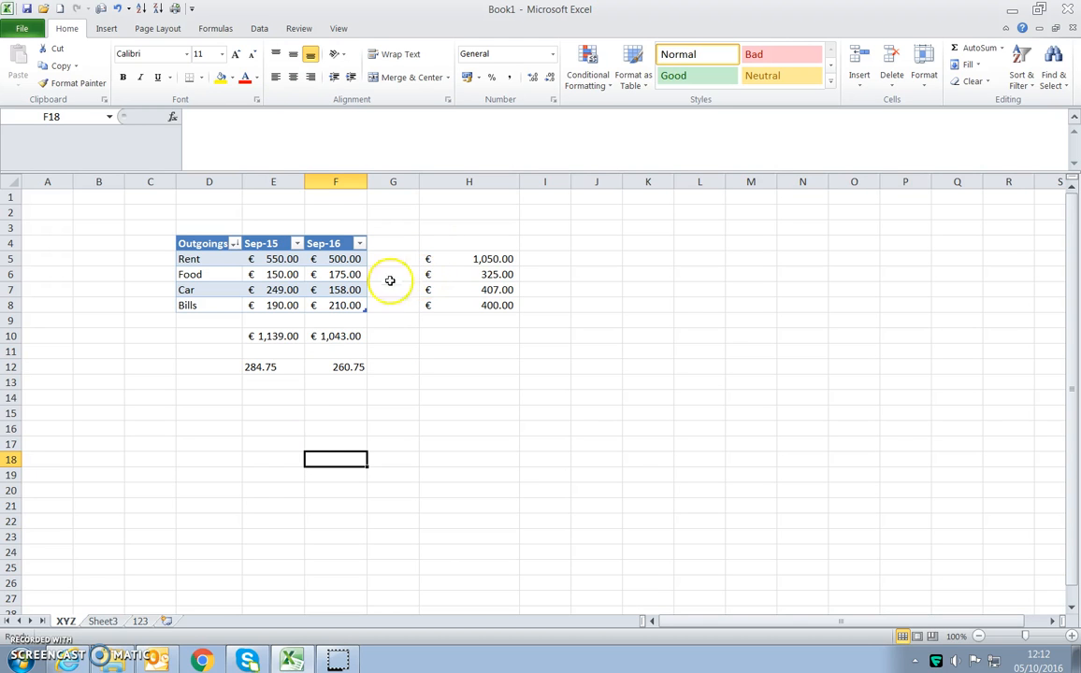
# - Centre the Sep-15 average in E12 briefly and finish with it right-aligned
pyautogui.click(282, 370)
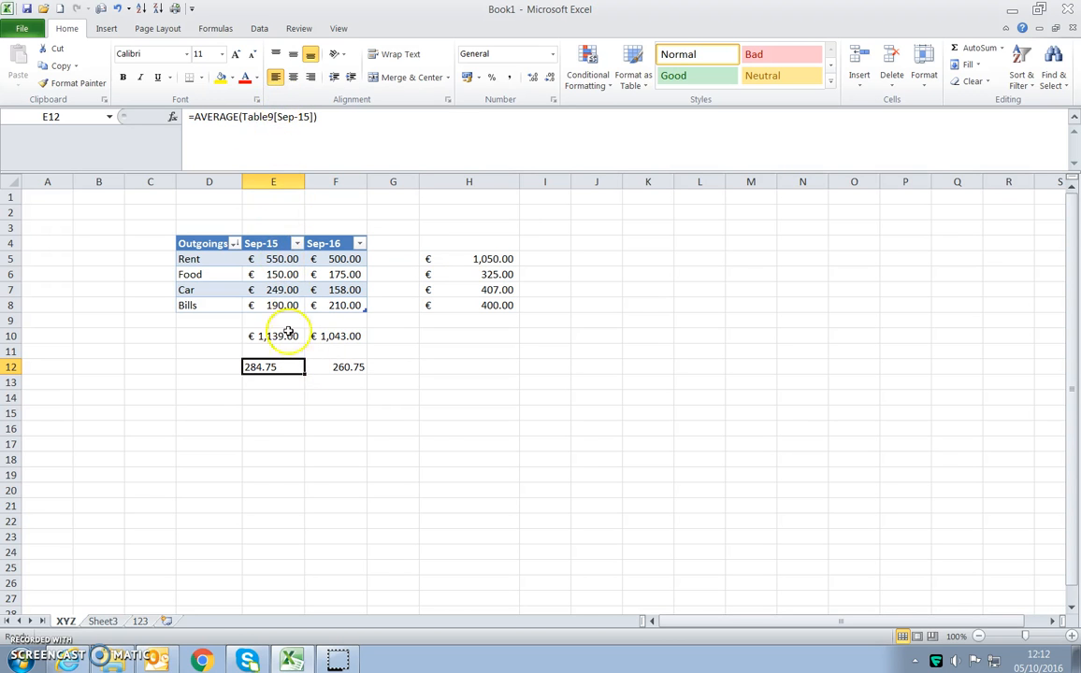
pyautogui.click(292, 79)
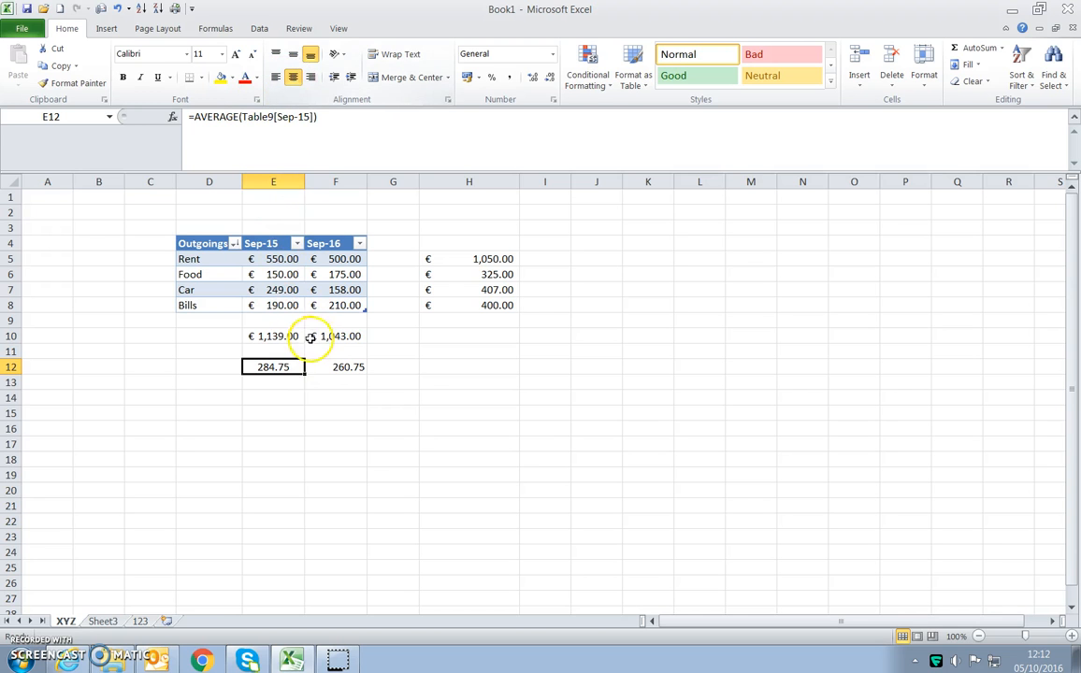
pyautogui.click(310, 78)
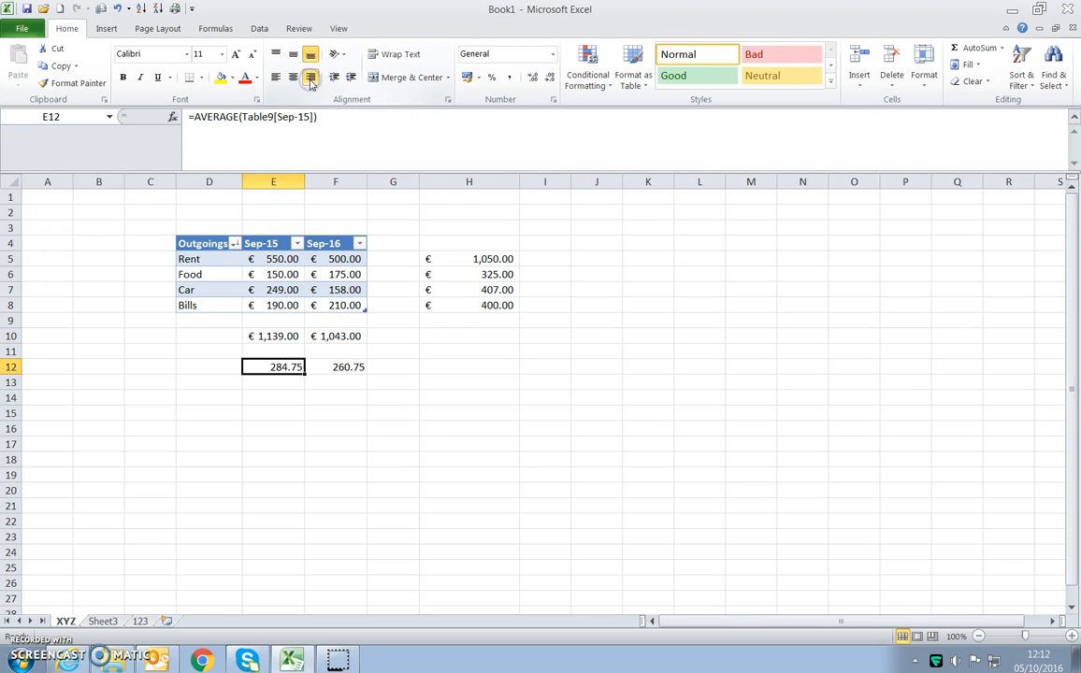
# - Try left and centre alignment on the Sep-16 average in F12 and finish with right alignment
pyautogui.click(339, 367)
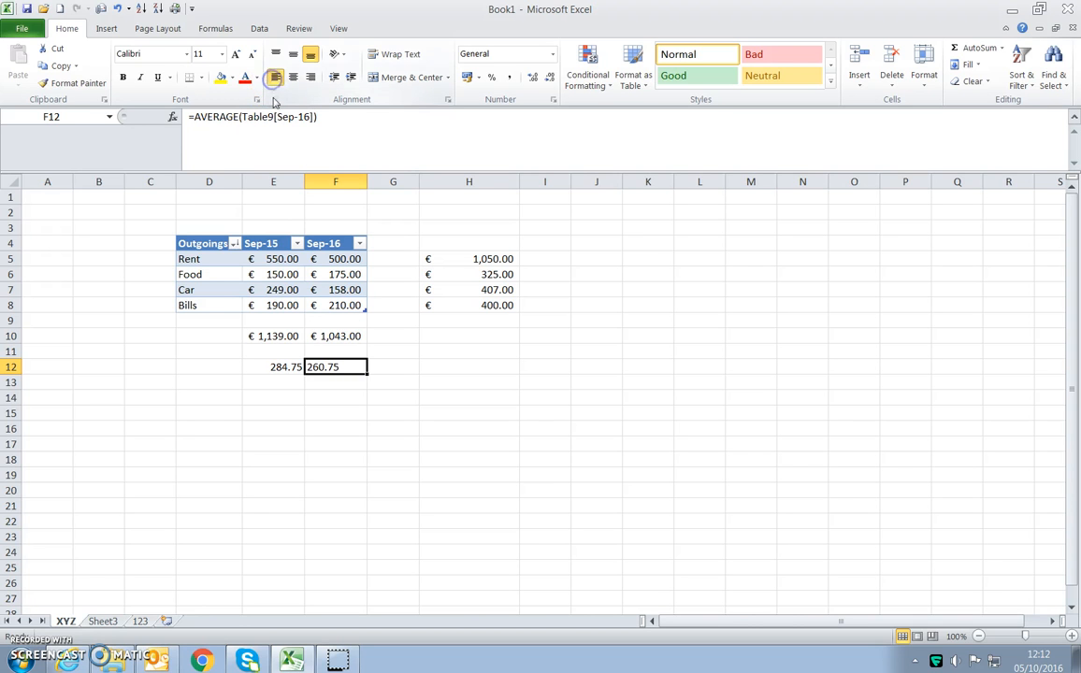
pyautogui.click(296, 79)
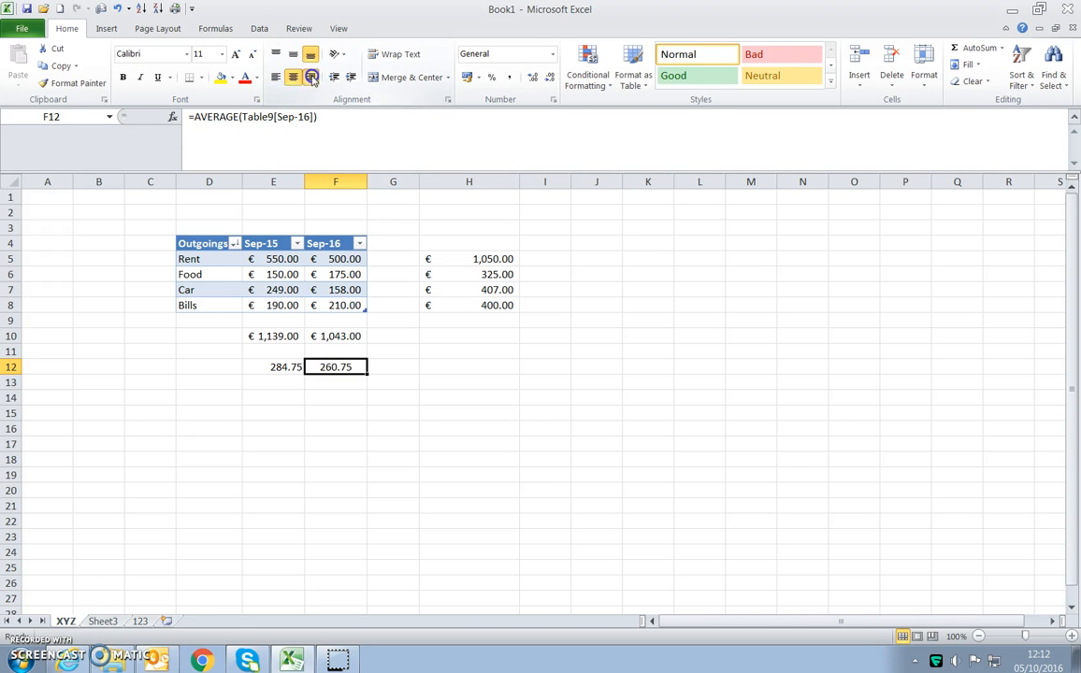
pyautogui.click(312, 78)
pyautogui.click(421, 441)
# - Make the two monthly averages in E12:F12 bold
pyautogui.moveTo(278, 368); pyautogui.dragTo(318, 368)
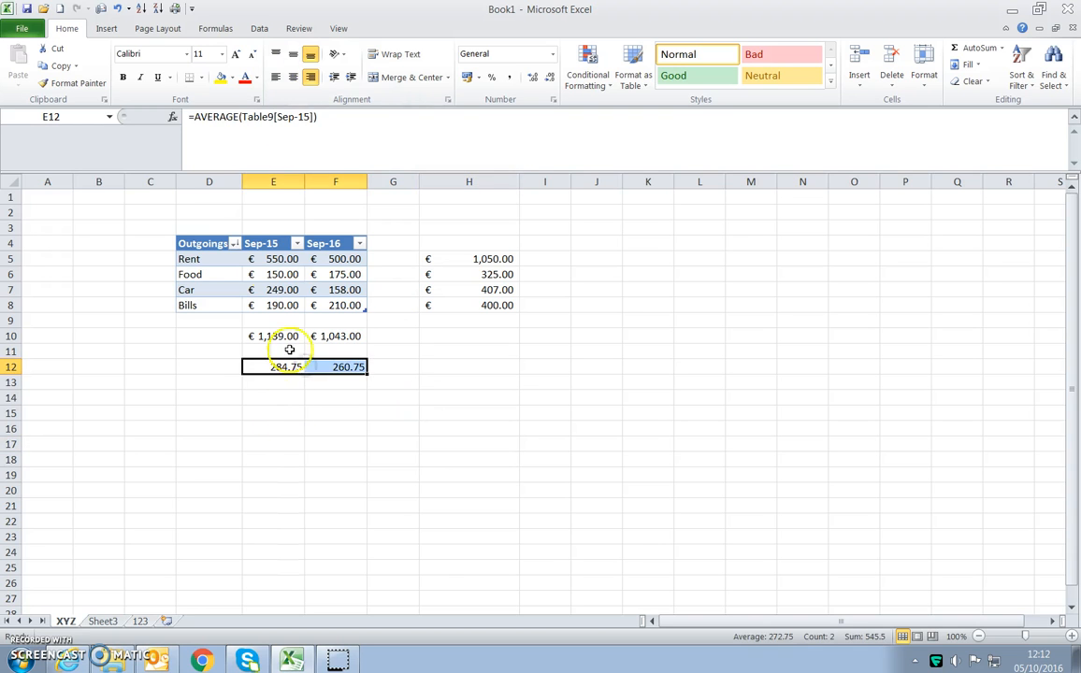
pyautogui.click(123, 77)
pyautogui.click(328, 549)
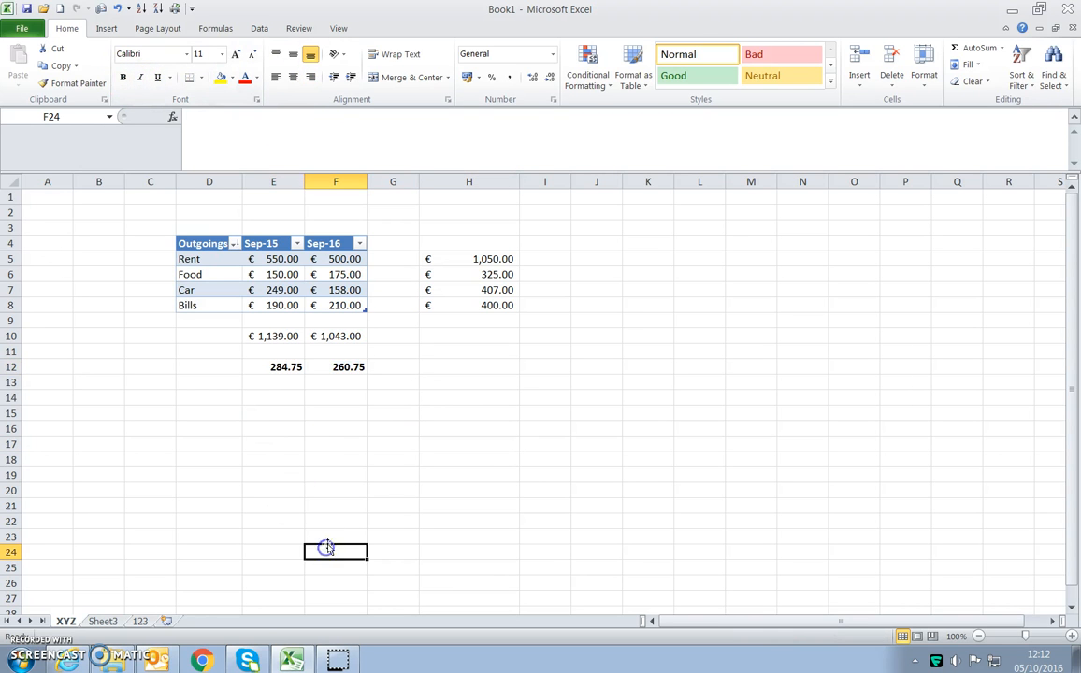
# - Highlight the monthly averages with a yellow fill in E12 and a green fill in F12
pyautogui.moveTo(283, 369); pyautogui.dragTo(314, 368)
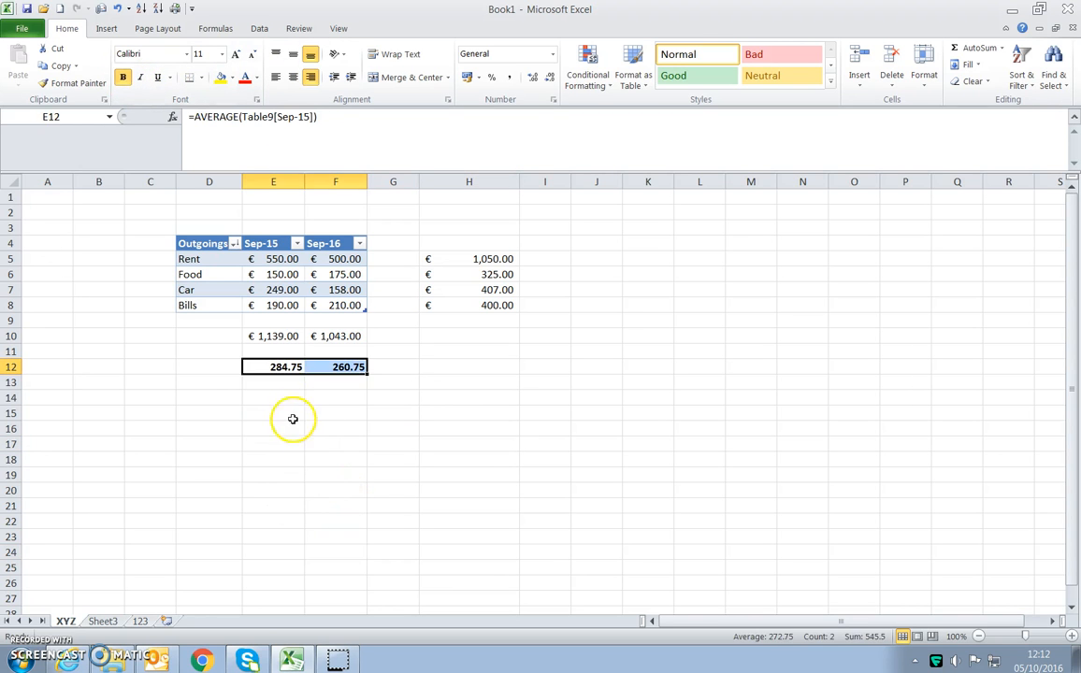
pyautogui.click(220, 78)
pyautogui.click(313, 500)
# - Try an orange fill on the monthly averages in E12:F12 and finish with a red fill
pyautogui.moveTo(282, 367); pyautogui.dragTo(321, 363)
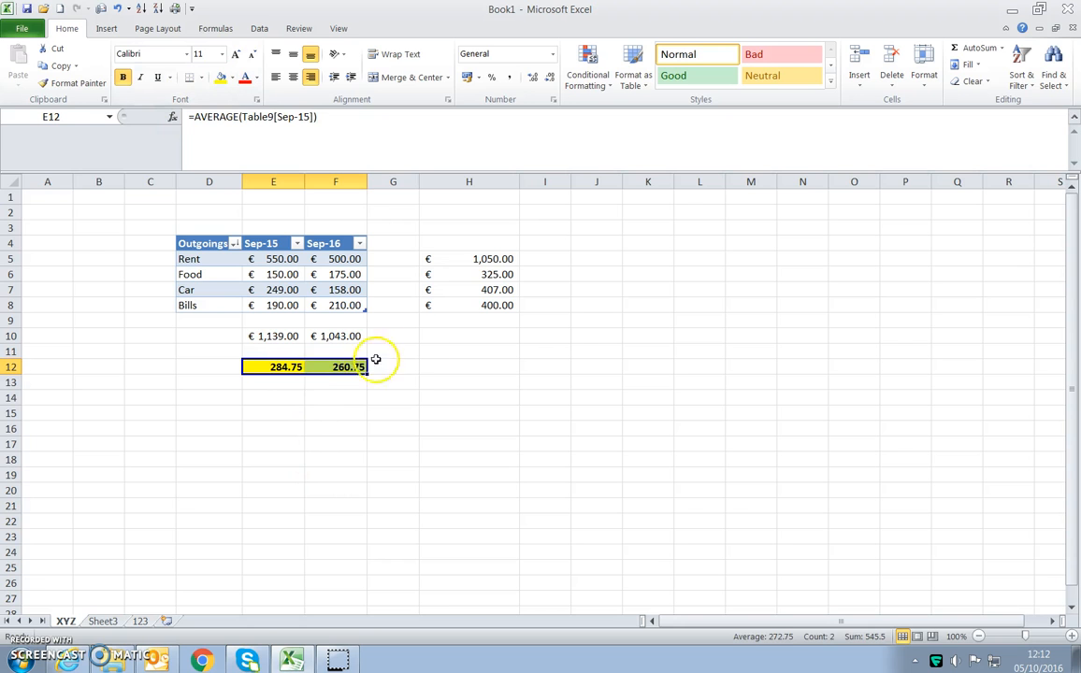
pyautogui.click(230, 78)
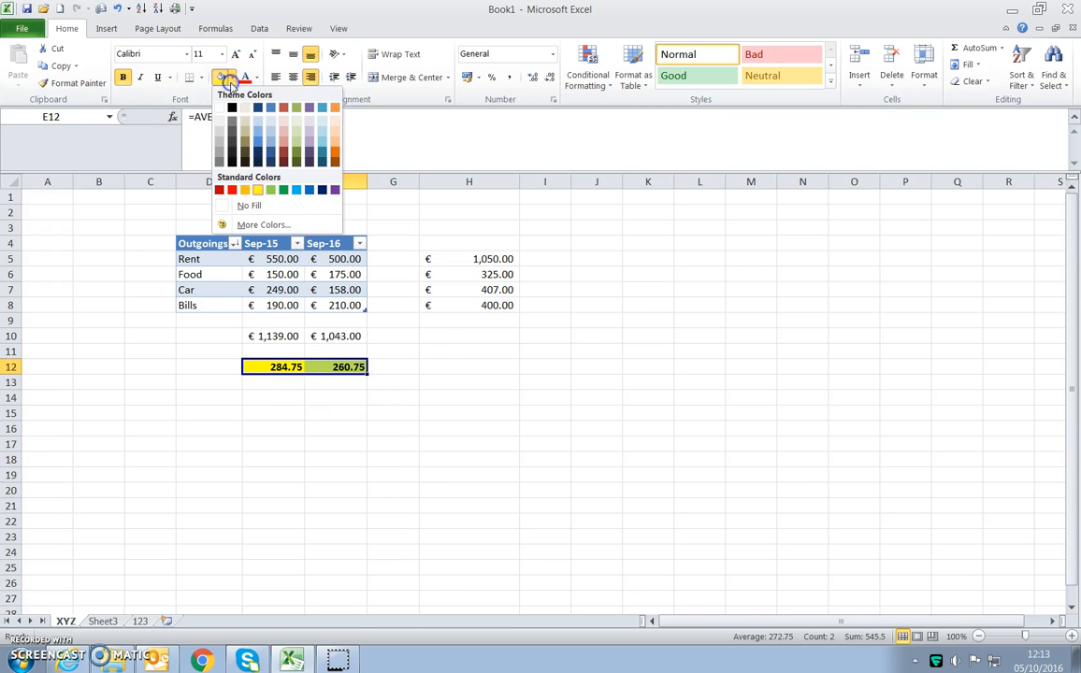
pyautogui.click(248, 190)
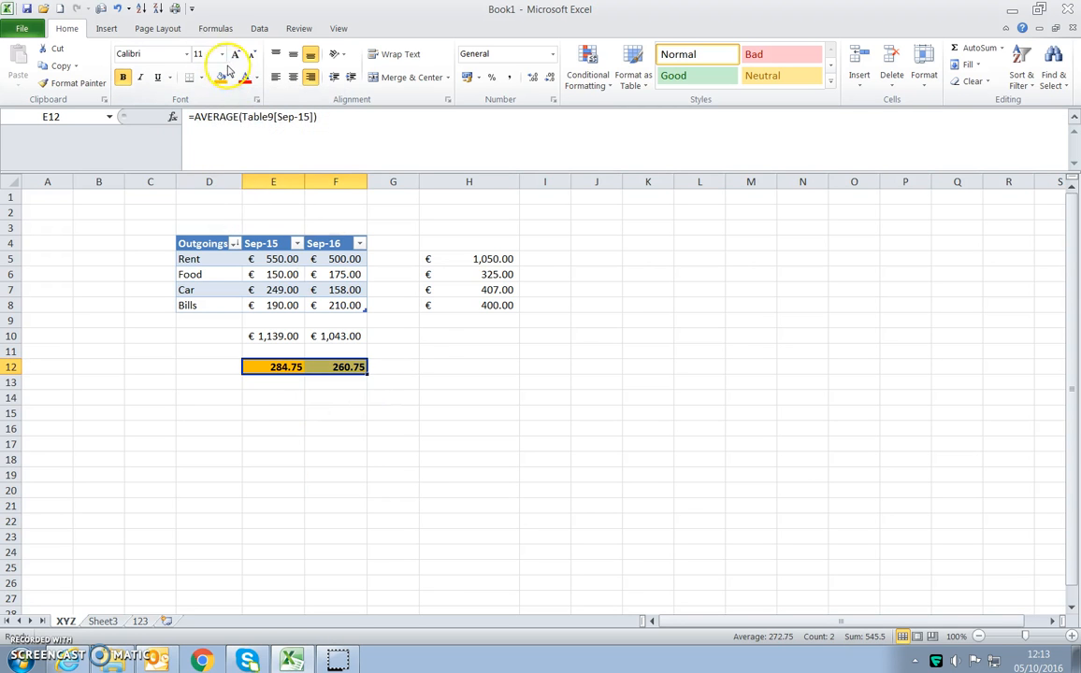
pyautogui.click(229, 77)
pyautogui.click(232, 190)
pyautogui.click(300, 490)
# - Set the font size of the monthly averages in E12:F12 to 16
pyautogui.moveTo(278, 367); pyautogui.dragTo(355, 367)
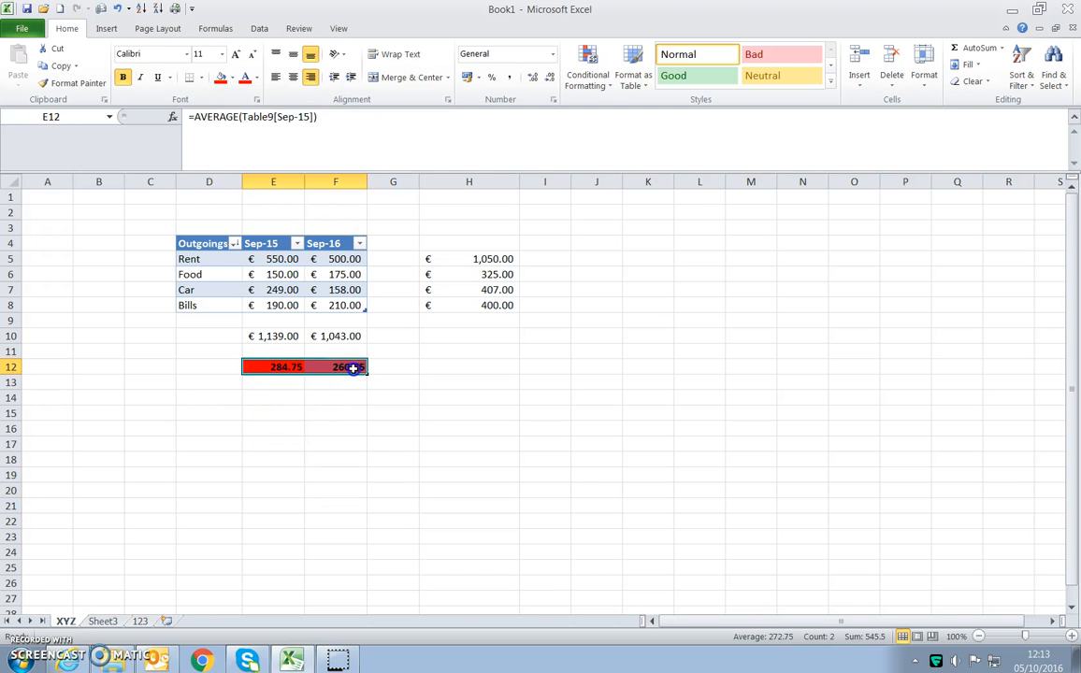
pyautogui.click(220, 54)
pyautogui.click(200, 152)
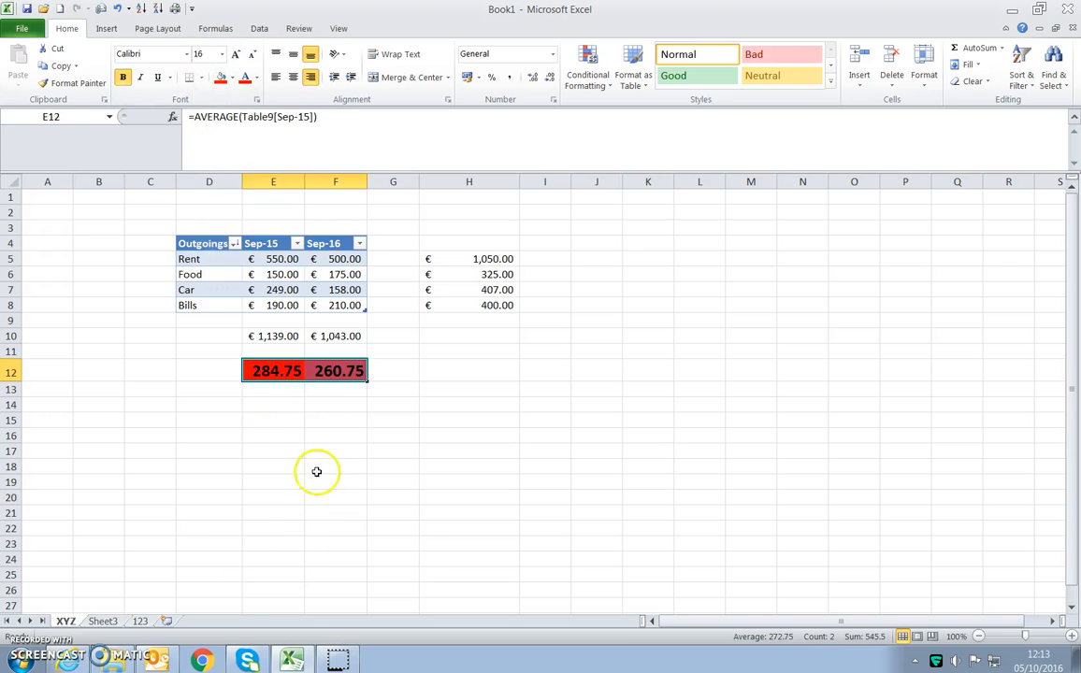
# - Enlarge the averages' font by two size increments and shrink it back to 16
pyautogui.click(236, 54)
pyautogui.click(237, 54)
pyautogui.click(252, 54)
pyautogui.click(252, 54)
pyautogui.click(252, 54)
# - Reset the formatting of the monthly averages in E12:F12 with the Normal cell style
pyautogui.click(278, 390)
pyautogui.moveTo(281, 371); pyautogui.dragTo(304, 372)
pyautogui.click(333, 514)
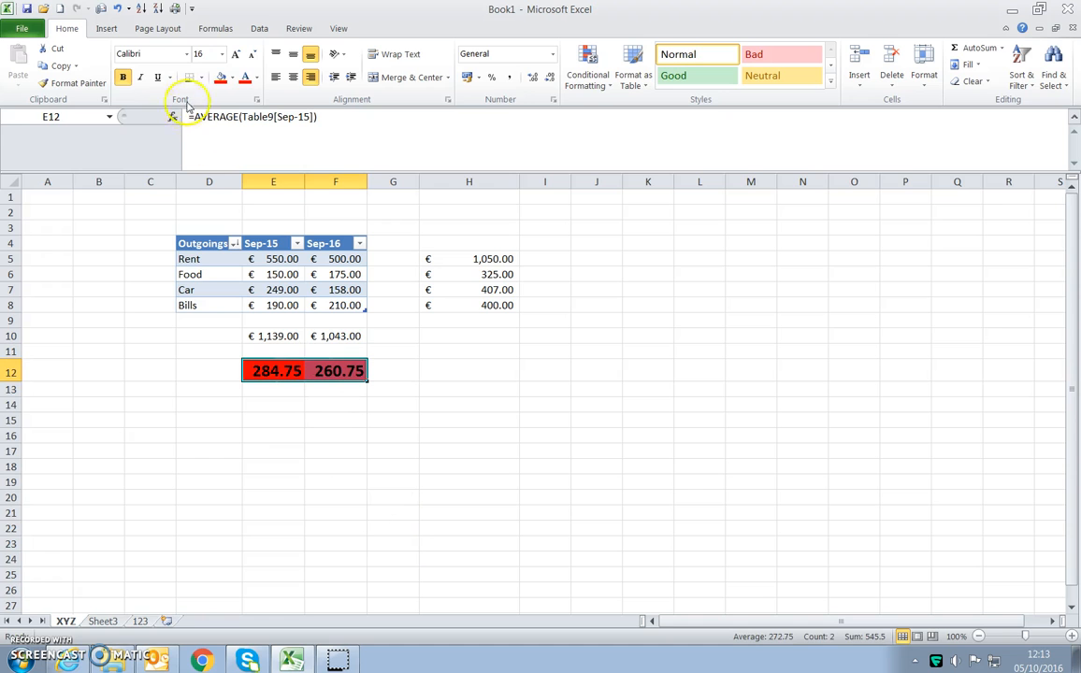
pyautogui.click(675, 56)
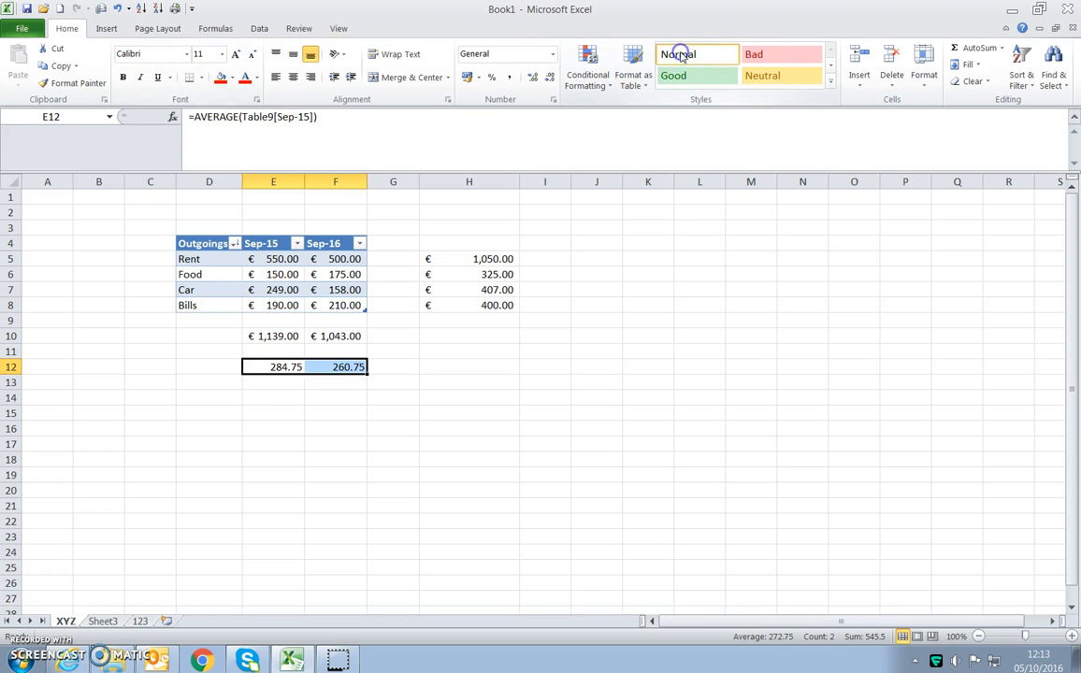
pyautogui.click(255, 415)
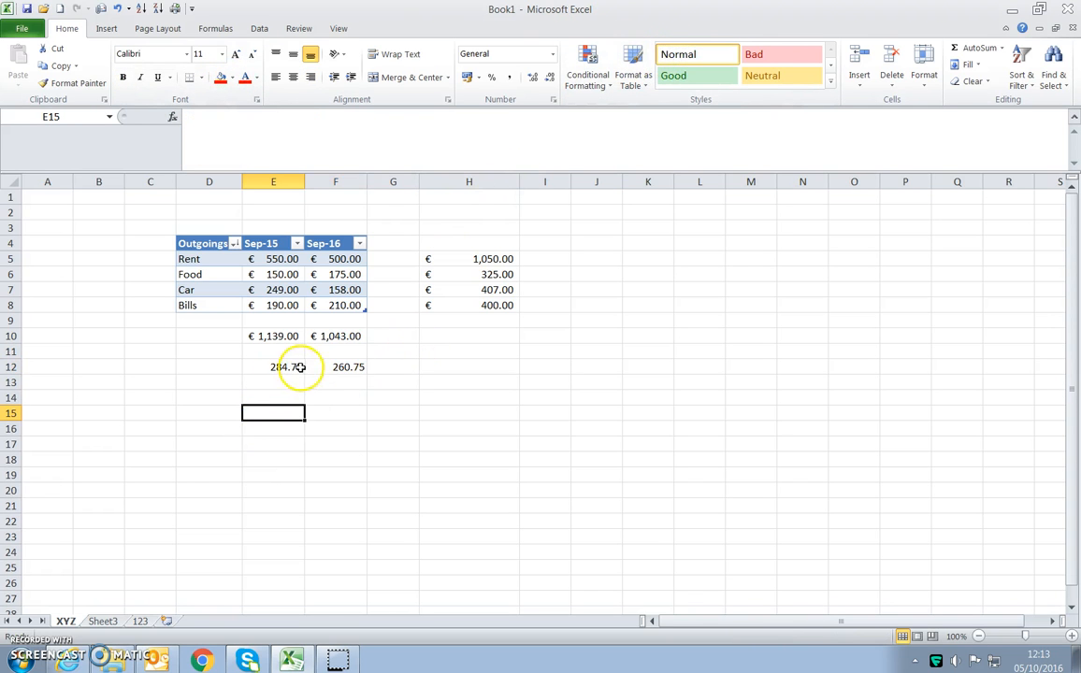
# - Try more and fewer decimal places on the averages in E12:F12 and finish with two decimals
pyautogui.moveTo(304, 365); pyautogui.dragTo(349, 367)
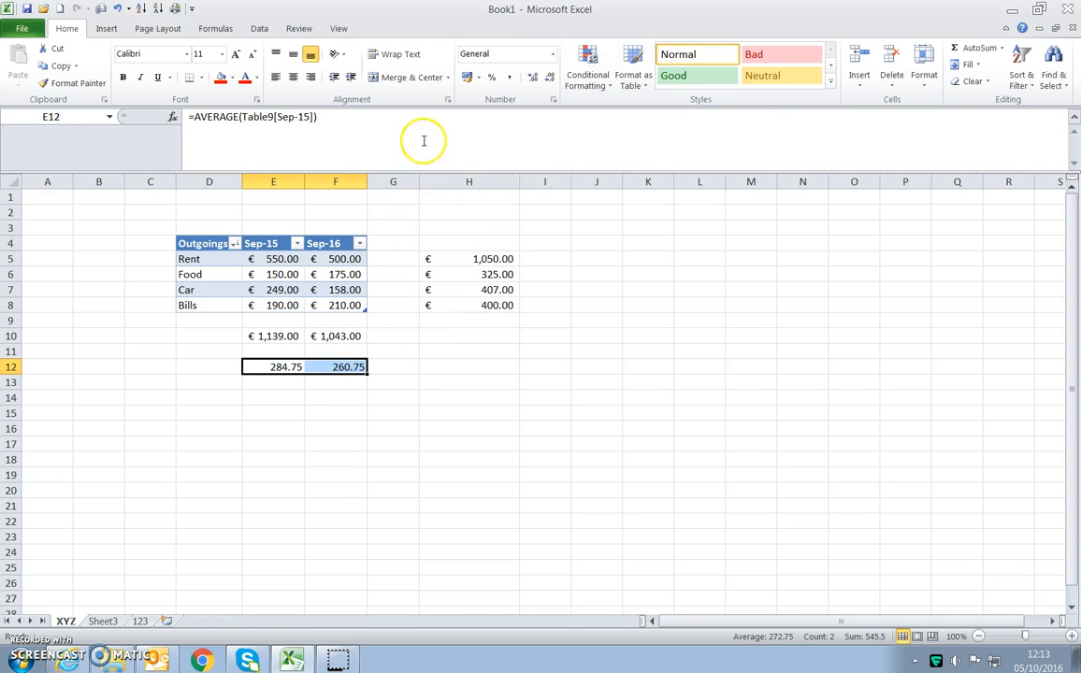
pyautogui.click(536, 81)
pyautogui.click(536, 82)
pyautogui.click(550, 79)
pyautogui.click(550, 78)
pyautogui.click(549, 79)
pyautogui.click(534, 78)
pyautogui.click(535, 78)
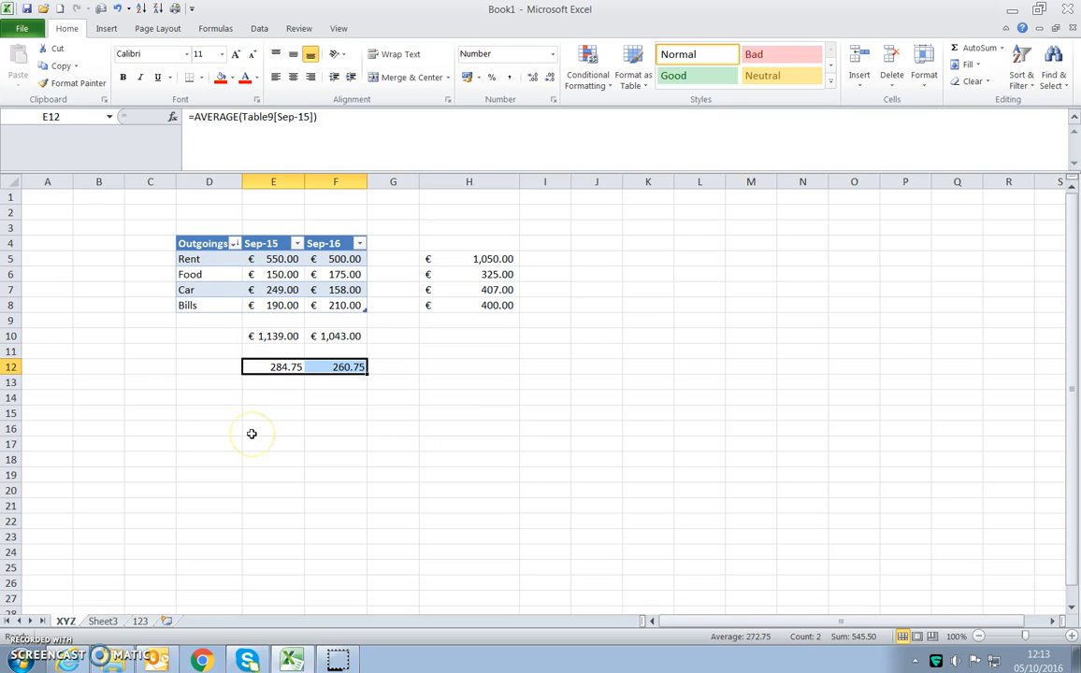
# - Try middle and top vertical alignment on the averages in E12:F12 and finish with bottom alignment
pyautogui.click(292, 54)
pyautogui.click(276, 53)
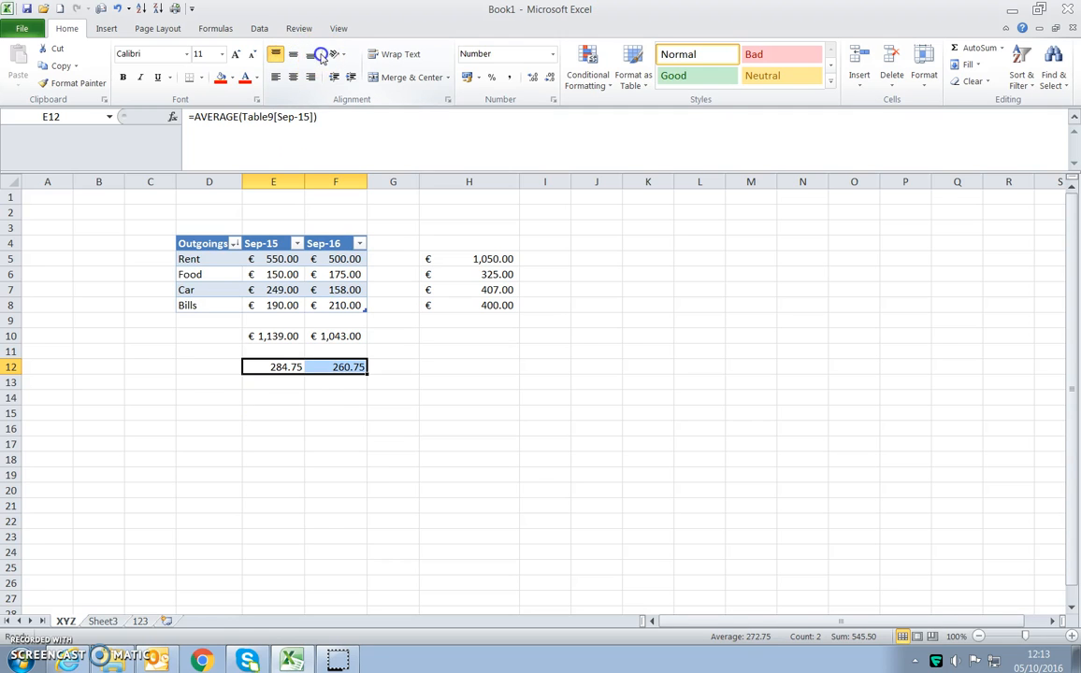
pyautogui.click(313, 56)
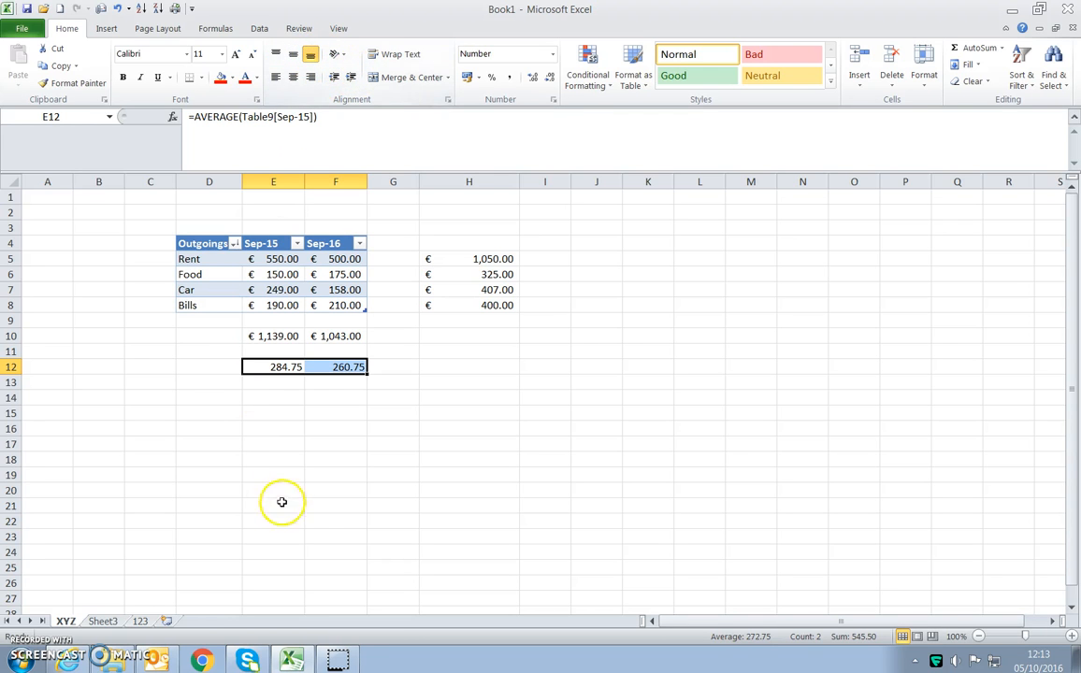
pyautogui.click(296, 415)
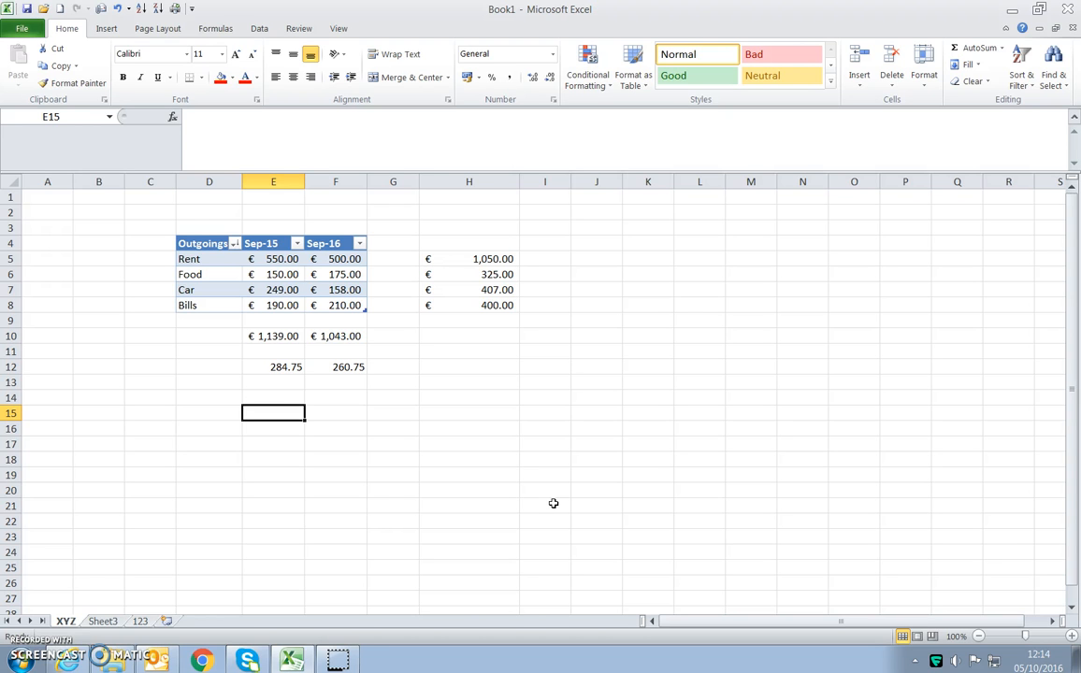
# - Copy the averages in E12:F12 and paste them at E19 using Paste Special with the All option
pyautogui.moveTo(277, 369); pyautogui.dragTo(332, 374)
pyautogui.rightClick(331, 374)
pyautogui.click(278, 391)
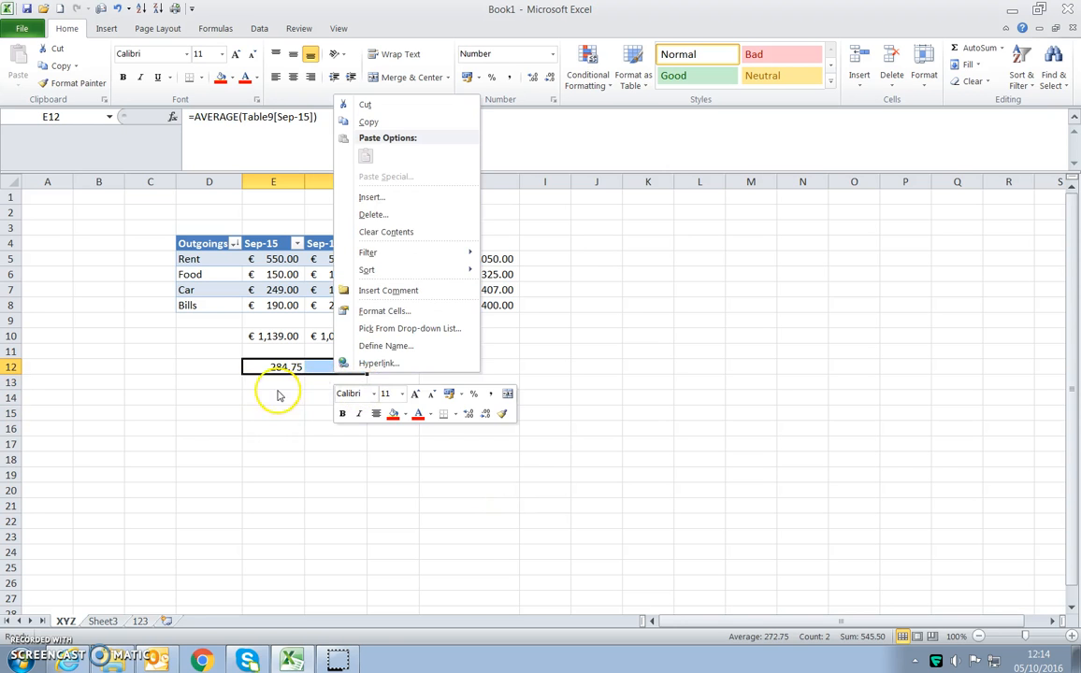
pyautogui.rightClick(324, 367)
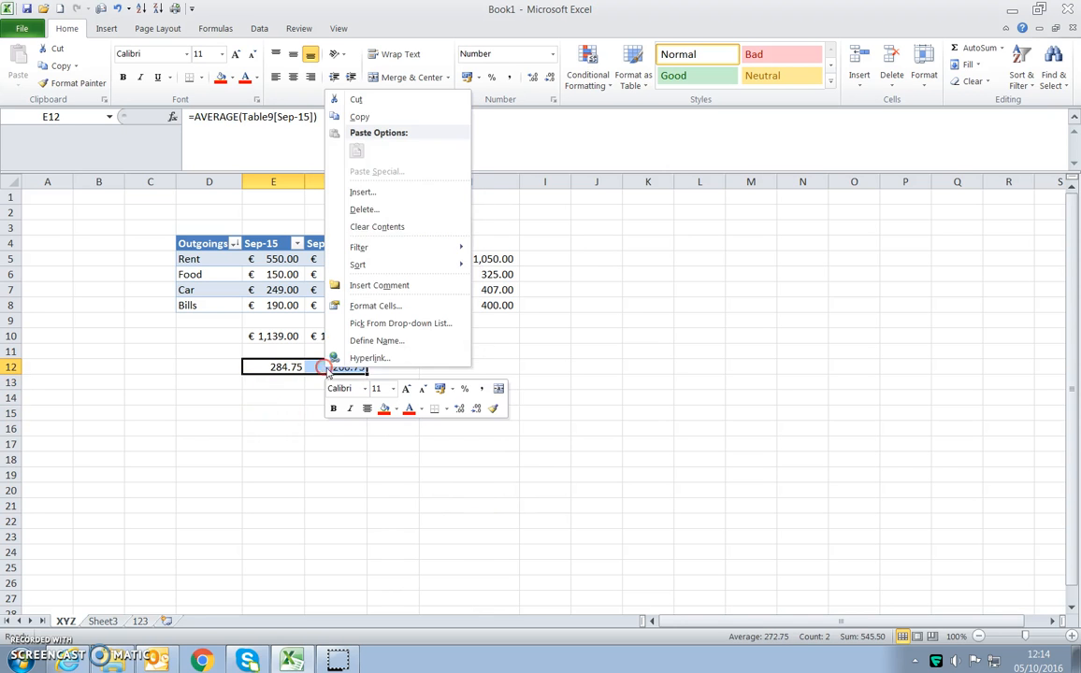
pyautogui.click(355, 114)
pyautogui.rightClick(282, 472)
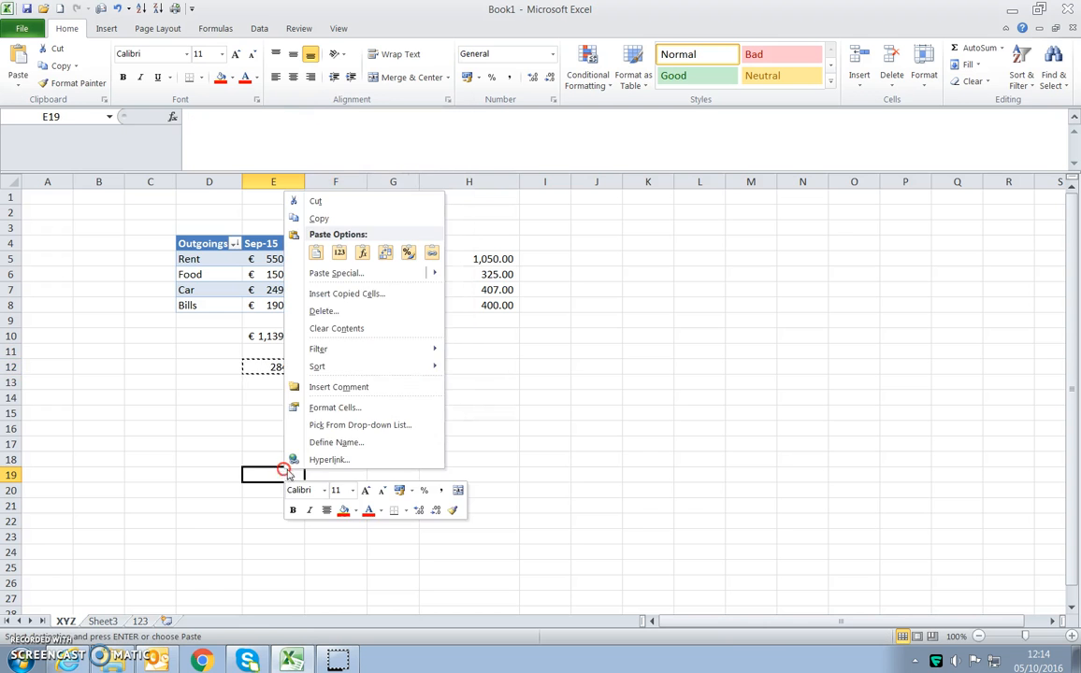
pyautogui.click(335, 274)
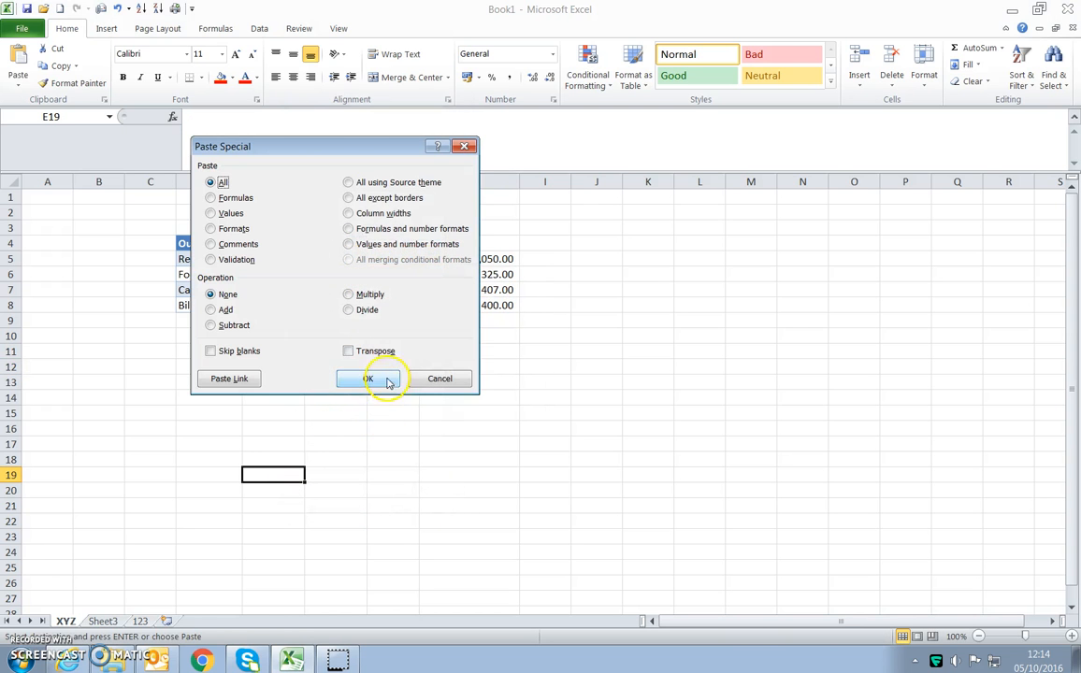
pyautogui.click(383, 379)
pyautogui.click(393, 568)
# - Check the formulas of the pasted averages in E19:F19 and delete both cells' contents
pyautogui.click(275, 473)
pyautogui.click(345, 474)
pyautogui.click(287, 474)
pyautogui.click(321, 474)
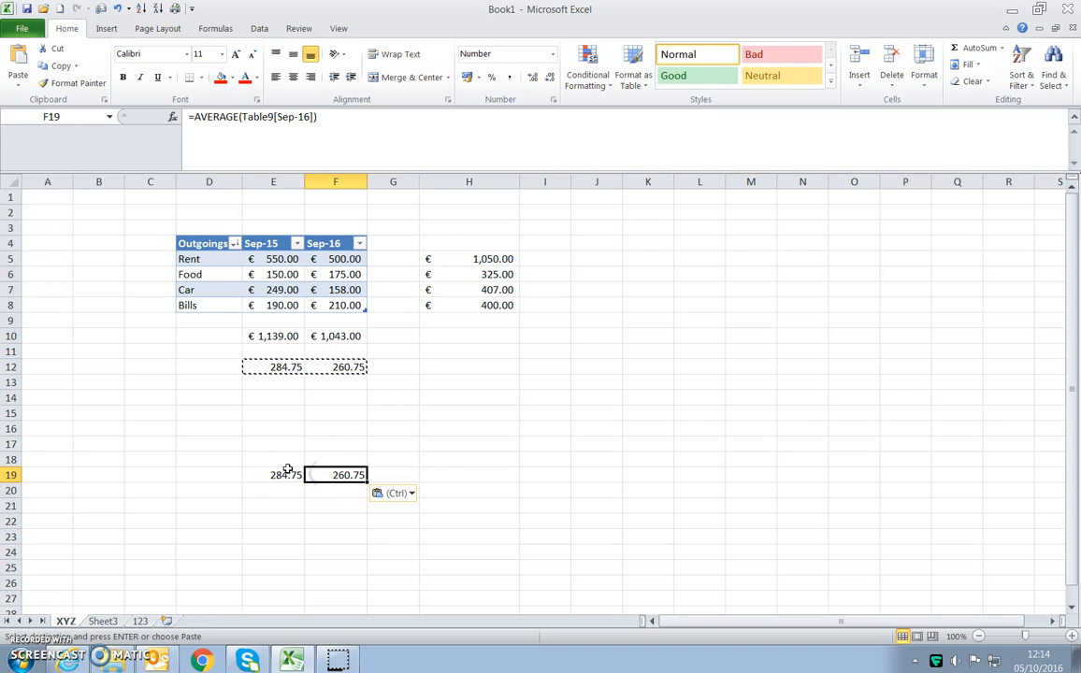
pyautogui.click(287, 479)
pyautogui.moveTo(344, 475); pyautogui.dragTo(288, 470)
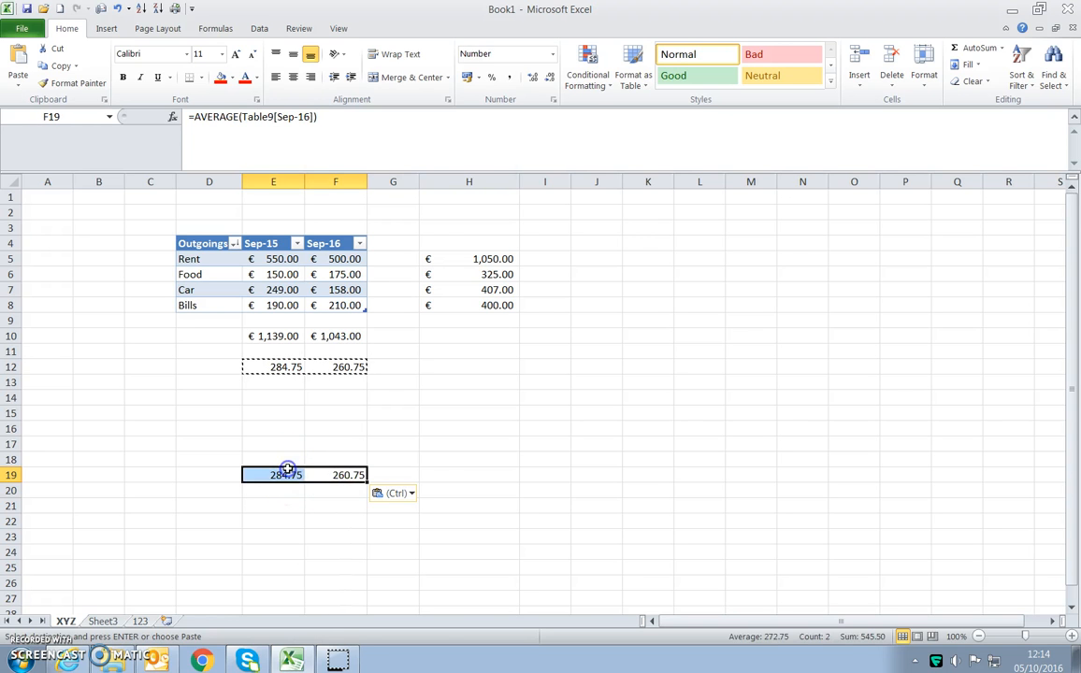
pyautogui.press('Delete')
pyautogui.click(94, 621)
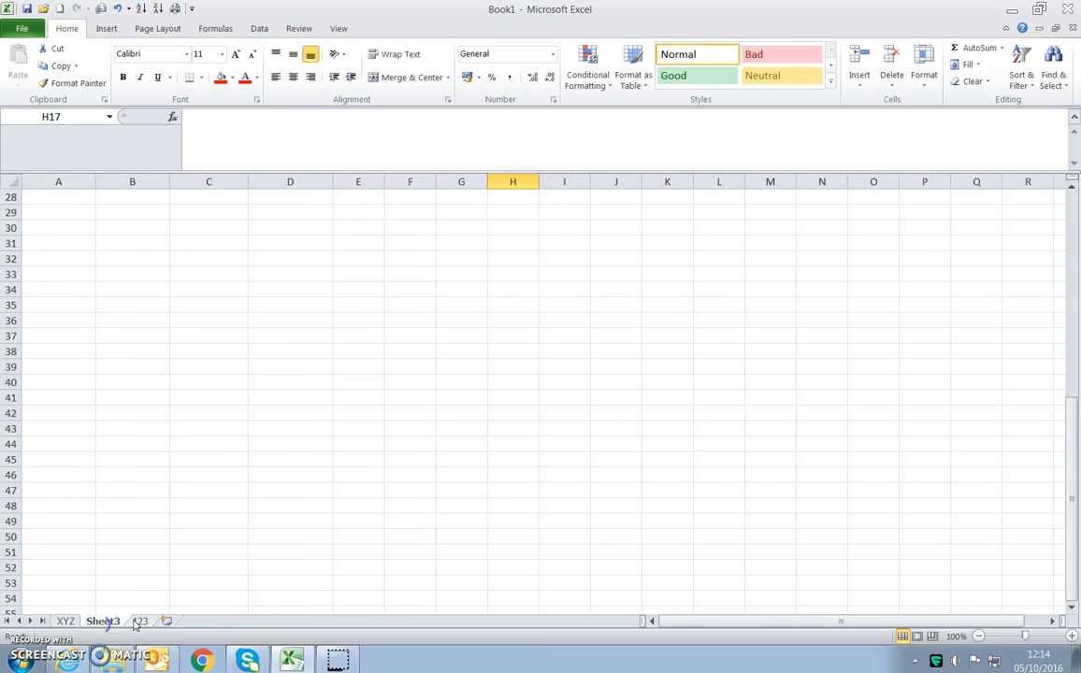
pyautogui.click(72, 622)
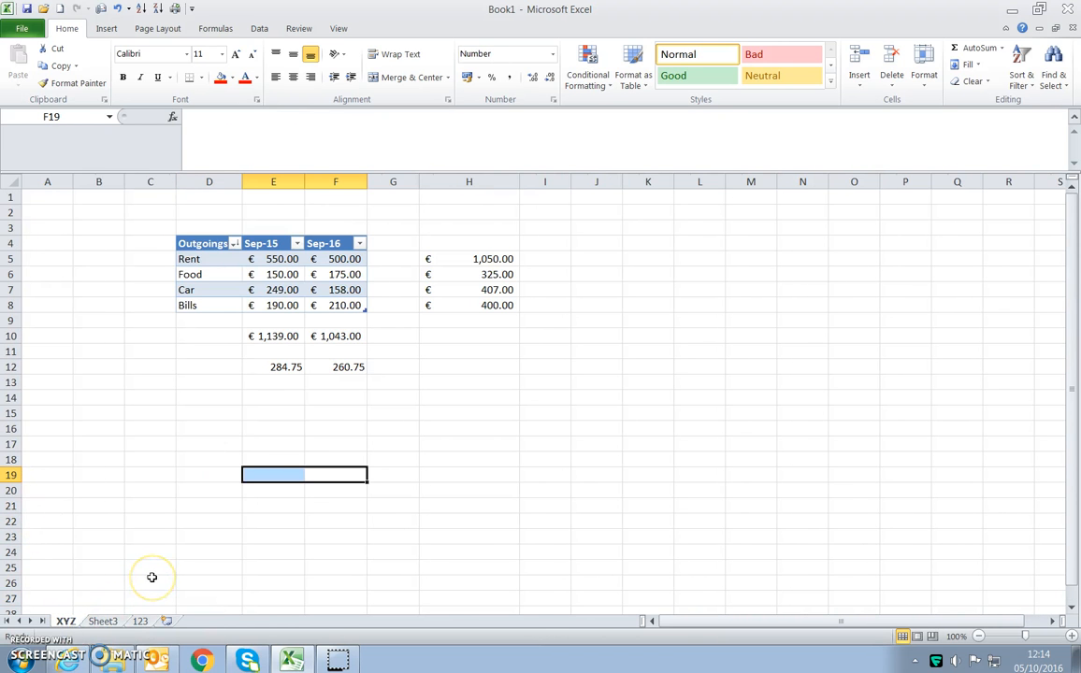
# - Copy the averages in E12:F12 and paste only their values at K12
pyautogui.moveTo(282, 367); pyautogui.dragTo(320, 369)
pyautogui.rightClick(312, 366)
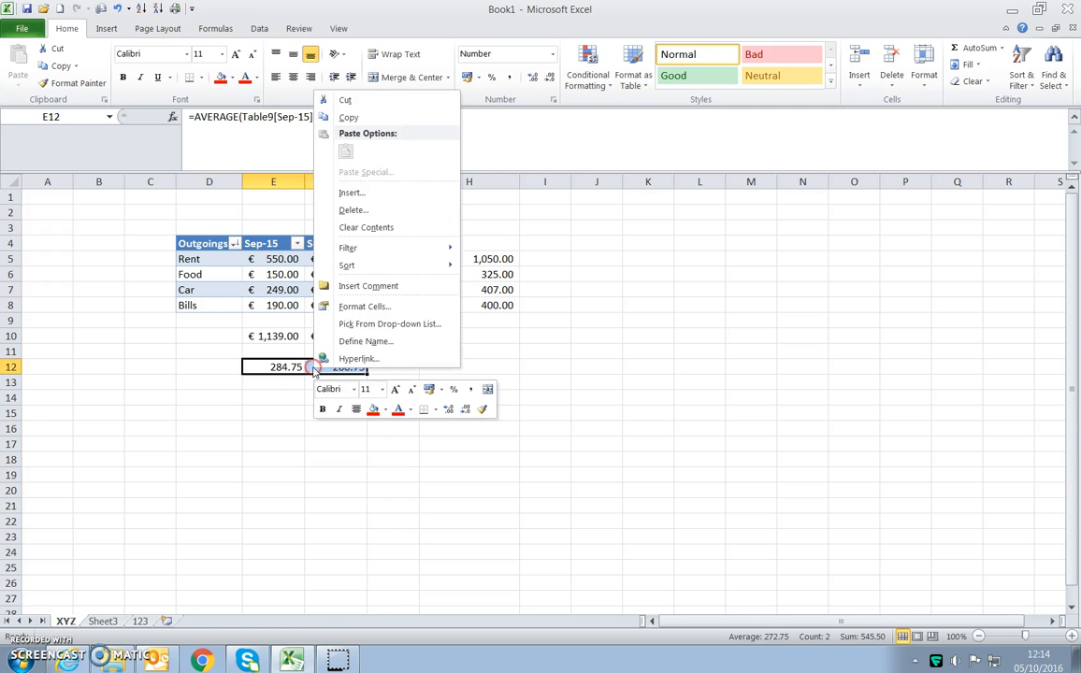
pyautogui.click(348, 117)
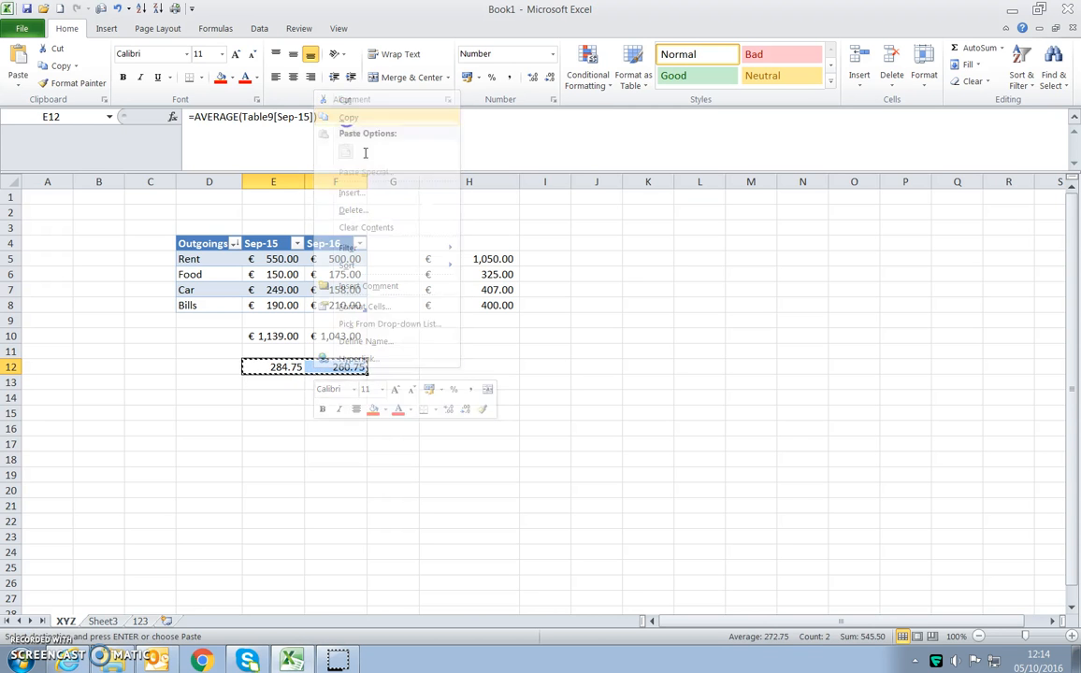
pyautogui.click(643, 367)
pyautogui.rightClick(647, 369)
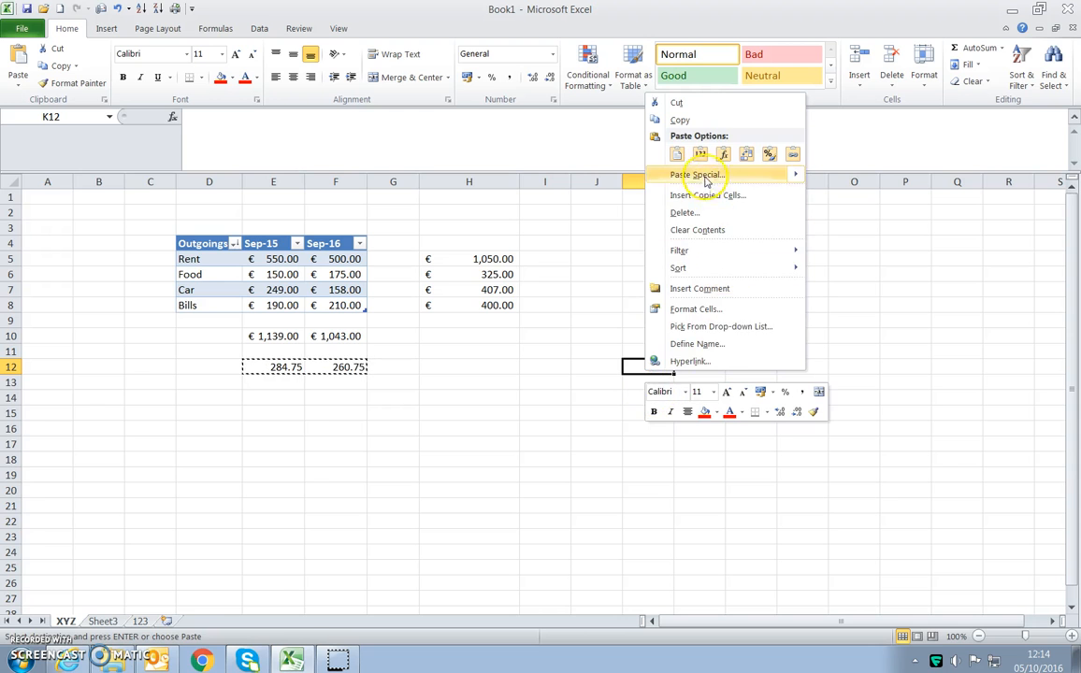
pyautogui.click(699, 153)
pyautogui.click(647, 414)
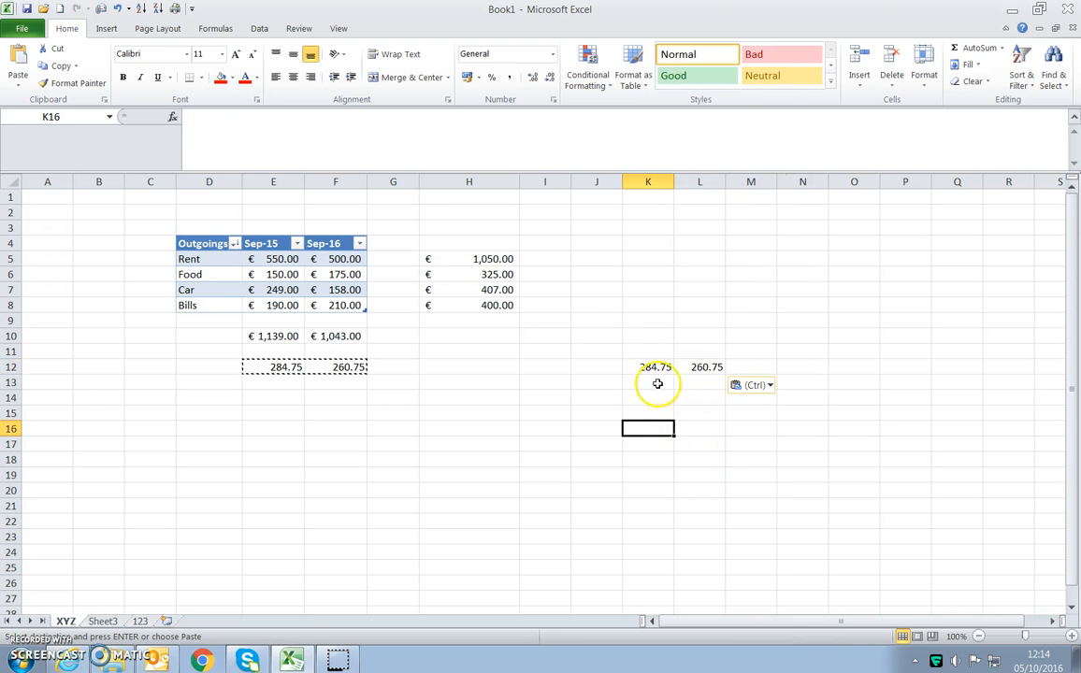
# - Compare the content of the average in E12 with the values pasted in K12 and L12
pyautogui.click(657, 368)
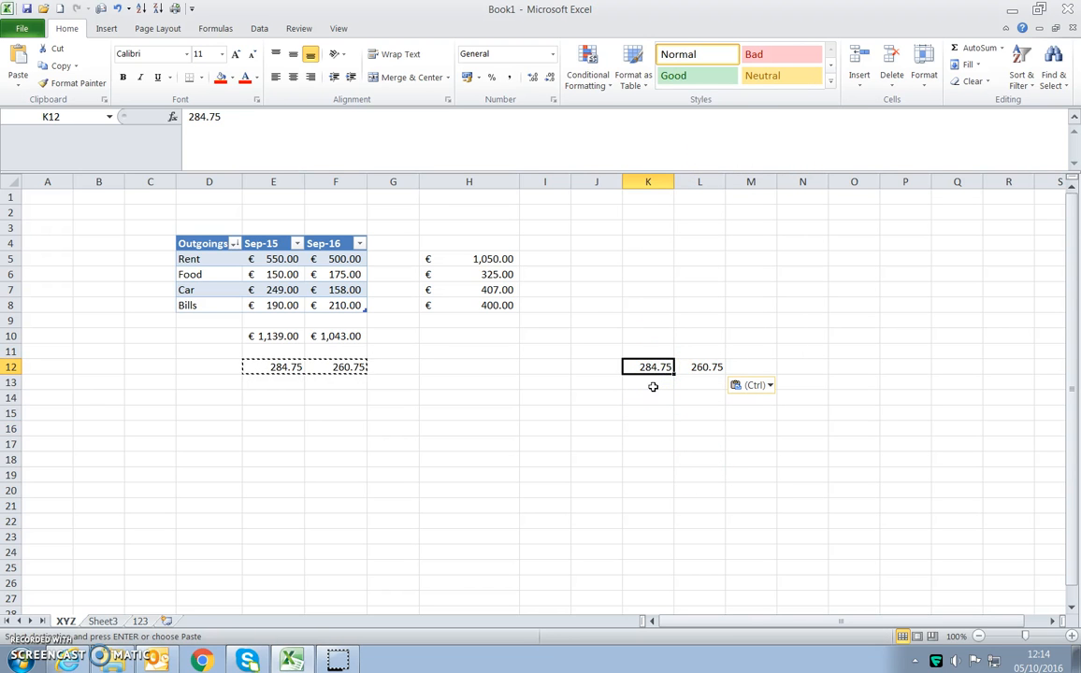
pyautogui.click(647, 380)
pyautogui.click(648, 367)
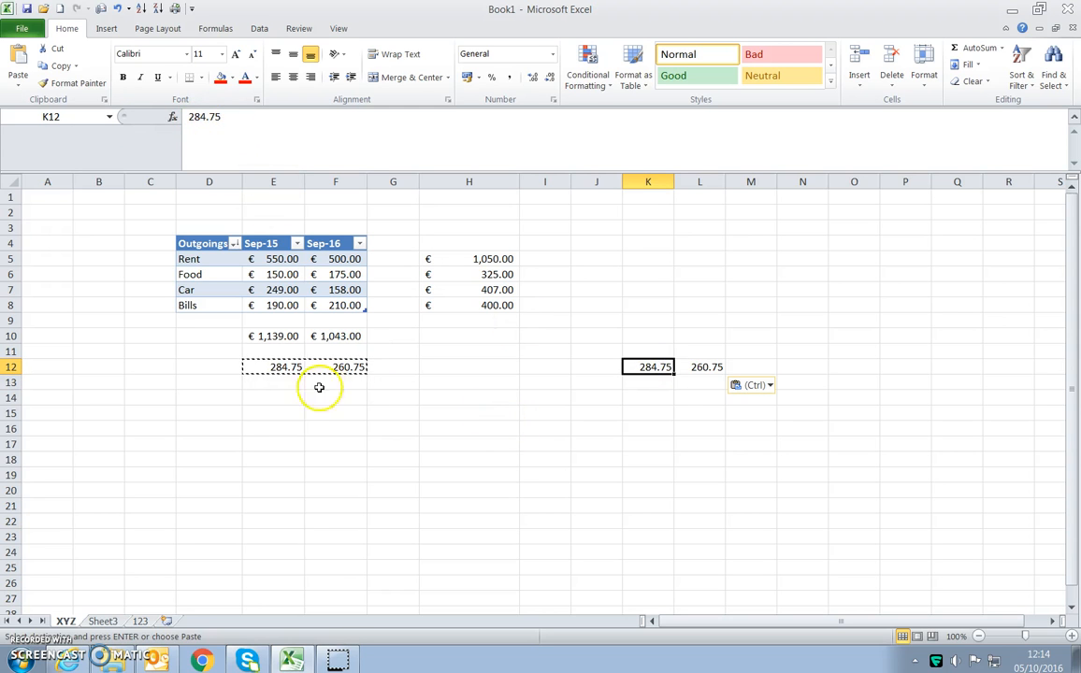
pyautogui.click(430, 451)
pyautogui.doubleClick(386, 429)
pyautogui.click(287, 366)
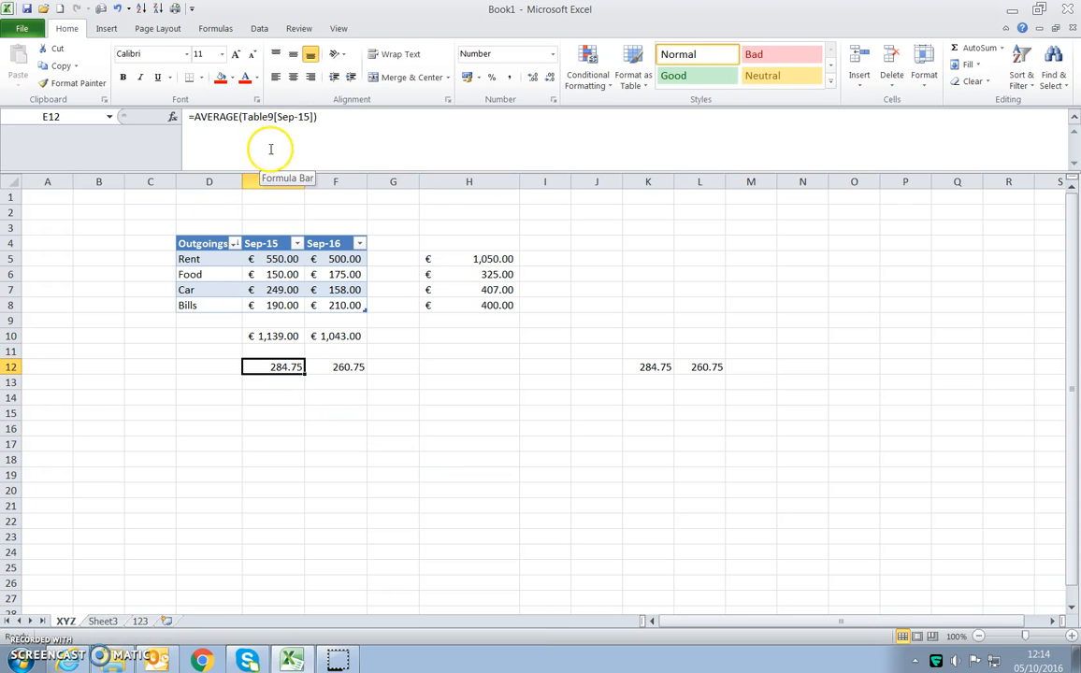
pyautogui.click(642, 367)
pyautogui.click(716, 367)
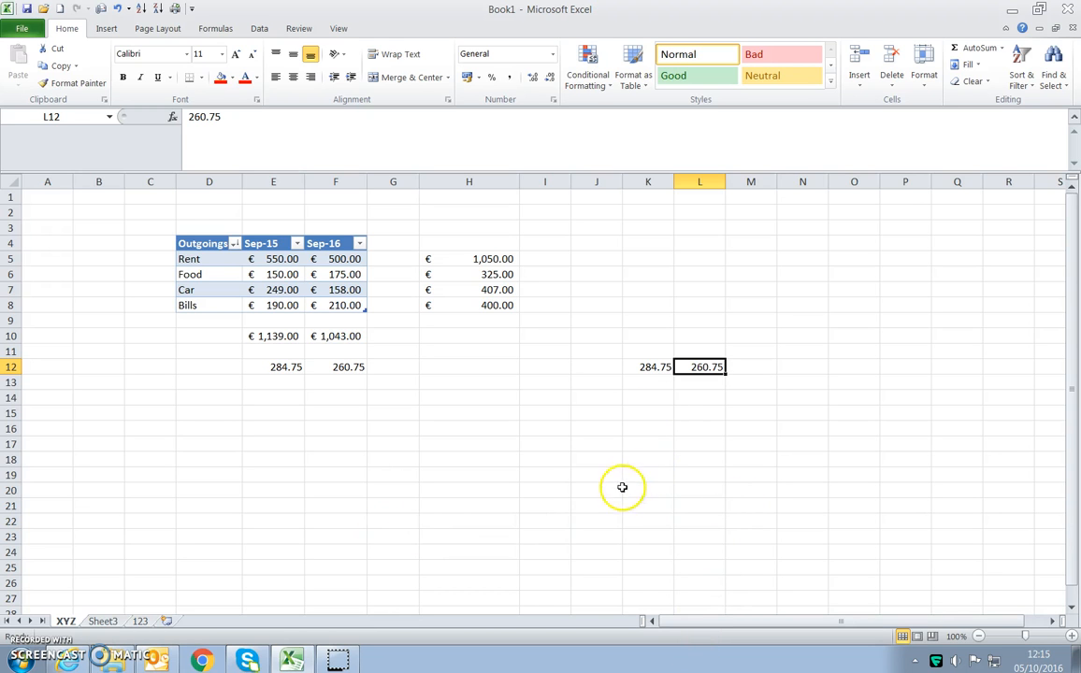
# - Copy the values in K12:L12 and paste them transposed into a column starting at J17
pyautogui.moveTo(647, 368); pyautogui.dragTo(692, 367)
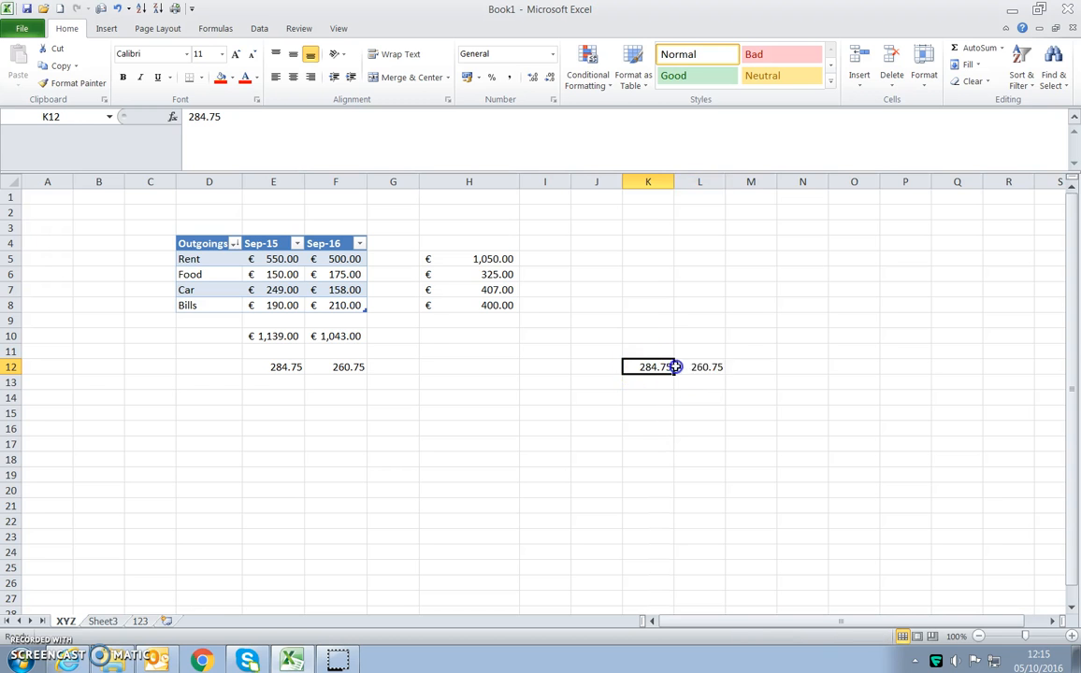
pyautogui.rightClick(690, 366)
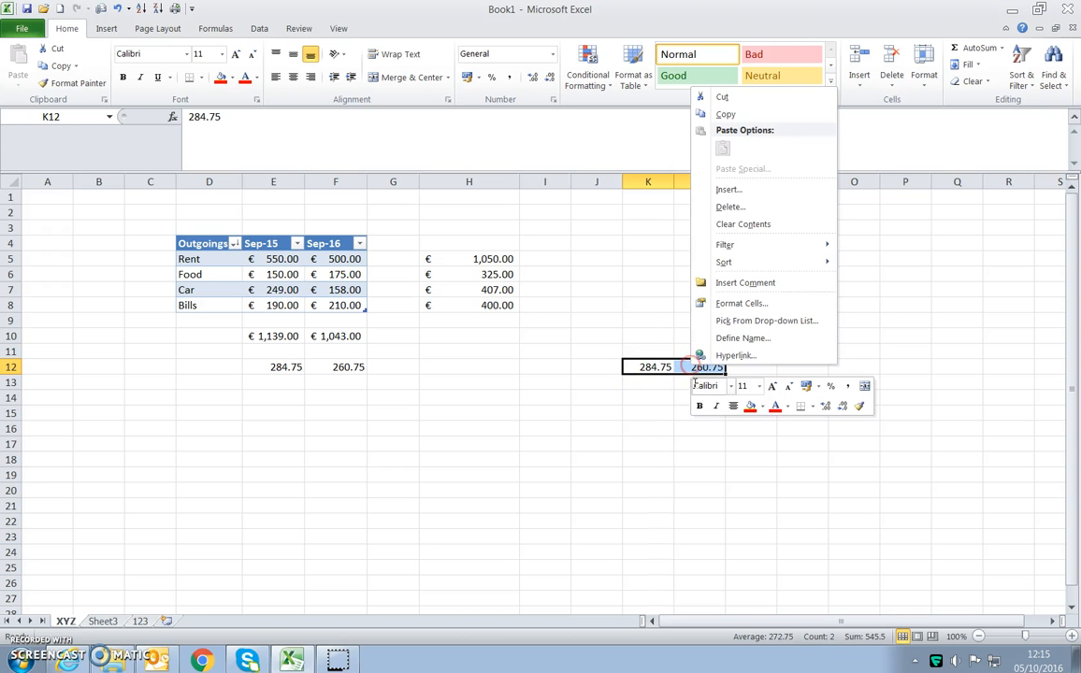
pyautogui.click(716, 110)
pyautogui.rightClick(613, 445)
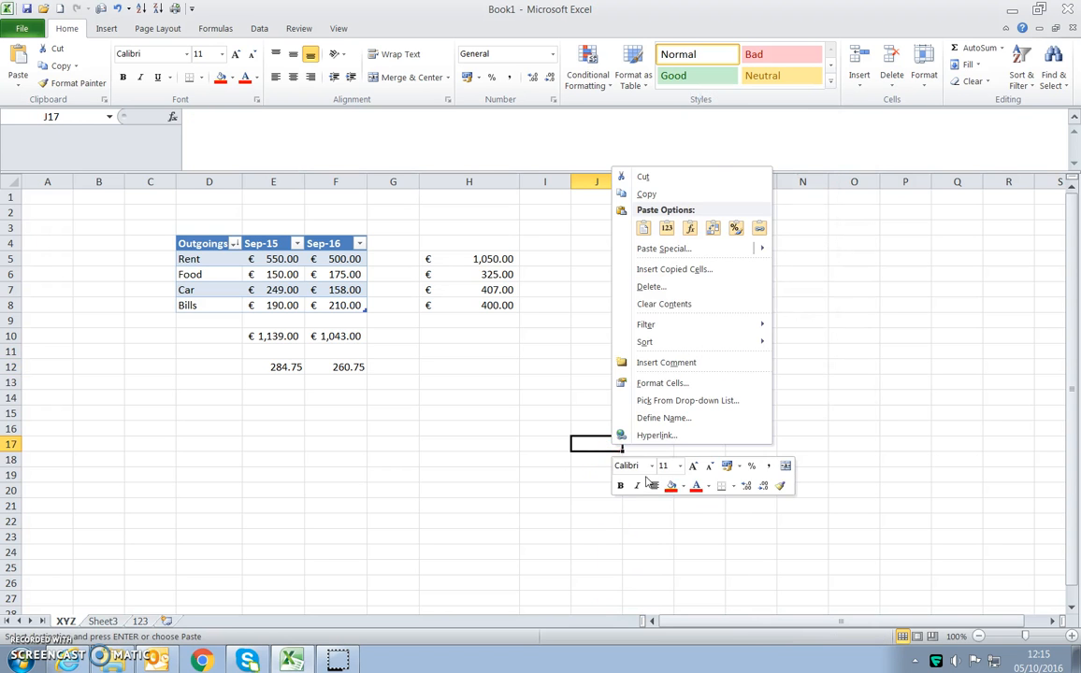
pyautogui.click(713, 228)
pyautogui.click(664, 506)
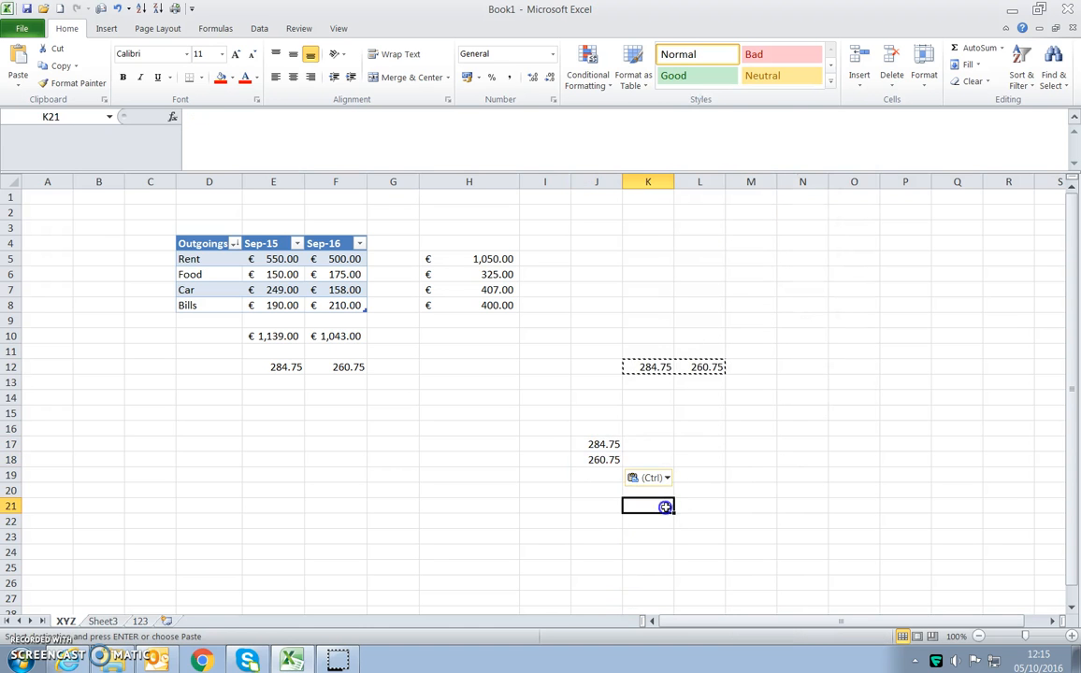
# - Compare the vertical layout of the transposed values in J17:J18 with the horizontal source row in K12:L12
pyautogui.moveTo(599, 443); pyautogui.dragTo(598, 458)
pyautogui.click(667, 367)
pyautogui.moveTo(667, 368); pyautogui.dragTo(993, 366)
pyautogui.moveTo(597, 445); pyautogui.dragTo(597, 608)
pyautogui.click(590, 475)
pyautogui.click(599, 455)
pyautogui.click(600, 446)
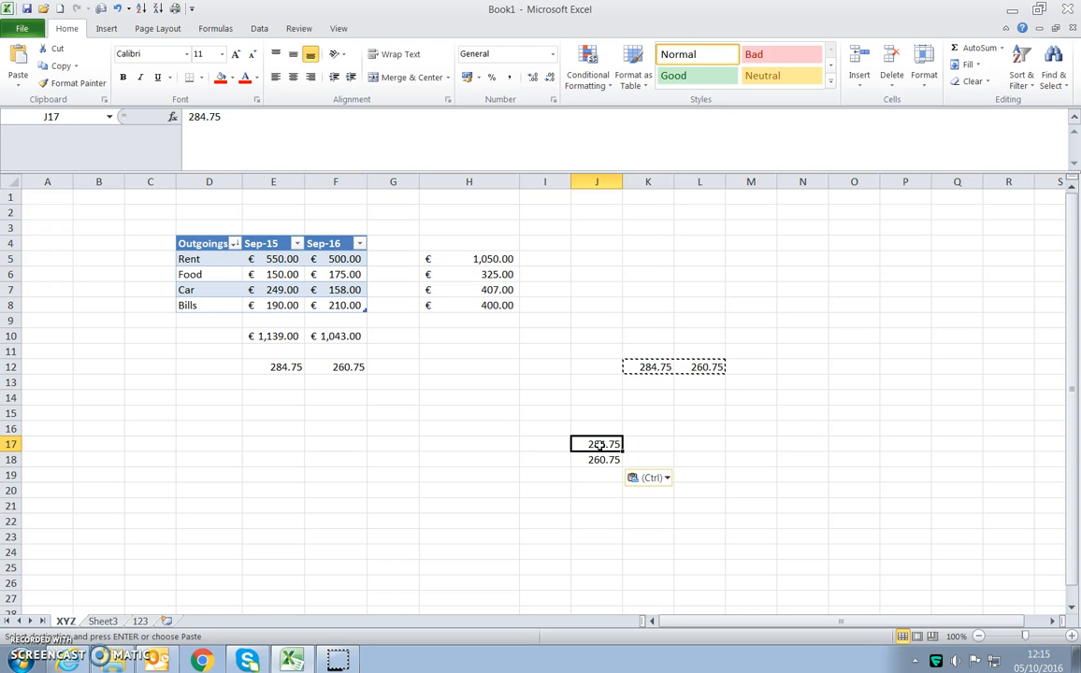
pyautogui.click(275, 181)
pyautogui.click(403, 475)
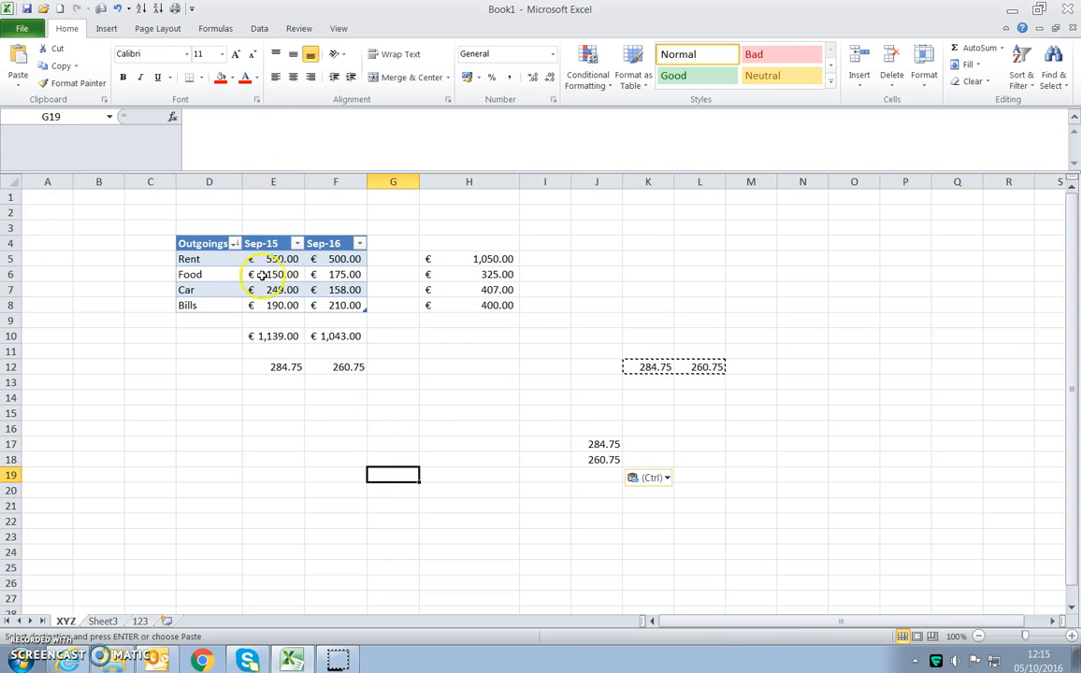
pyautogui.click(276, 181)
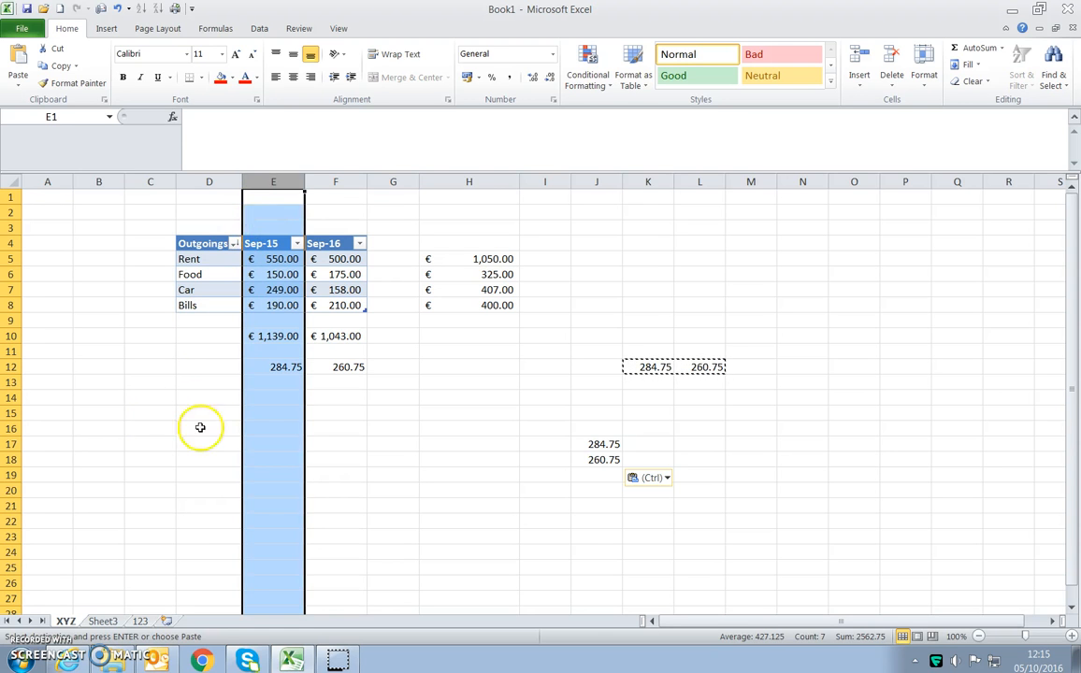
pyautogui.click(177, 582)
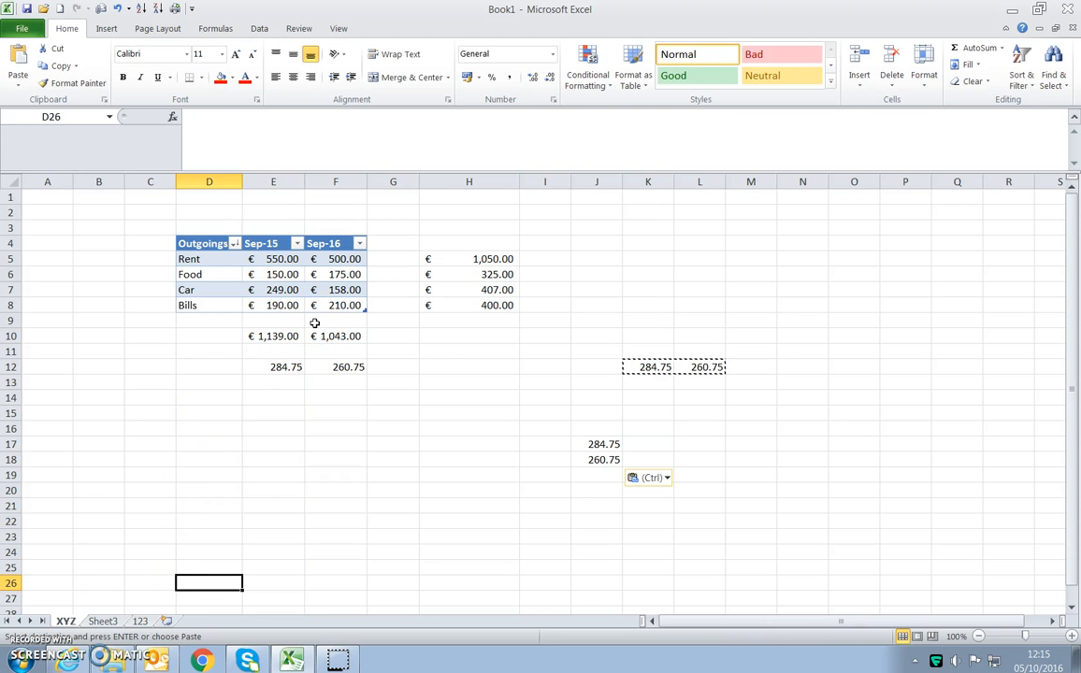
pyautogui.moveTo(254, 244); pyautogui.dragTo(273, 304)
pyautogui.click(224, 458)
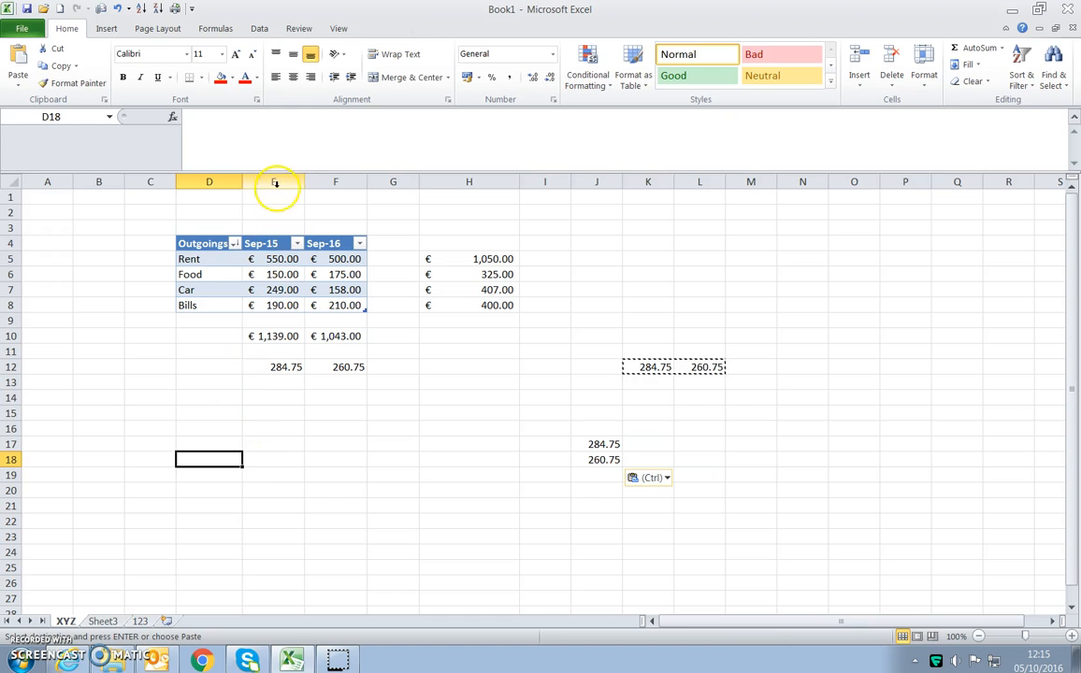
# - Insert a blank column at E, between the Outgoings and Sep-15 columns of the table
pyautogui.click(274, 183)
pyautogui.rightClick(276, 186)
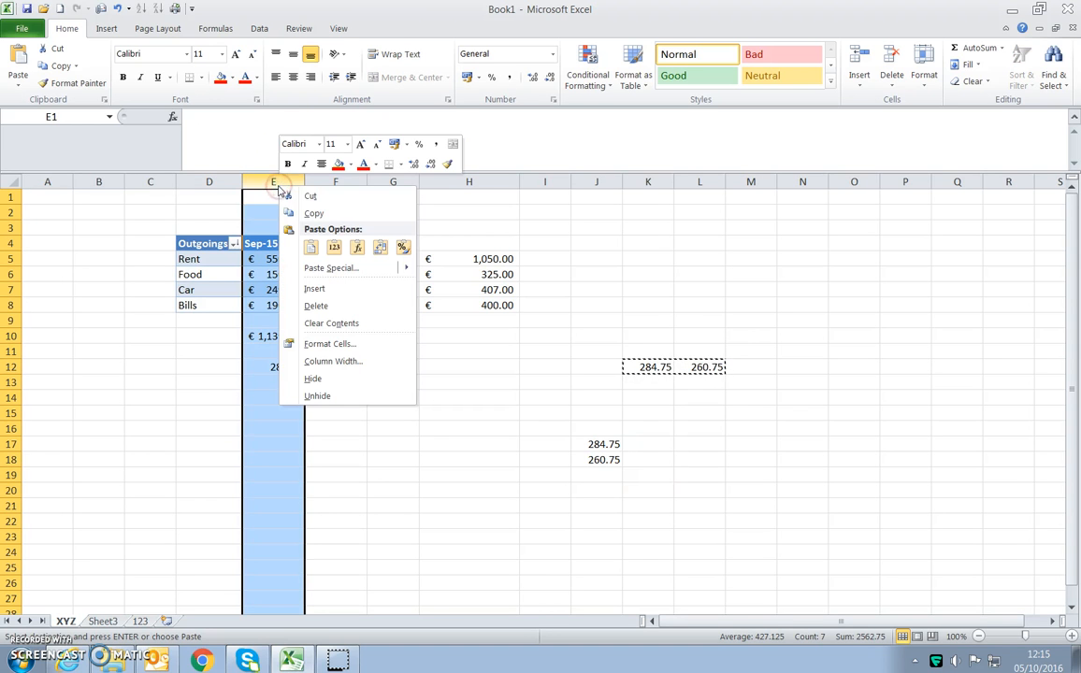
pyautogui.click(318, 287)
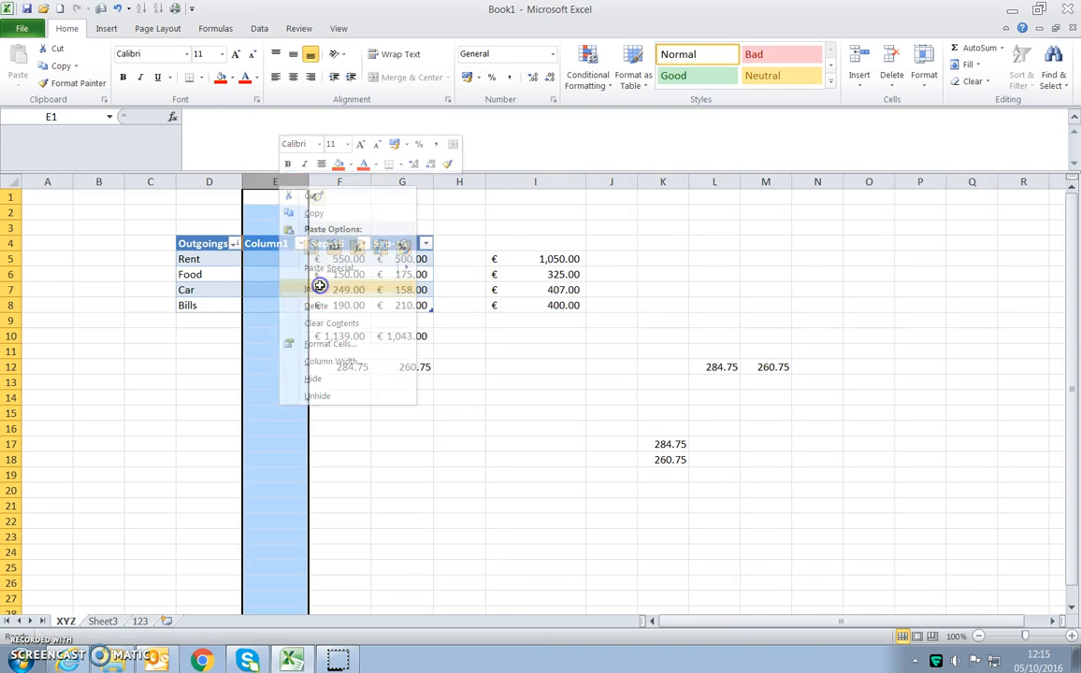
pyautogui.click(314, 412)
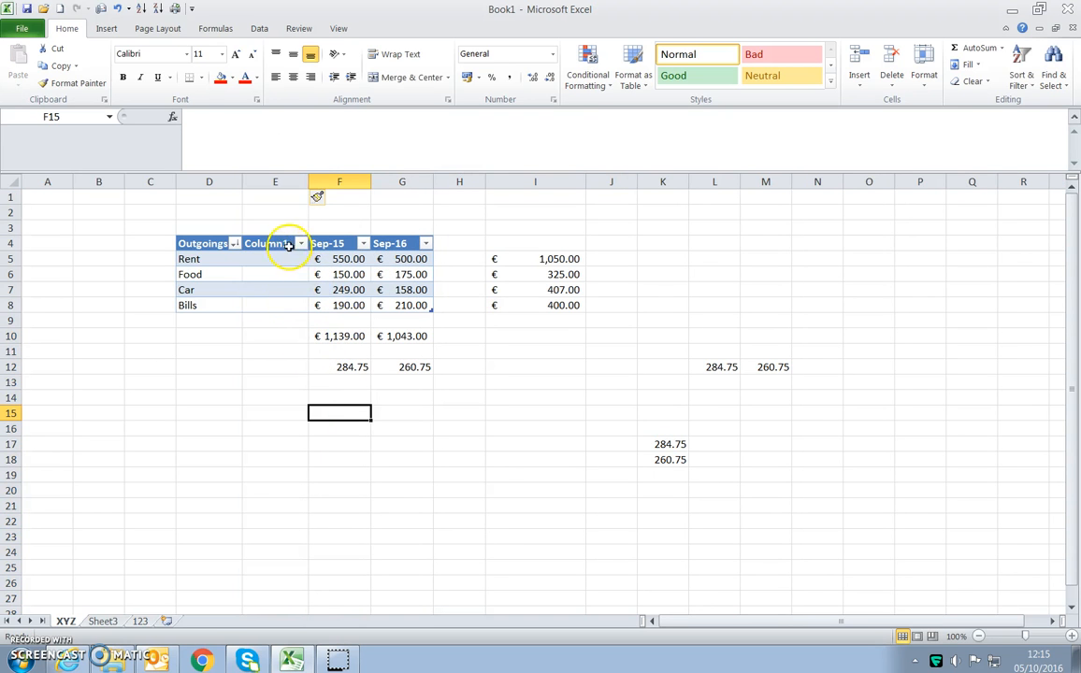
# - Name the new table column in E4 Sep-14
pyautogui.click(288, 244)
pyautogui.moveTo(246, 117); pyautogui.dragTo(171, 118)
pyautogui.write('Sep-14')
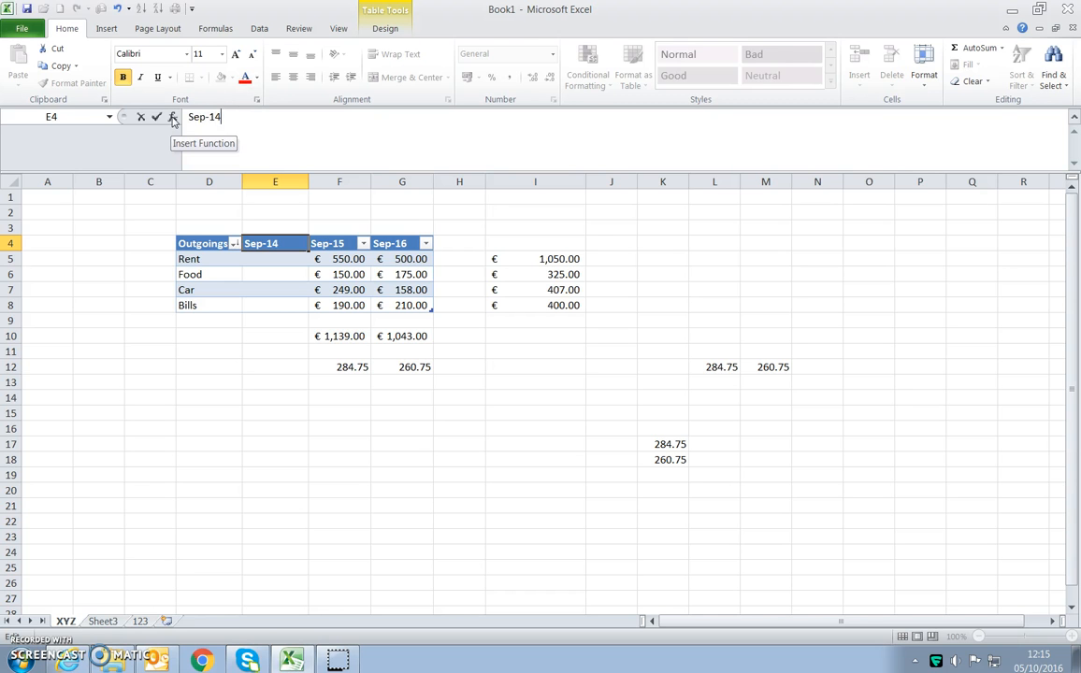
pyautogui.press('Return')
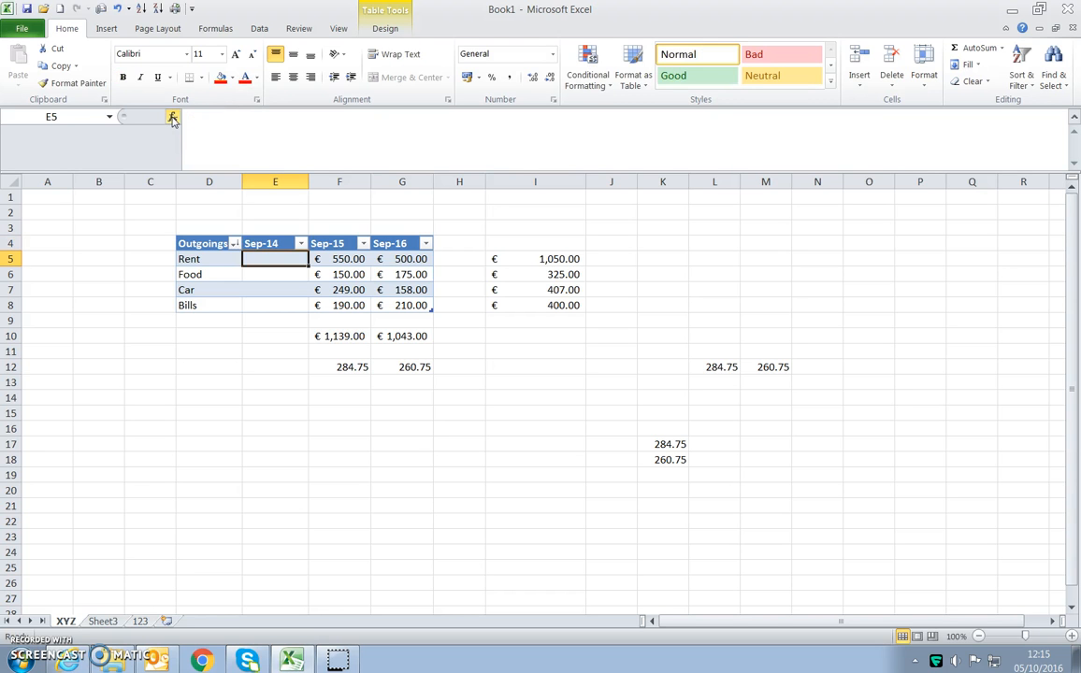
pyautogui.click(253, 244)
pyautogui.click(258, 262)
# - Delete the whole Sep-14 column from the sheet
pyautogui.click(273, 183)
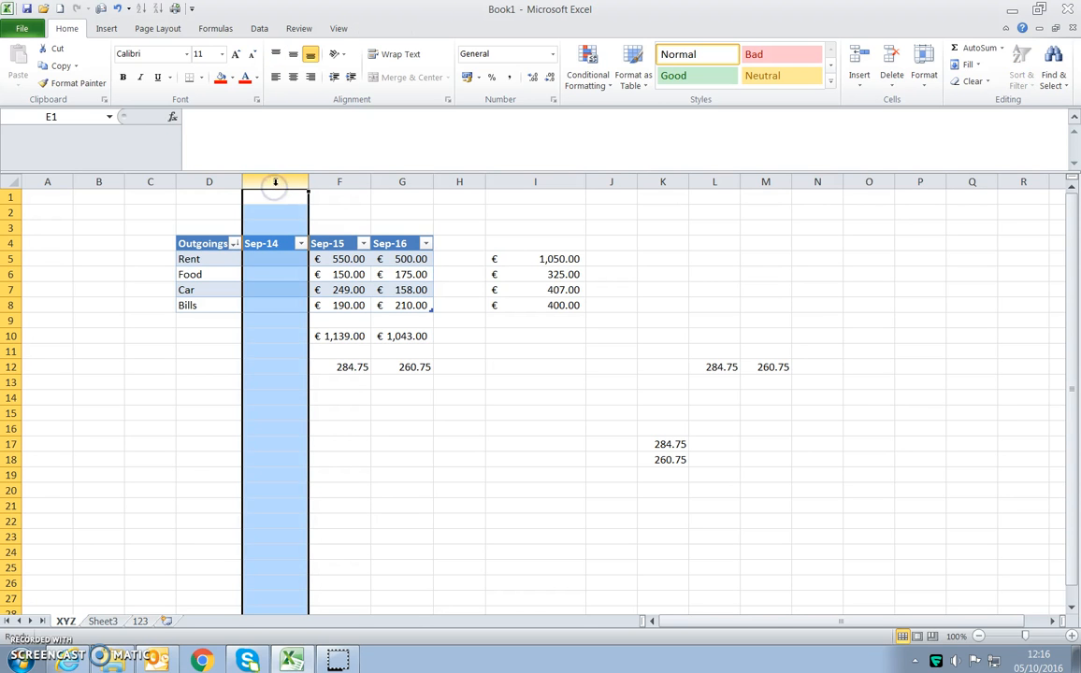
pyautogui.rightClick(276, 181)
pyautogui.click(309, 302)
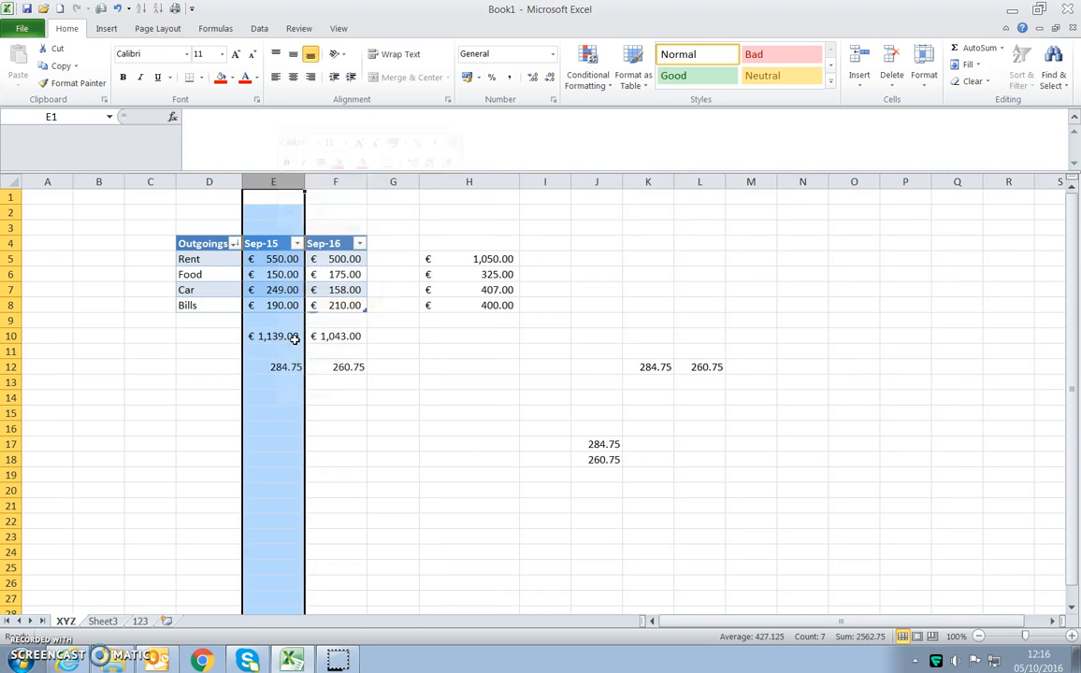
pyautogui.click(389, 428)
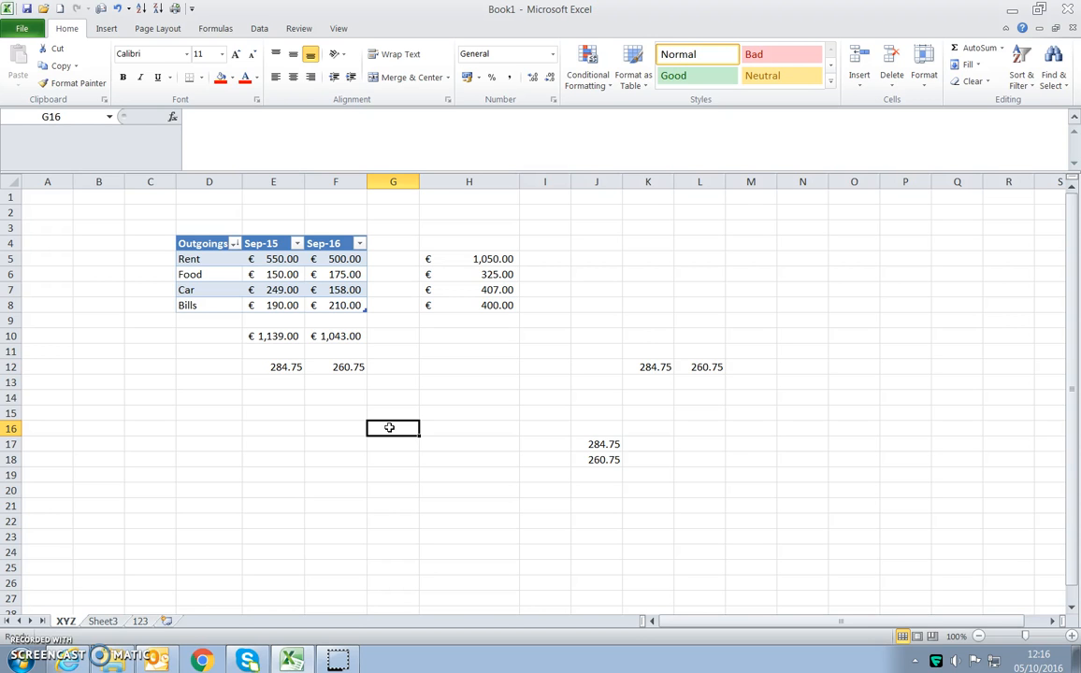
pyautogui.click(388, 423)
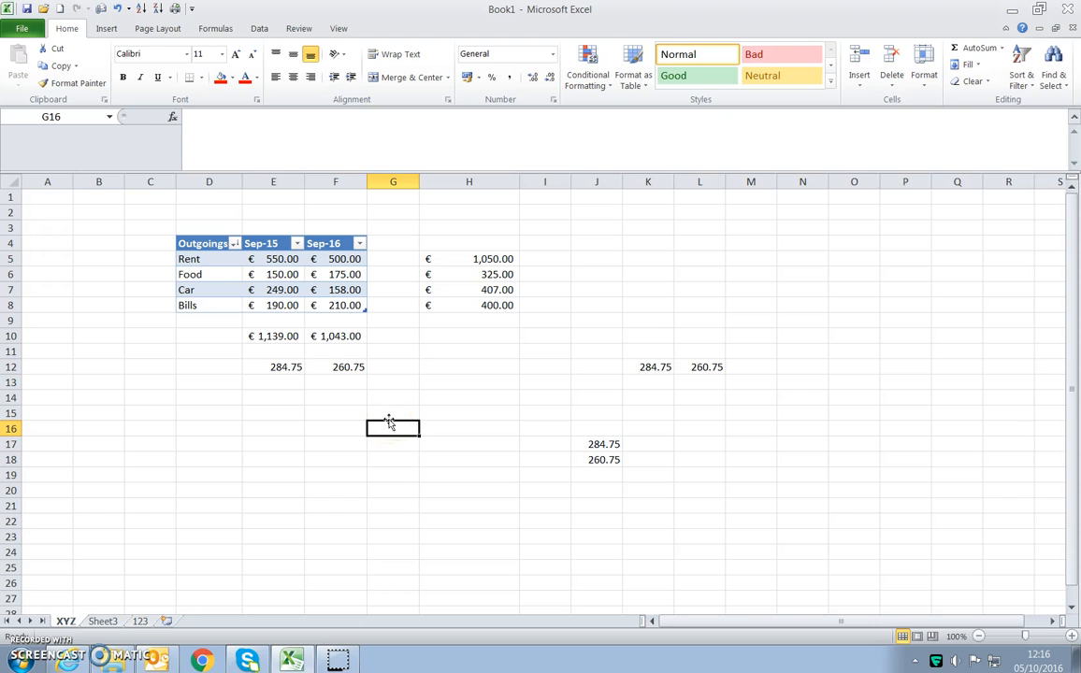